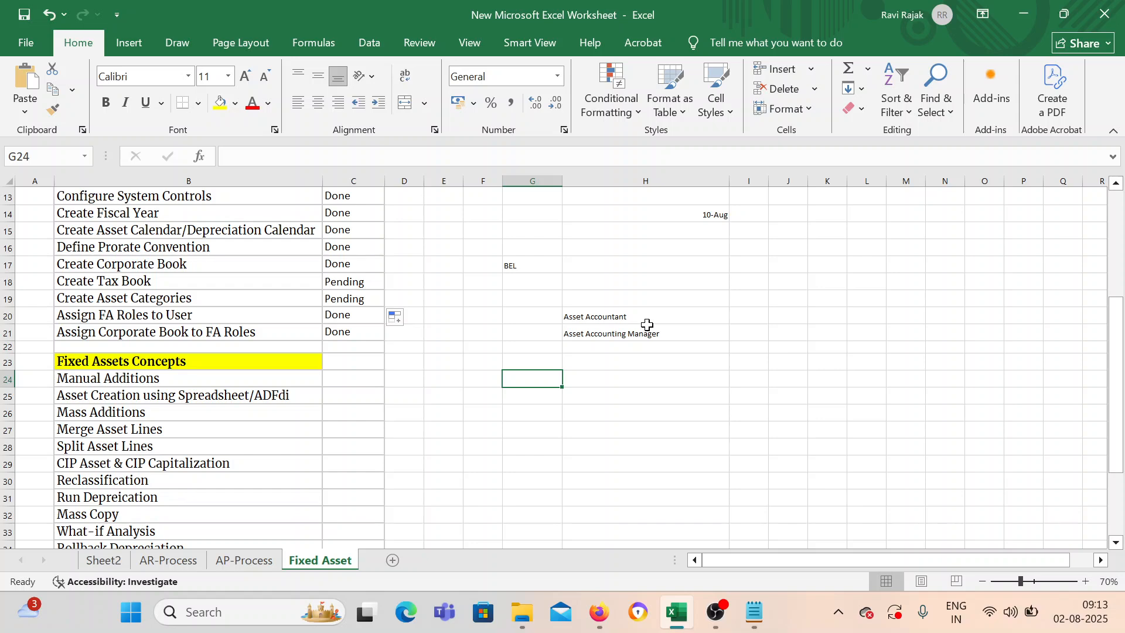
Examine the Fixed Asset checklist around Create Asset Categories and its status, including the first entry under Fixed Assets Concepts.
{"action": "left_click", "coordinate": [157, 301]}
{"action": "scroll", "coordinate": [210, 363], "scroll_direction": "up", "scroll_amount": 2}
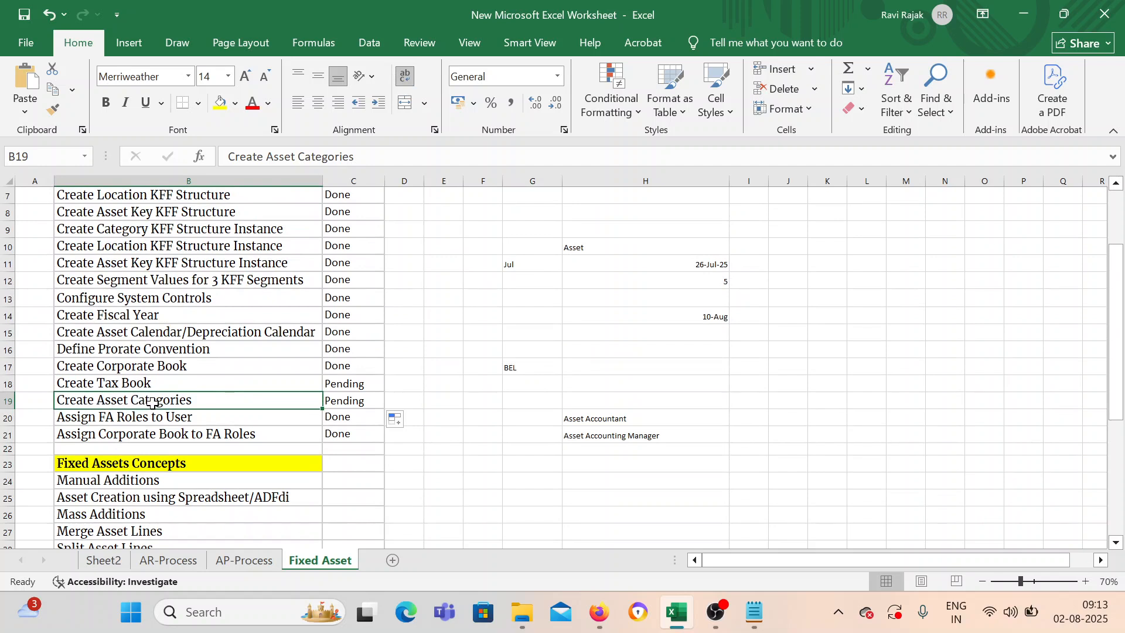
{"action": "left_click", "coordinate": [360, 400]}
{"action": "left_click", "coordinate": [251, 402]}
{"action": "left_click", "coordinate": [329, 402]}
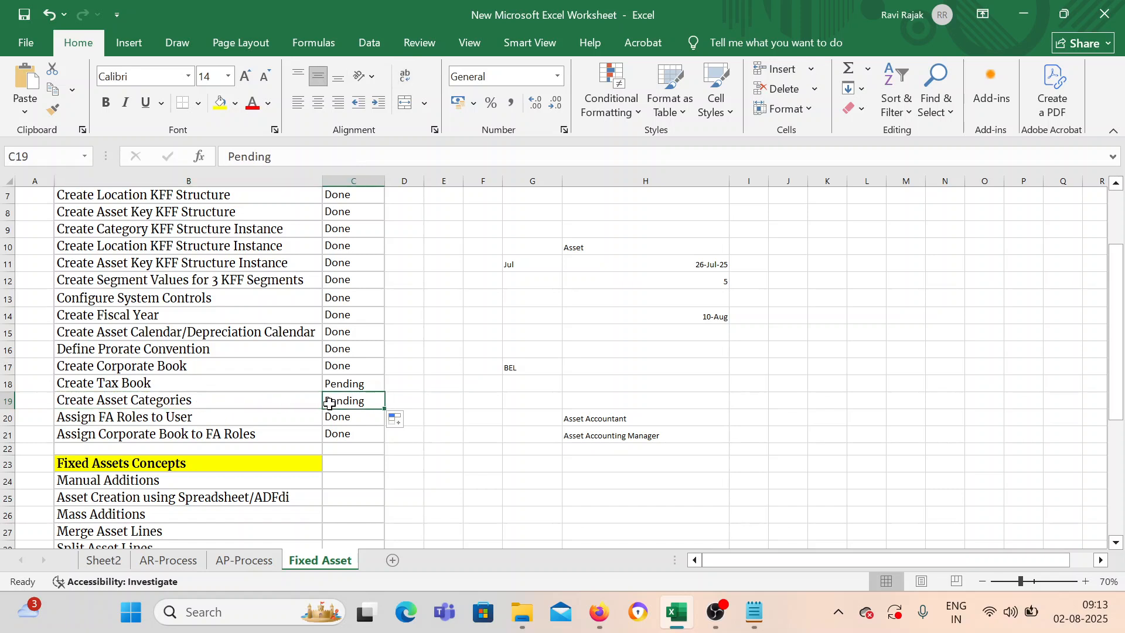
{"action": "left_click", "coordinate": [230, 397]}
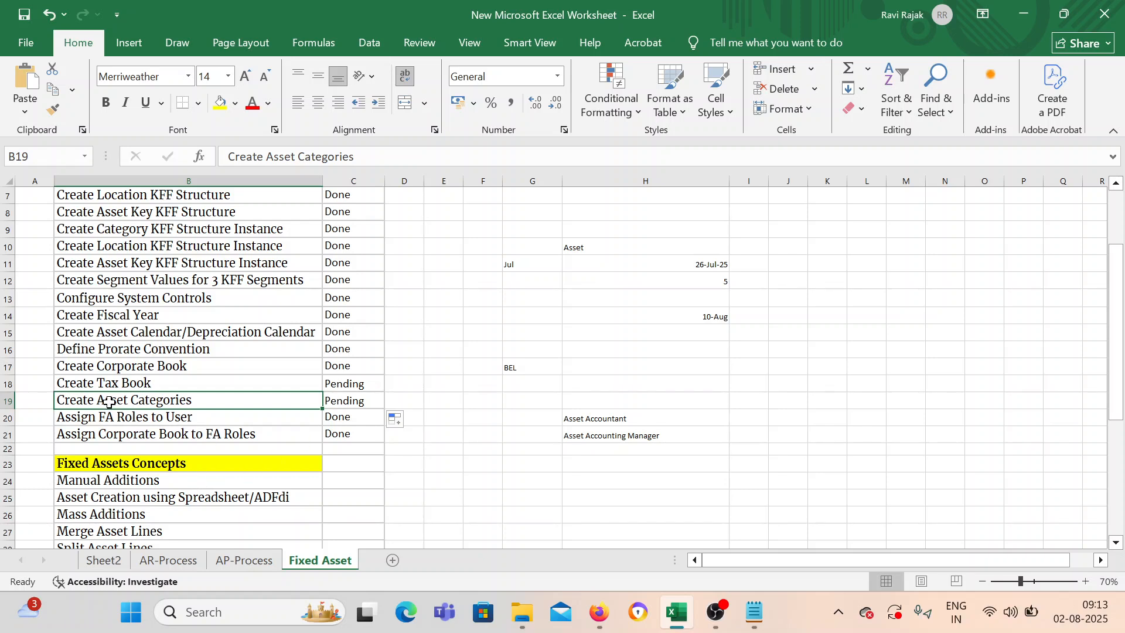
{"action": "left_click", "coordinate": [190, 480]}
{"action": "left_click", "coordinate": [193, 400]}
{"action": "scroll", "coordinate": [205, 416], "scroll_direction": "up", "scroll_amount": 2}
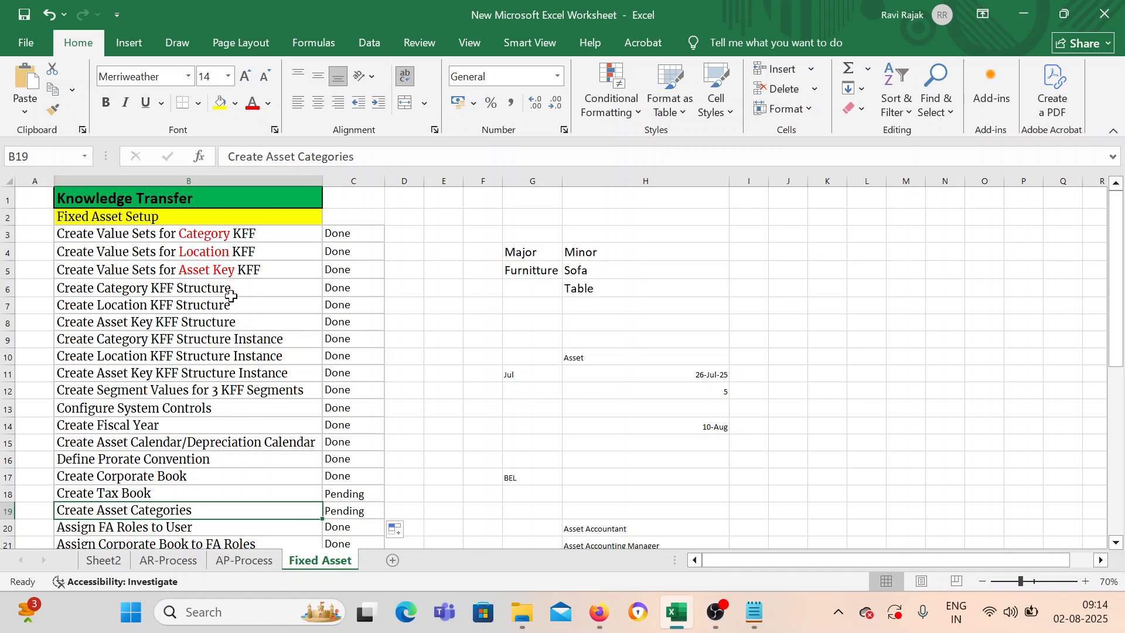
Fill cells A3:A13 with red beside the setup tasks from the Category value sets through Configure System Controls.
{"action": "left_click_drag", "start_coordinate": [243, 233], "coordinate": [283, 407]}
{"action": "left_click_drag", "start_coordinate": [34, 235], "coordinate": [34, 404]}
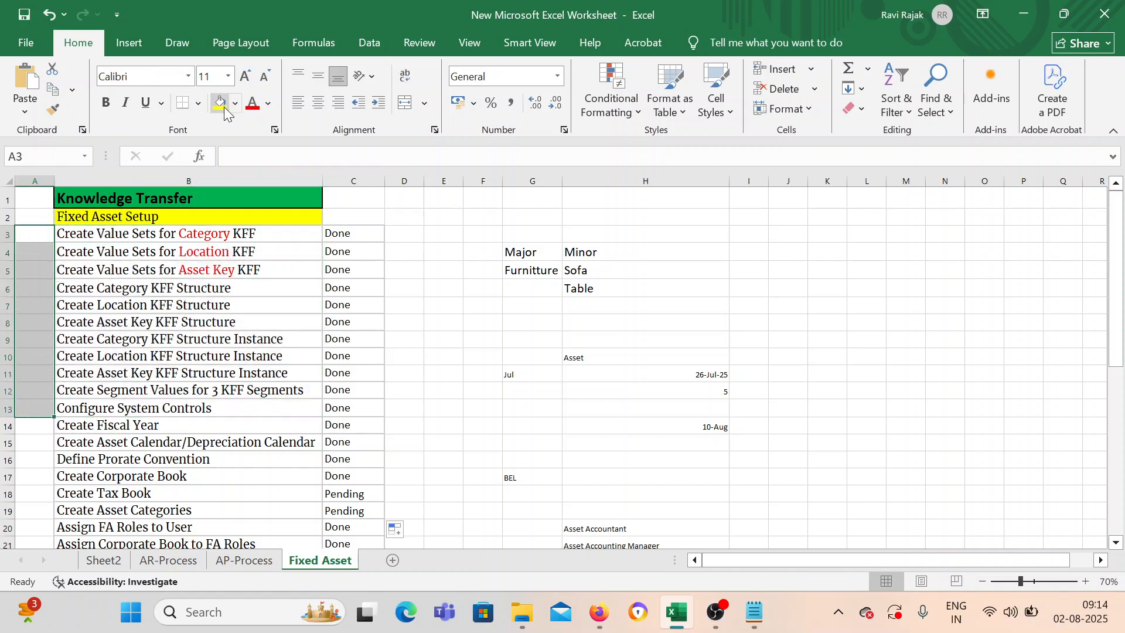
{"action": "left_click", "coordinate": [220, 104]}
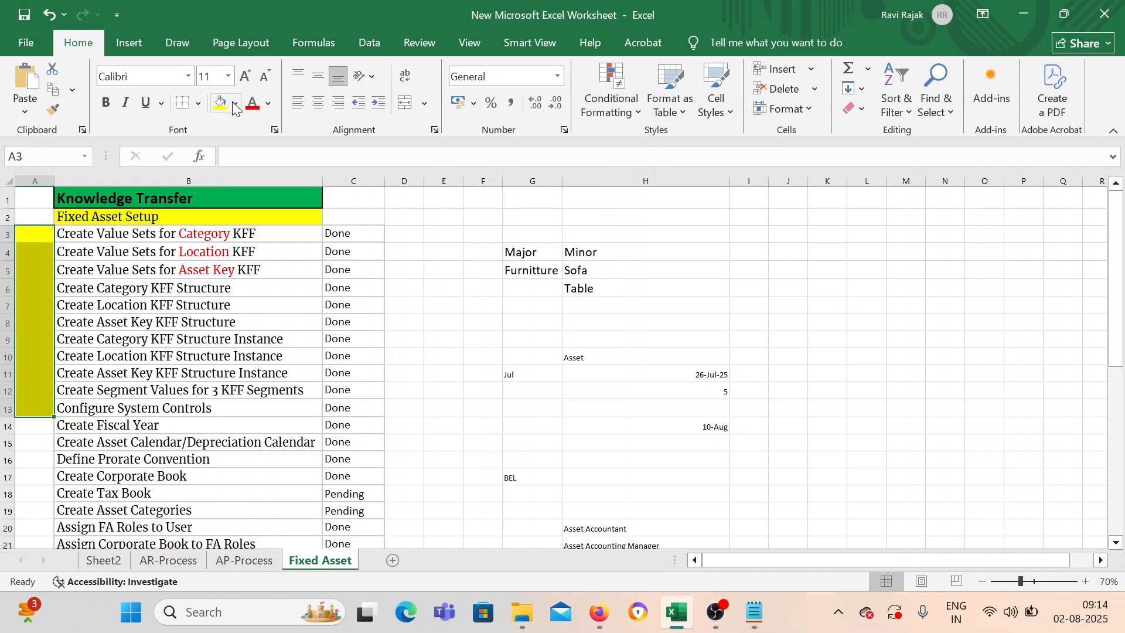
{"action": "left_click", "coordinate": [234, 104]}
{"action": "left_click", "coordinate": [243, 357]}
{"action": "left_click", "coordinate": [441, 308]}
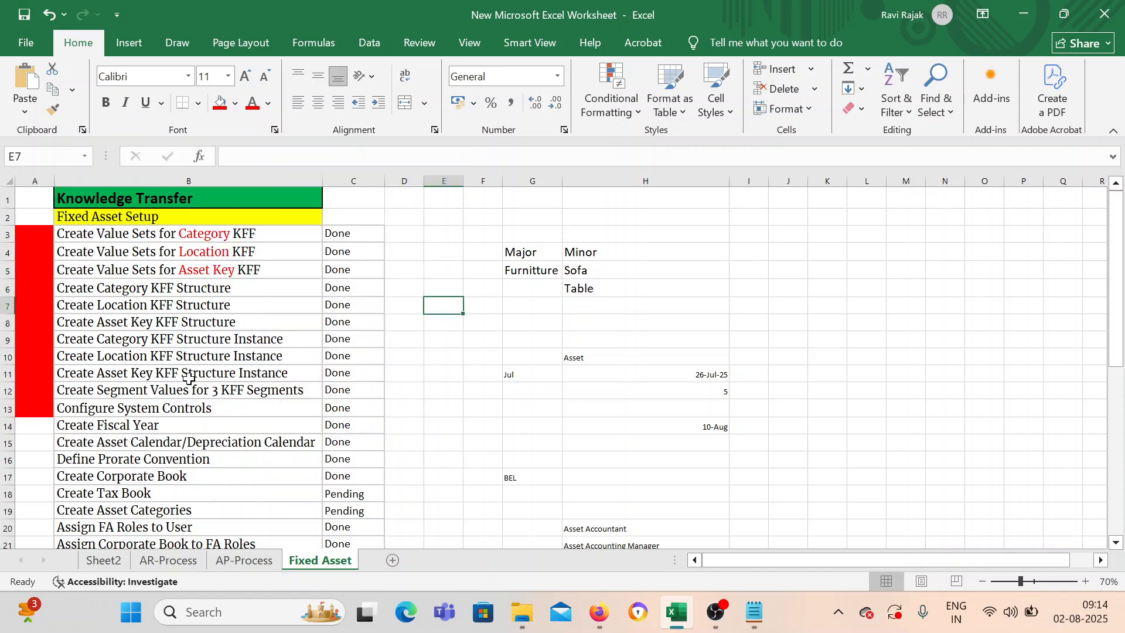
Review the Configure System Controls entry and the remaining setup tasks in the checklist.
{"action": "left_click", "coordinate": [171, 411]}
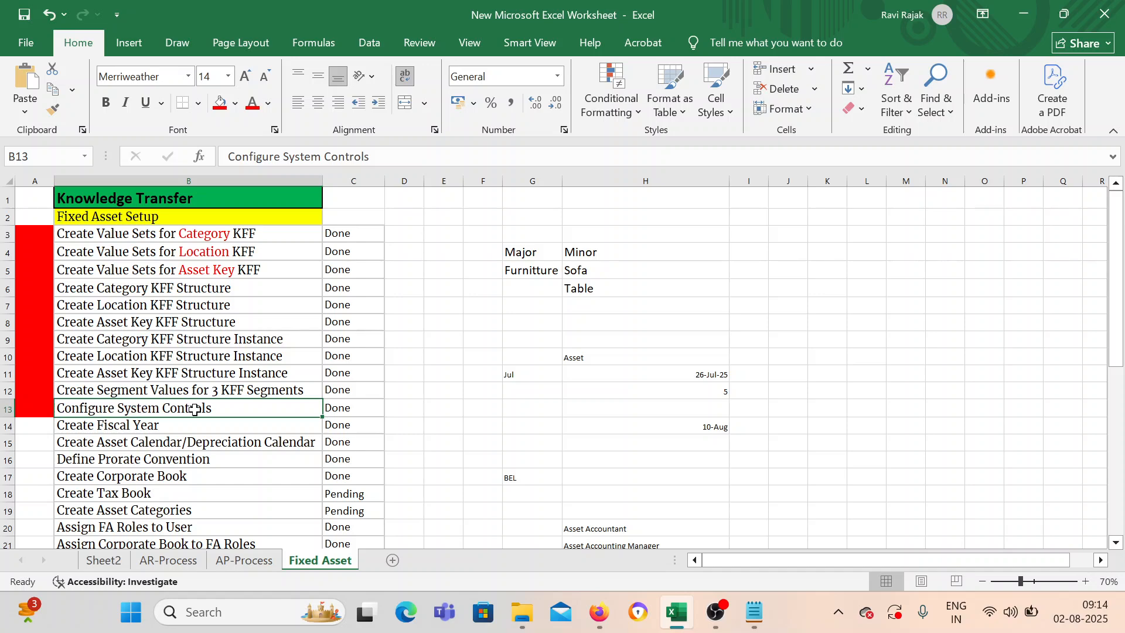
{"action": "scroll", "coordinate": [196, 409], "scroll_direction": "down", "scroll_amount": 1}
{"action": "scroll", "coordinate": [196, 408], "scroll_direction": "up", "scroll_amount": 1}
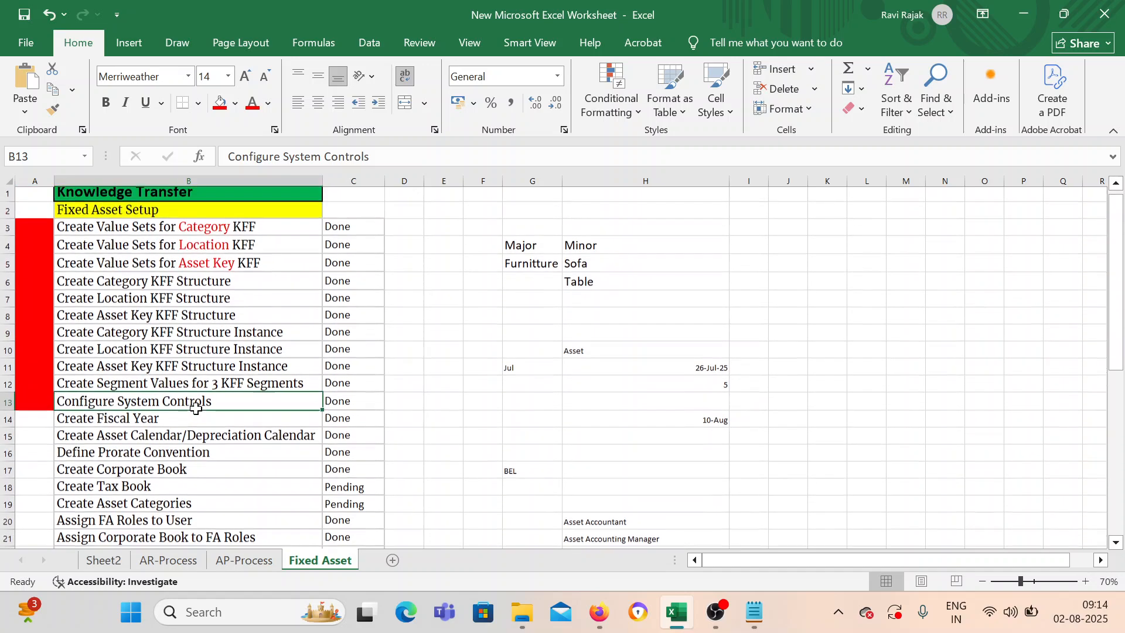
{"action": "scroll", "coordinate": [196, 408], "scroll_direction": "down", "scroll_amount": 2}
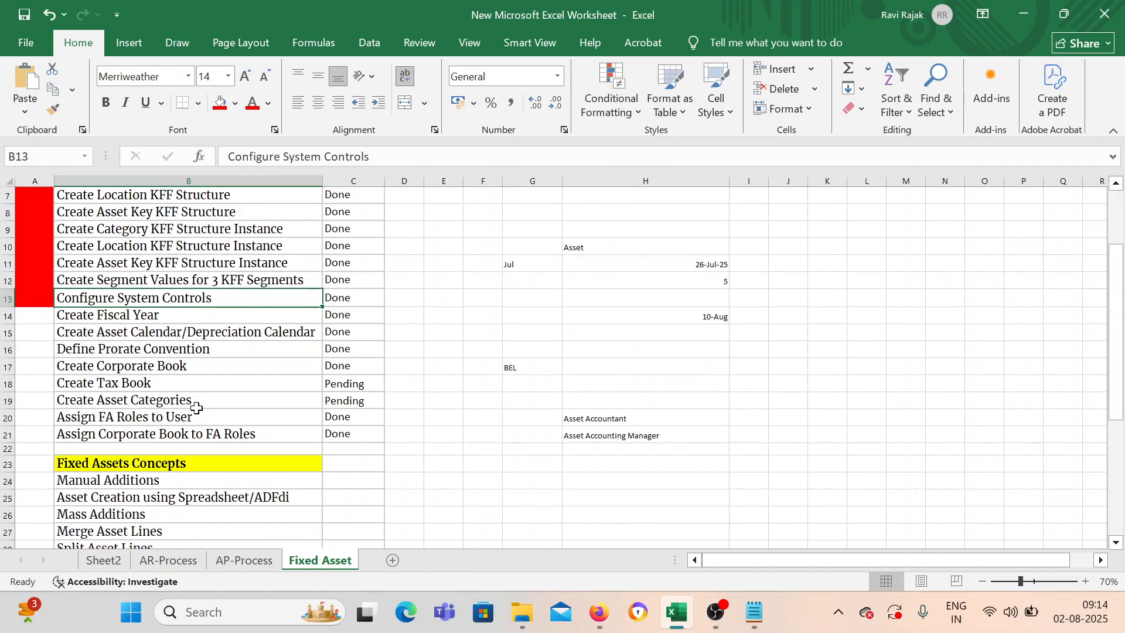
{"action": "scroll", "coordinate": [192, 334], "scroll_direction": "up", "scroll_amount": 1}
{"action": "scroll", "coordinate": [192, 333], "scroll_direction": "up", "scroll_amount": 1}
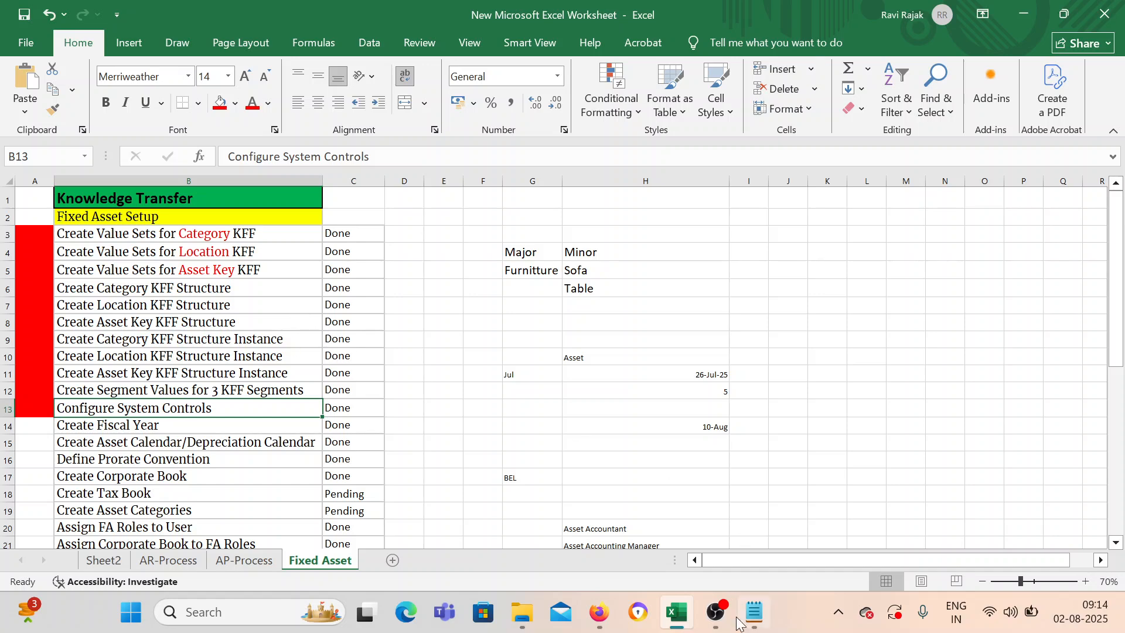
Switch to Oracle Fusion in Firefox and examine the flexfield structures on the Manage System Controls page.
{"action": "left_click", "coordinate": [596, 613]}
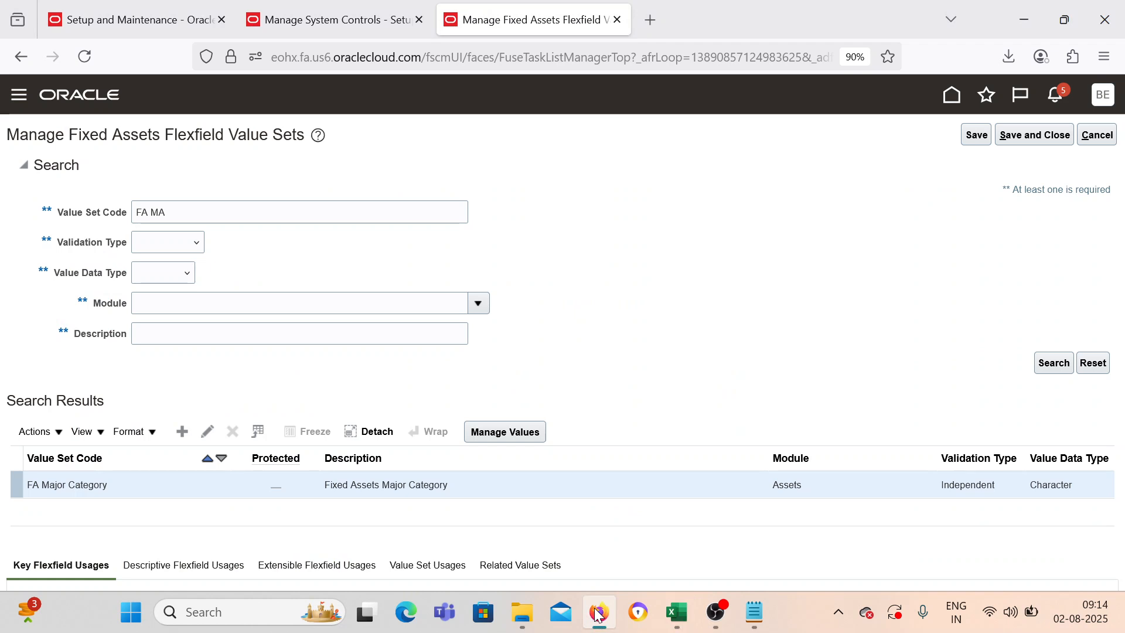
{"action": "left_click", "coordinate": [351, 17]}
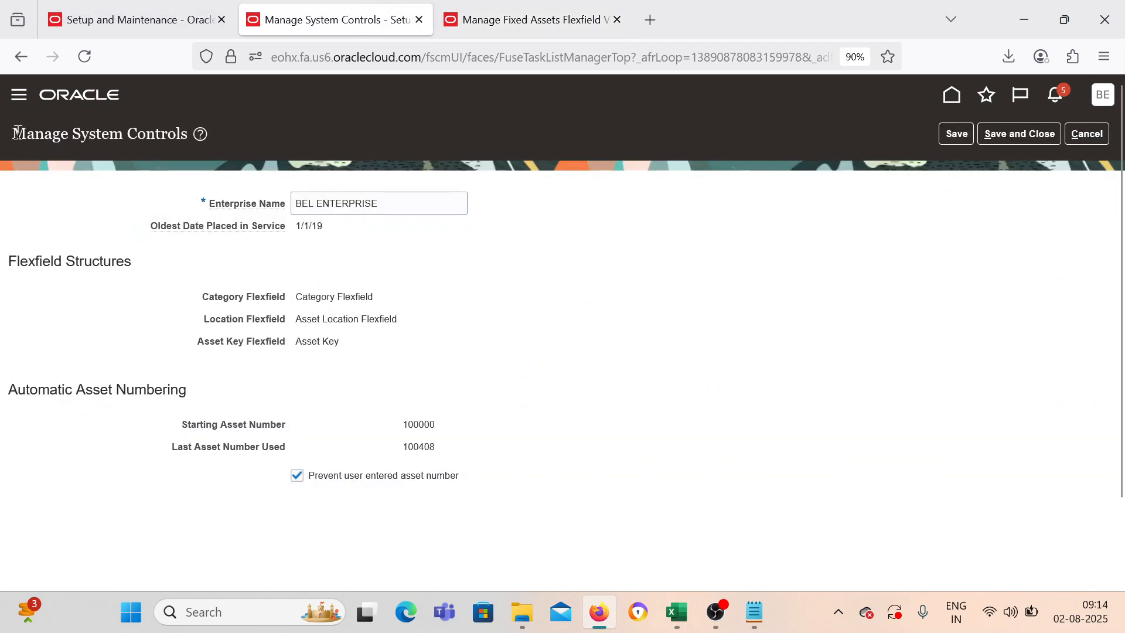
{"action": "left_click_drag", "start_coordinate": [15, 135], "coordinate": [189, 134]}
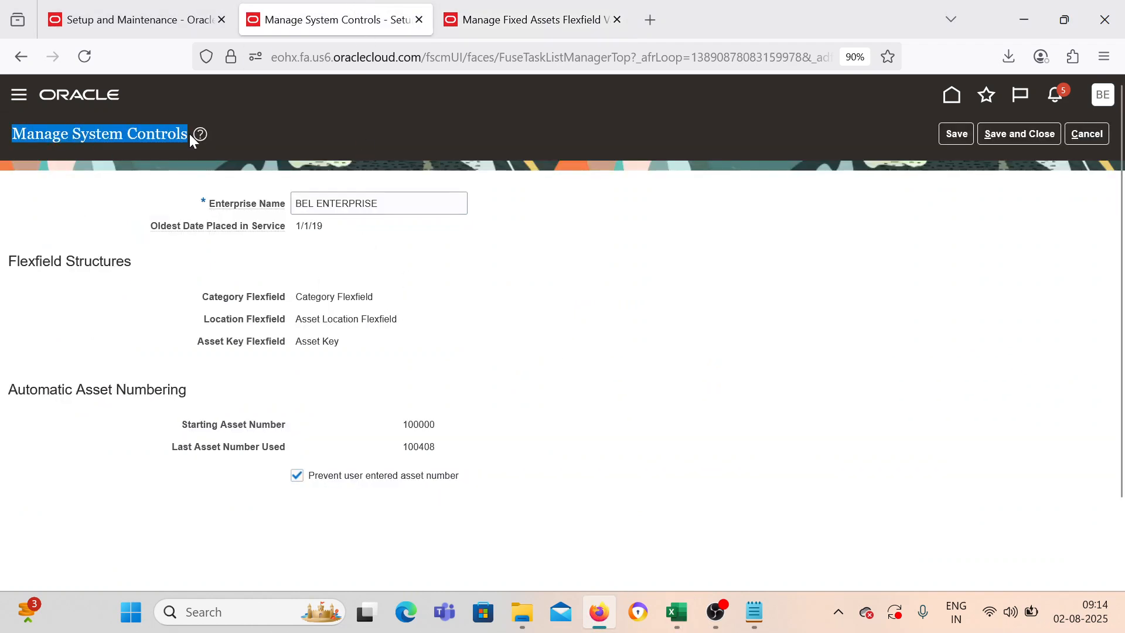
{"action": "left_click", "coordinate": [303, 385]}
{"action": "left_click_drag", "start_coordinate": [301, 297], "coordinate": [336, 369]}
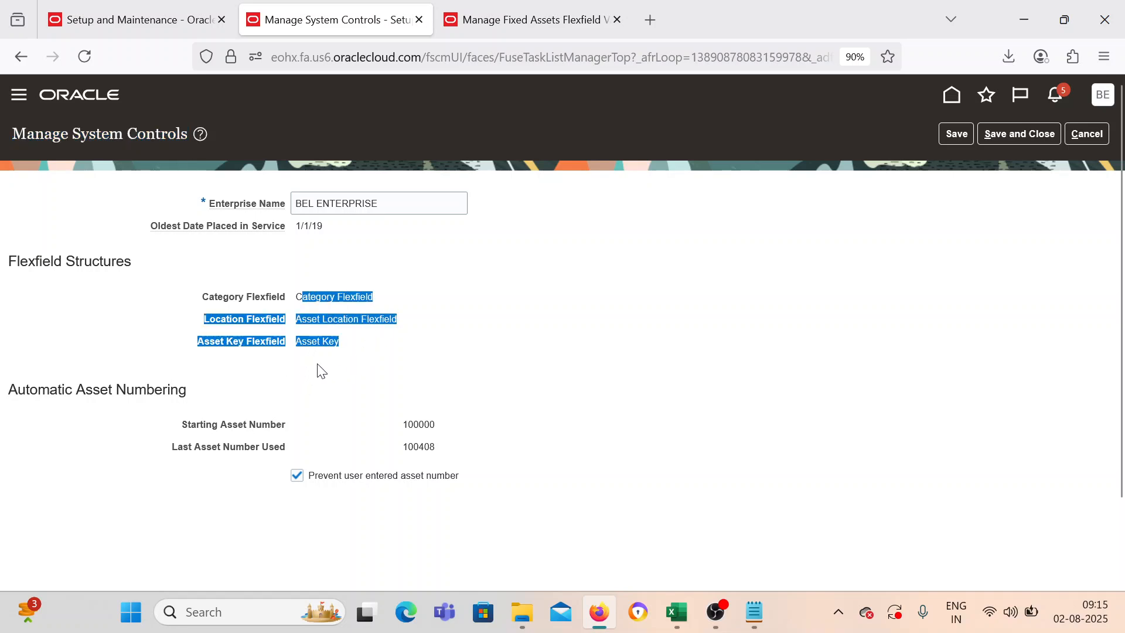
{"action": "left_click", "coordinate": [311, 373]}
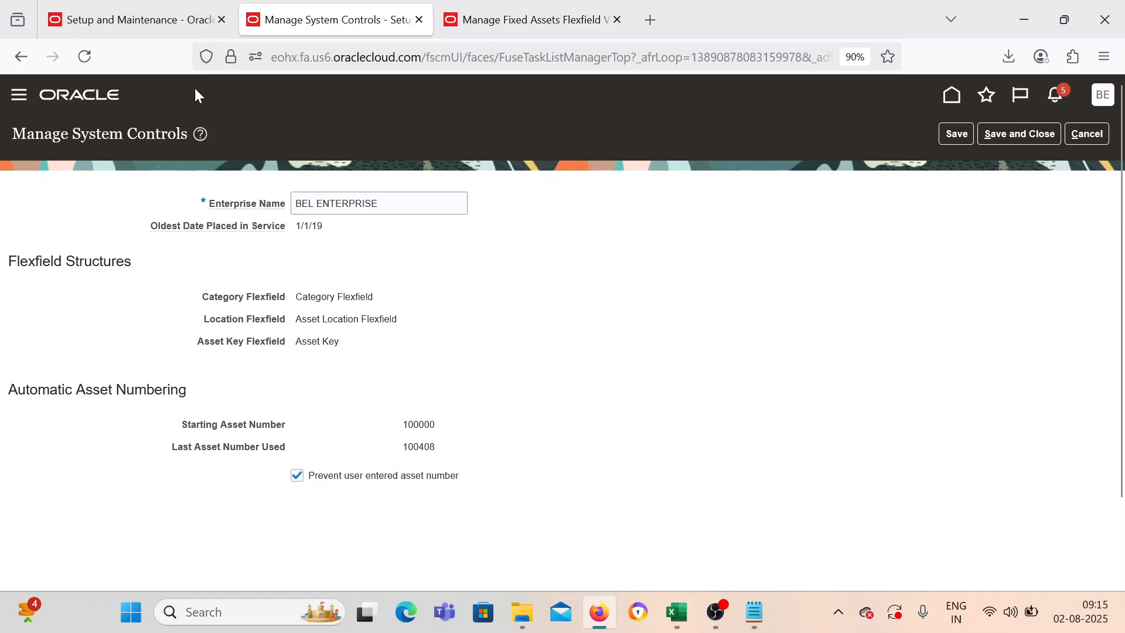
Open the Manage Fixed Assets Key Flexfields task from the Financials setup and search for all key flexfields.
{"action": "left_click", "coordinate": [160, 15]}
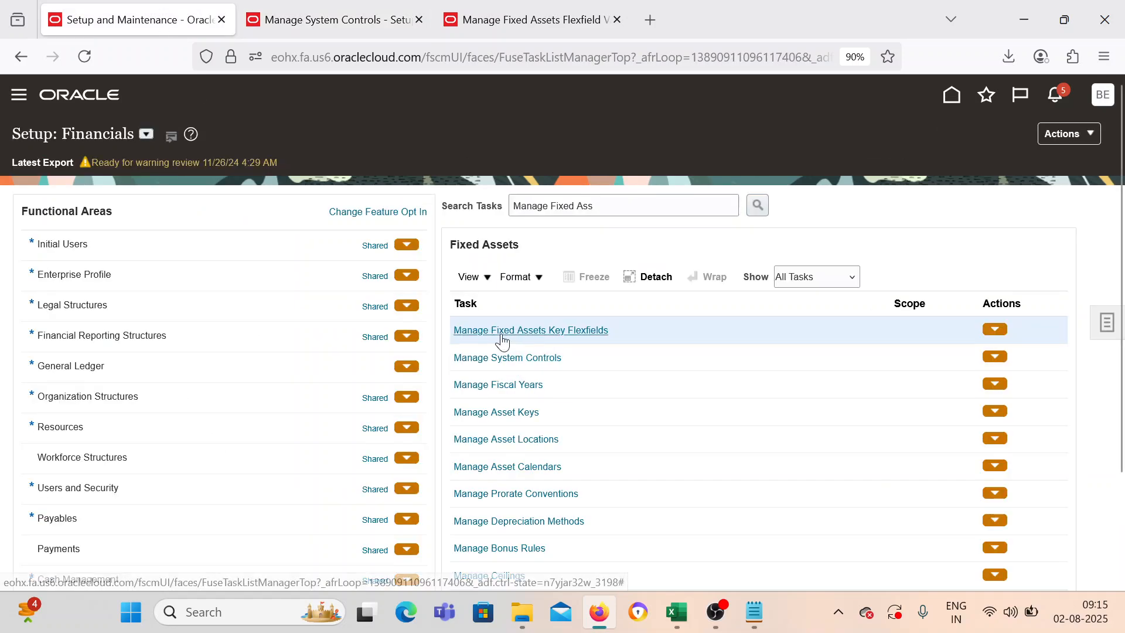
{"action": "left_click", "coordinate": [538, 332]}
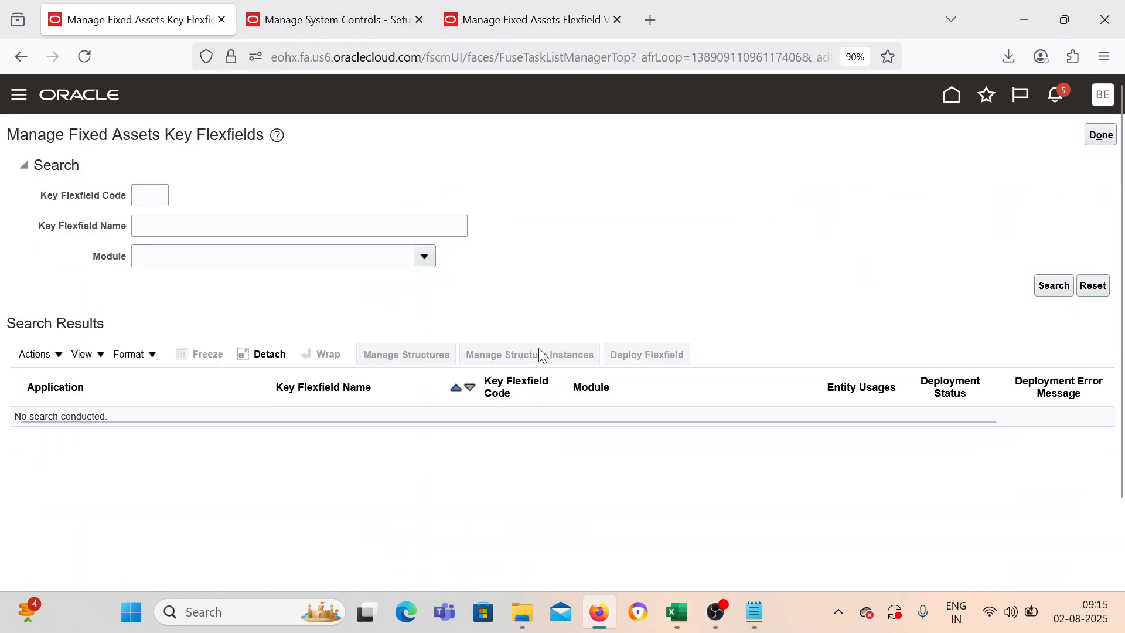
{"action": "left_click", "coordinate": [1050, 287]}
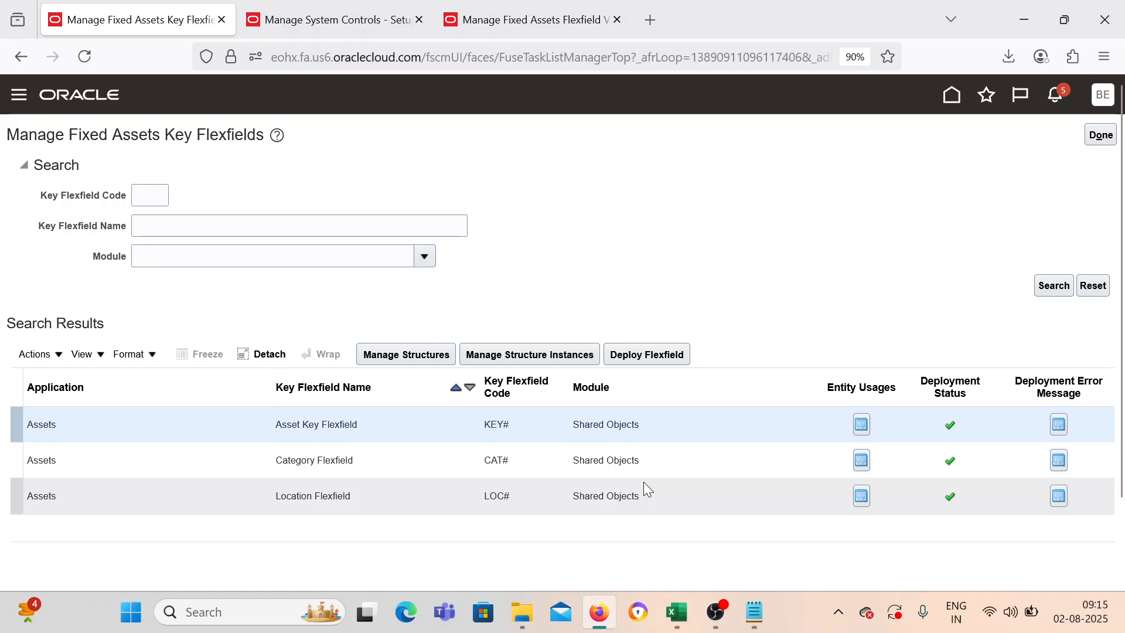
Open the structures of the Category Flexfield (CAT#) and search for all of its structures.
{"action": "left_click", "coordinate": [200, 466]}
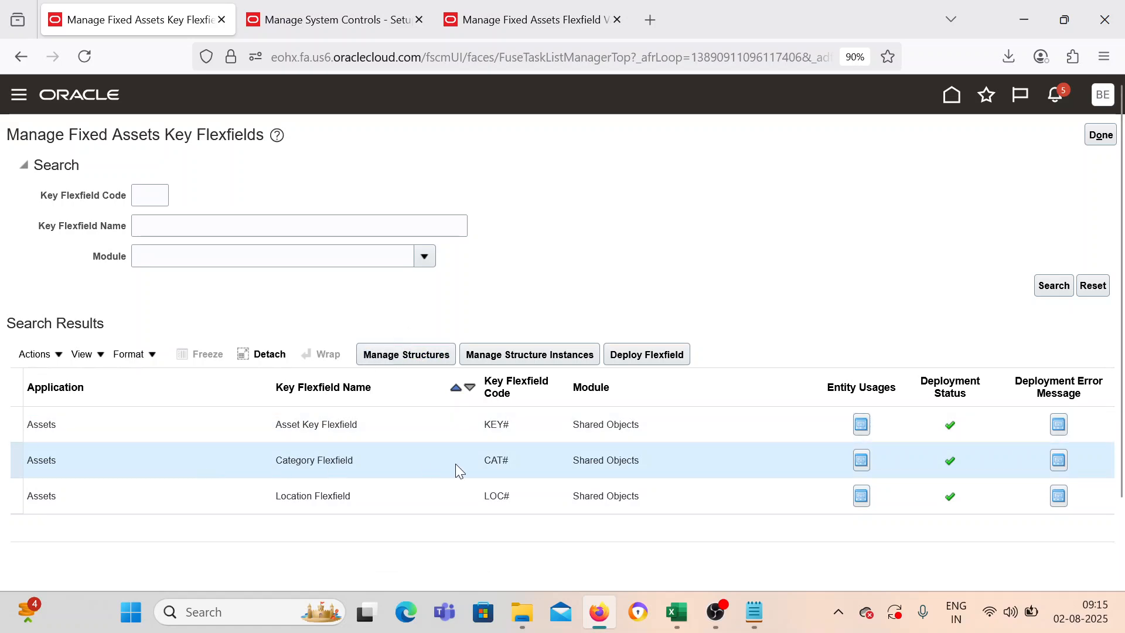
{"action": "left_click", "coordinate": [407, 355]}
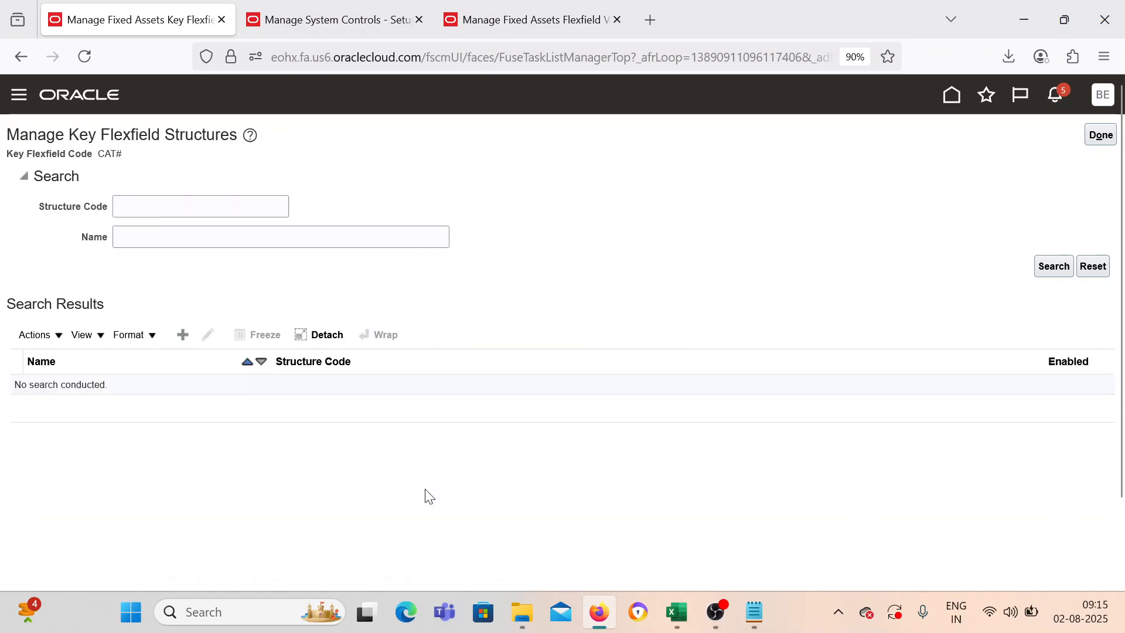
{"action": "left_click", "coordinate": [1052, 267]}
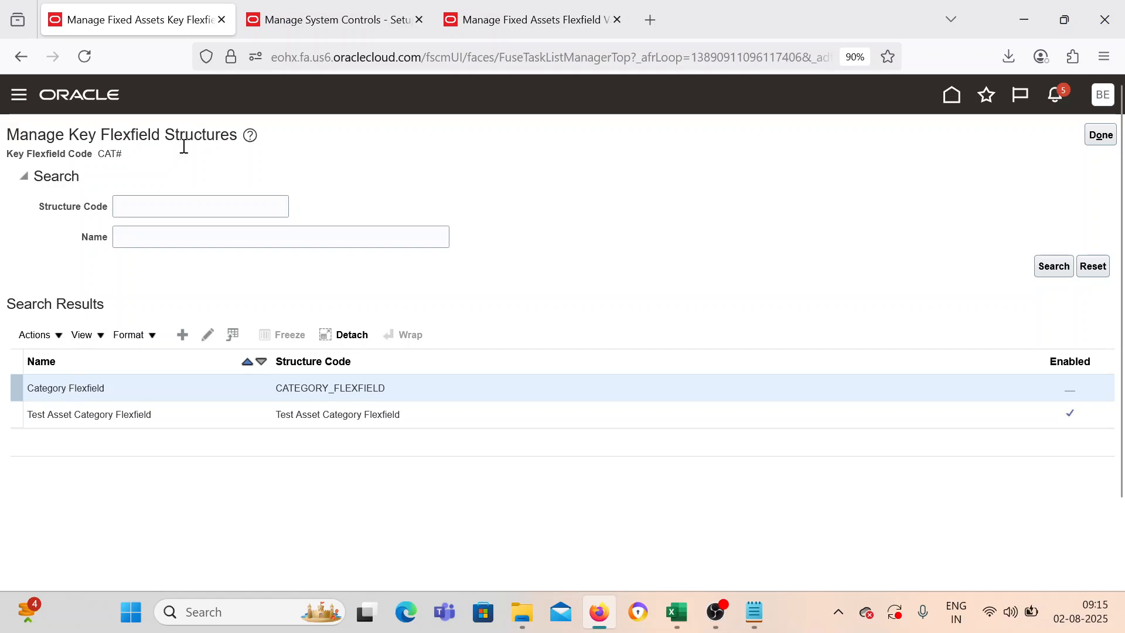
Check which category flexfield structure is assigned in Manage System Controls and return to the structures list.
{"action": "left_click", "coordinate": [329, 19]}
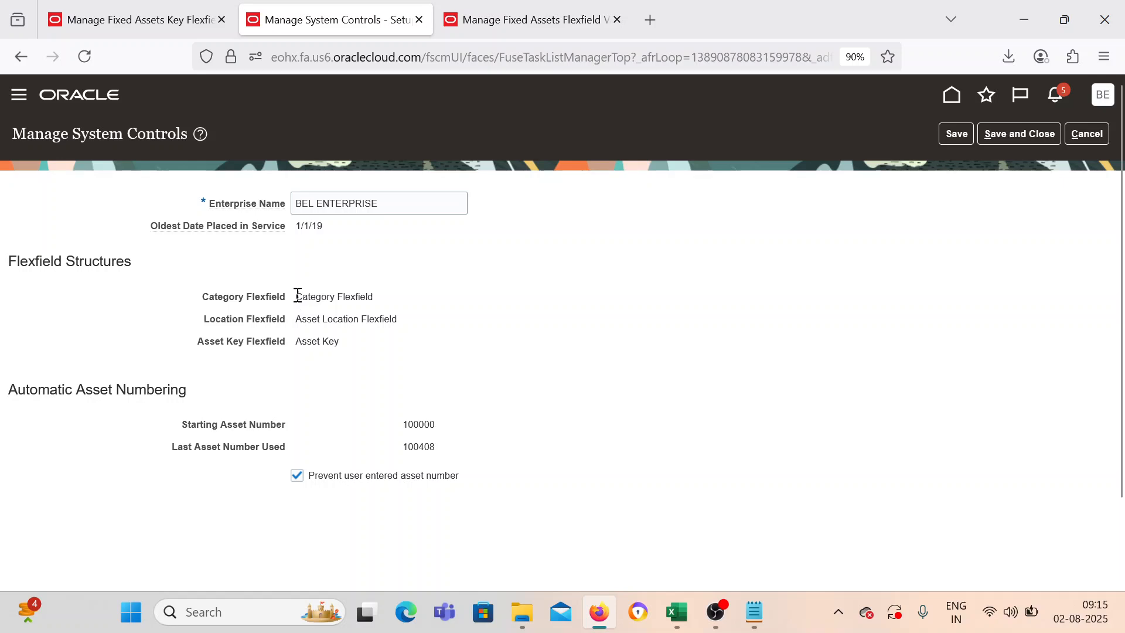
{"action": "left_click_drag", "start_coordinate": [296, 296], "coordinate": [384, 301]}
{"action": "left_click", "coordinate": [150, 23]}
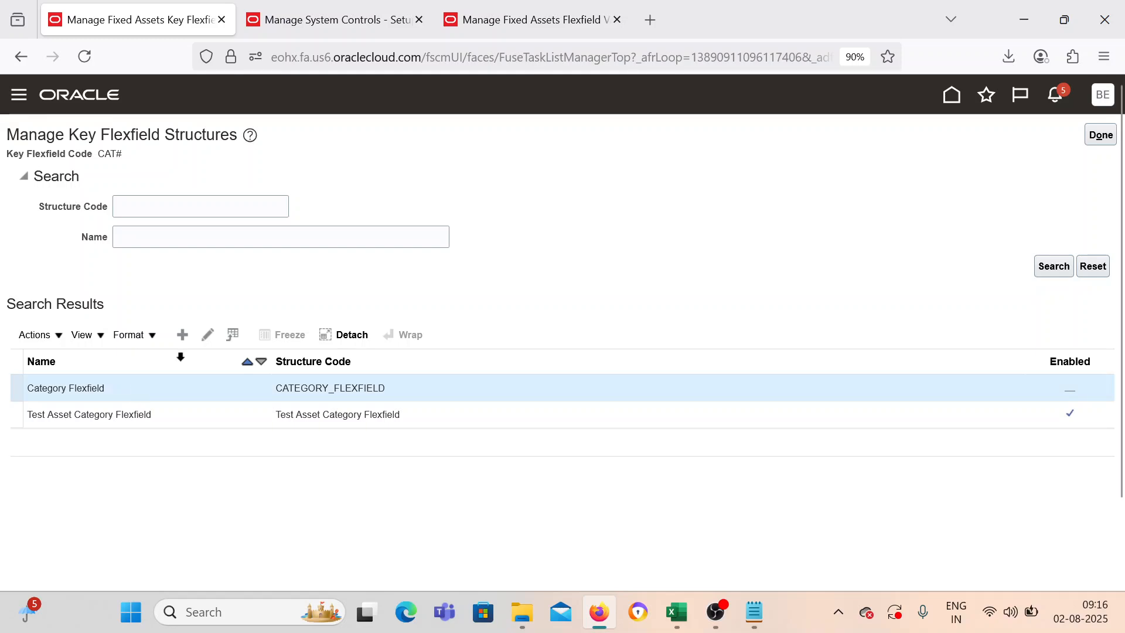
Open the CATEGORY_FLEXFIELD structure for editing, and close the Manage System Controls browser tab.
{"action": "left_click", "coordinate": [208, 335]}
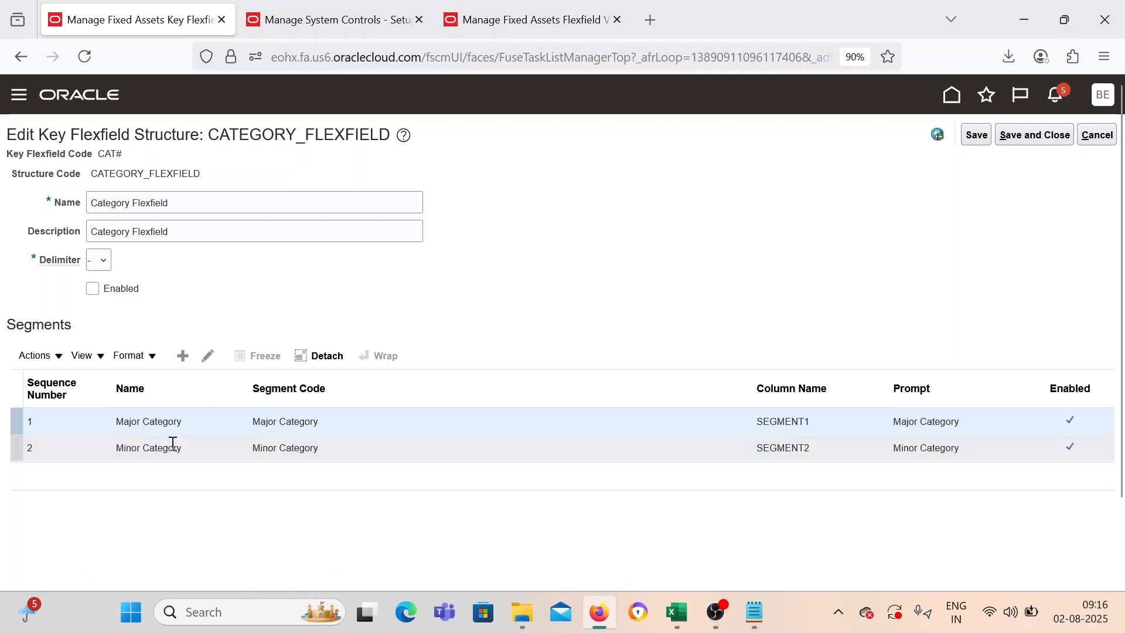
{"action": "left_click", "coordinate": [350, 29]}
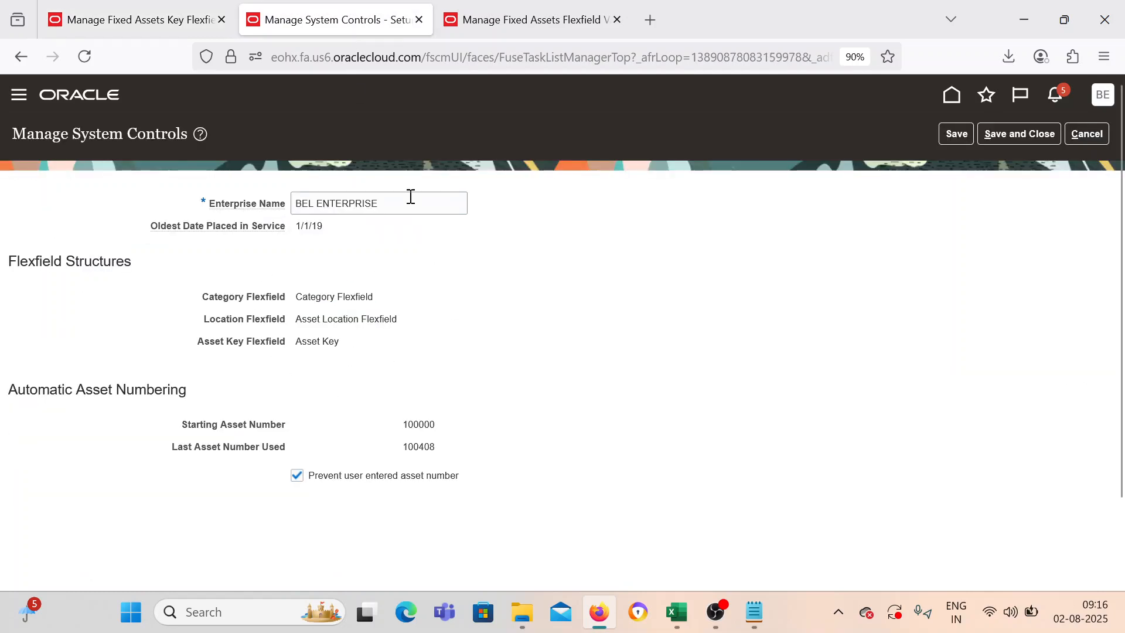
{"action": "left_click", "coordinate": [417, 26]}
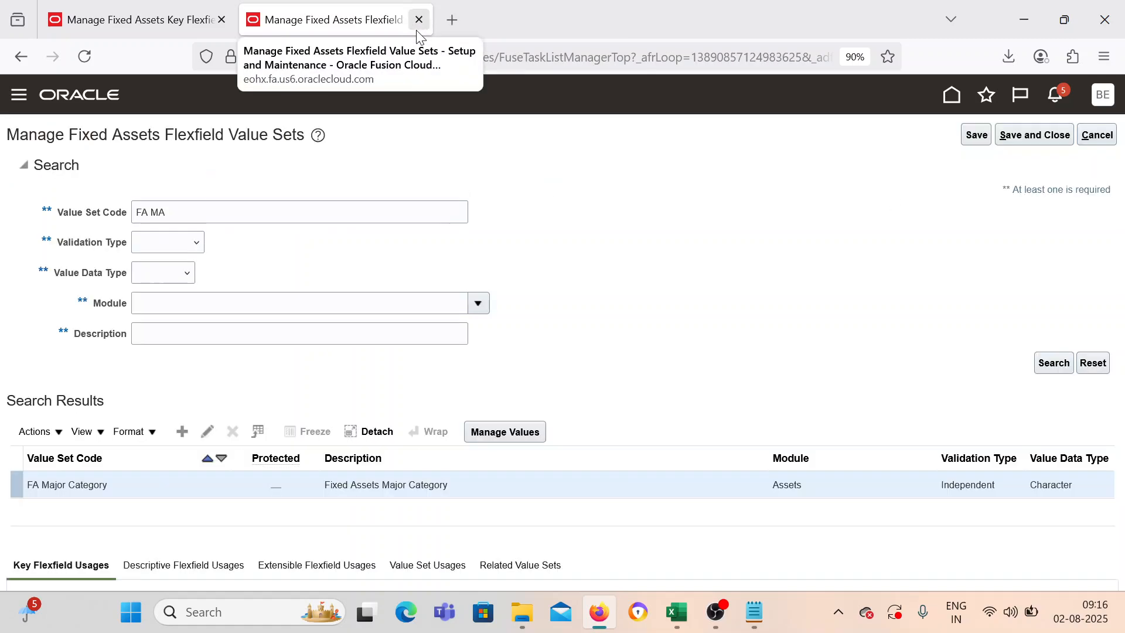
{"action": "left_click", "coordinate": [198, 19]}
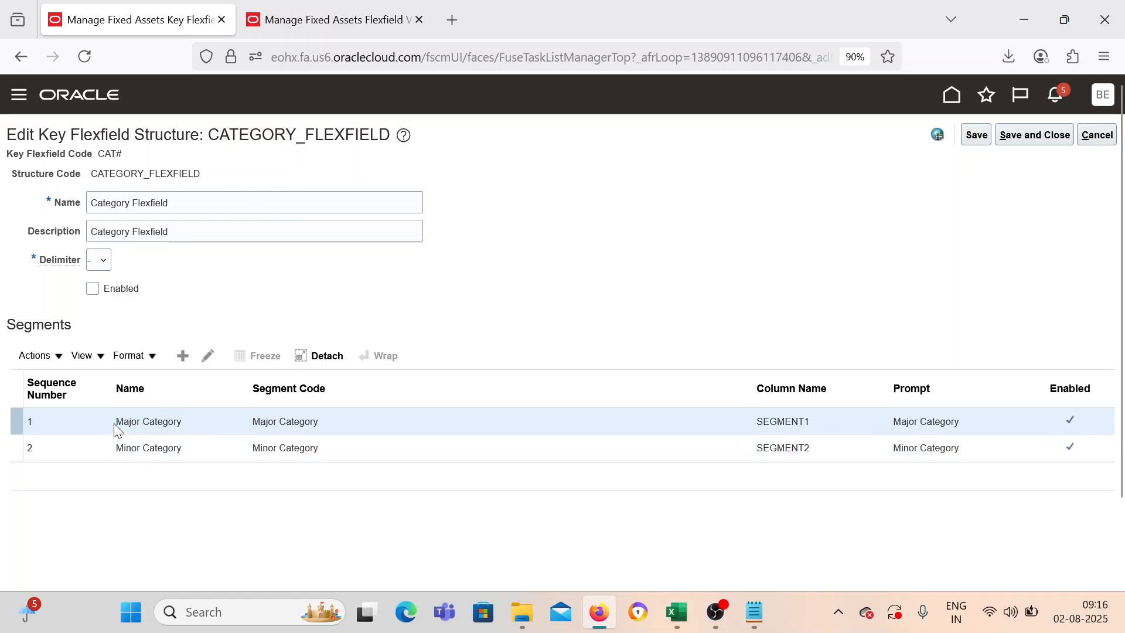
Open the Major Category segment of the CATEGORY_FLEXFIELD structure for editing.
{"action": "left_click_drag", "start_coordinate": [118, 422], "coordinate": [193, 420]}
{"action": "left_click", "coordinate": [196, 421]}
{"action": "left_click", "coordinate": [209, 353]}
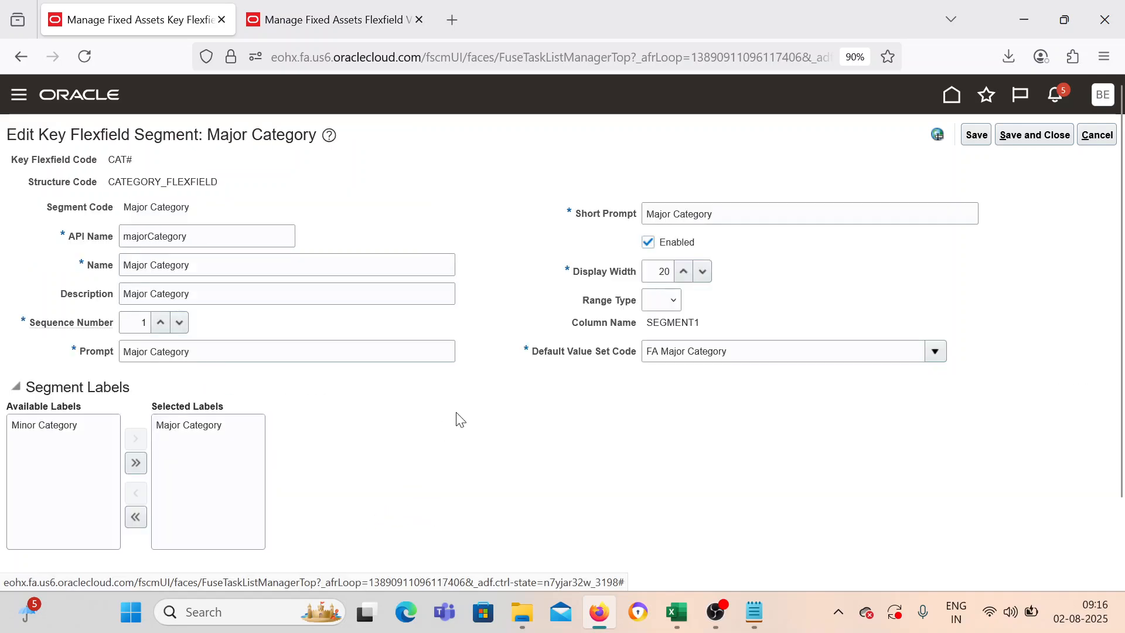
Examine the Major Category segment's API name and its default value set code.
{"action": "left_click", "coordinate": [649, 354]}
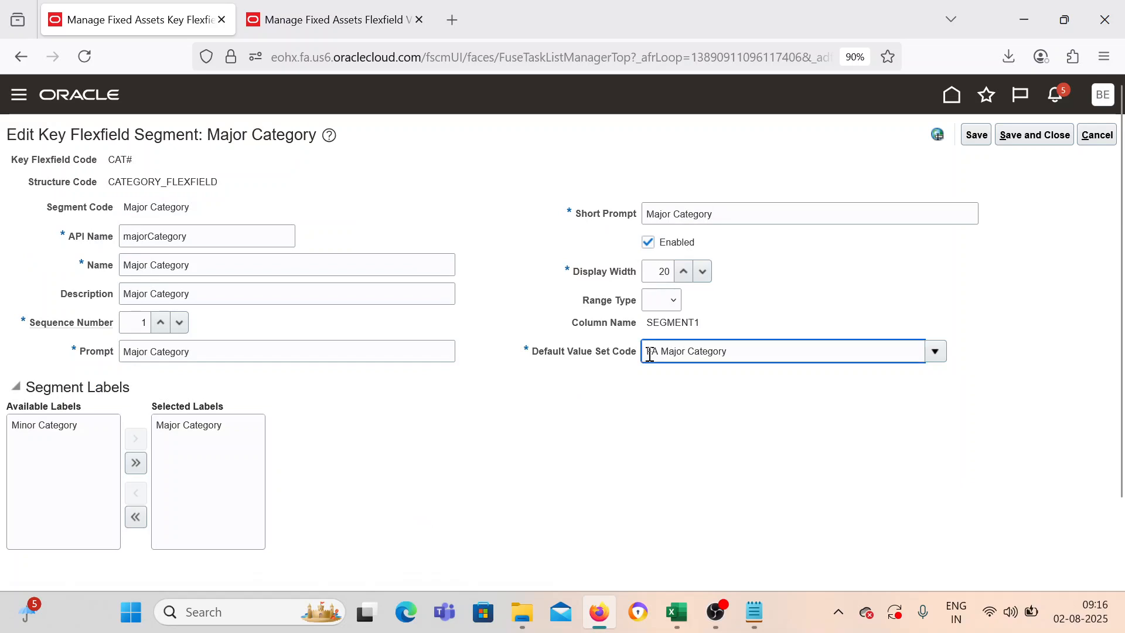
{"action": "left_click", "coordinate": [621, 459]}
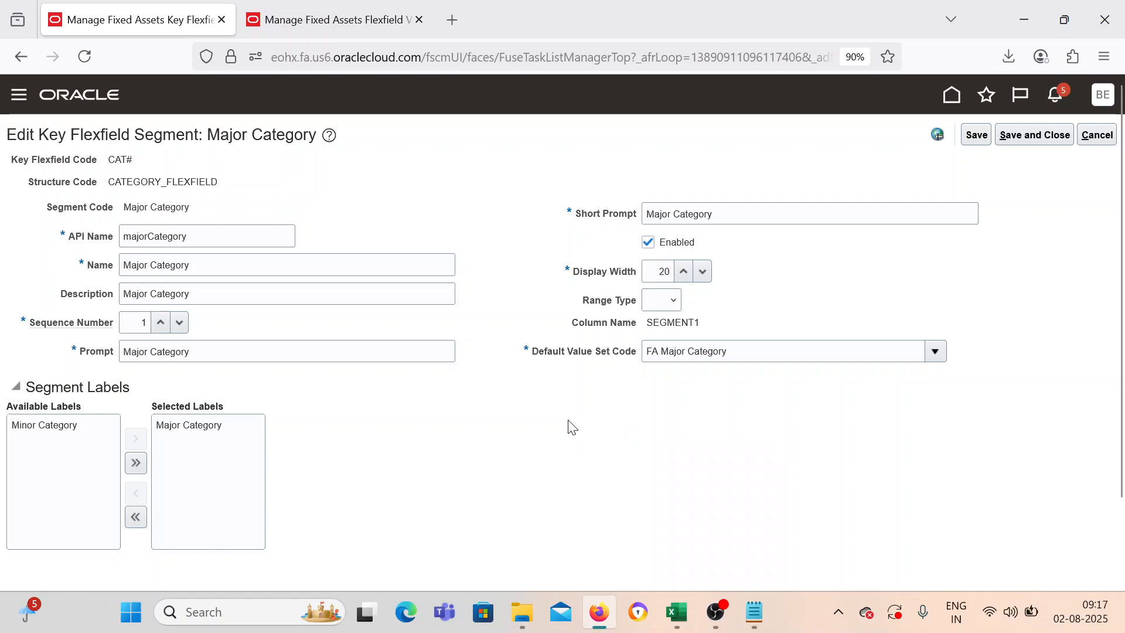
{"action": "left_click", "coordinate": [196, 236]}
{"action": "double_click", "coordinate": [184, 236]}
{"action": "left_click", "coordinate": [807, 539]}
{"action": "left_click", "coordinate": [649, 354]}
{"action": "left_click_drag", "start_coordinate": [649, 354], "coordinate": [743, 351]}
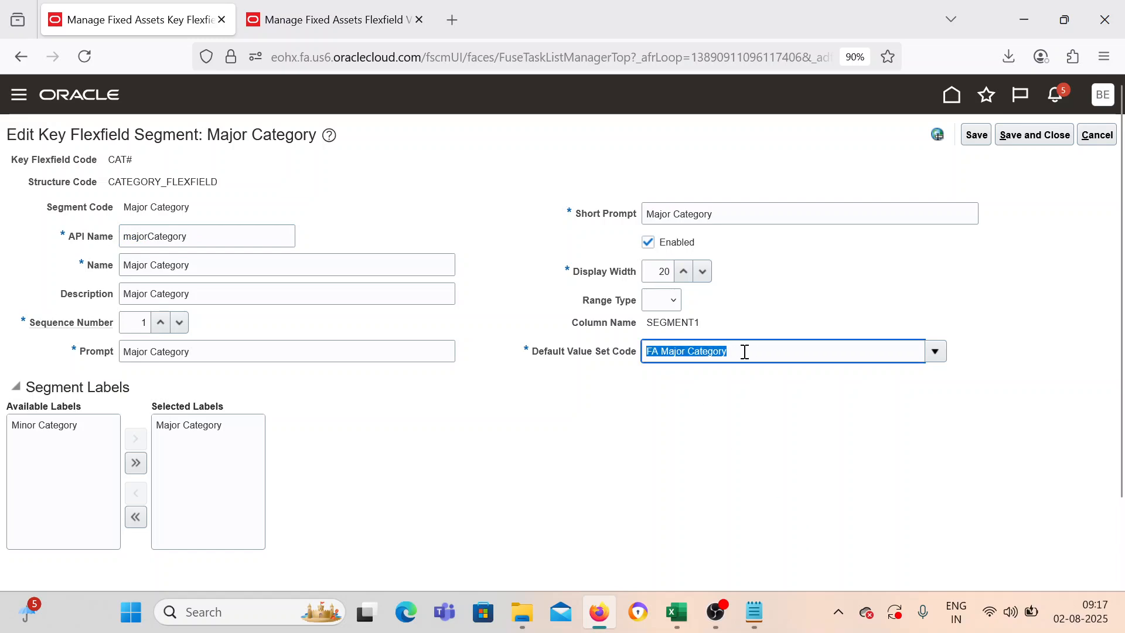
{"action": "left_click", "coordinate": [726, 471]}
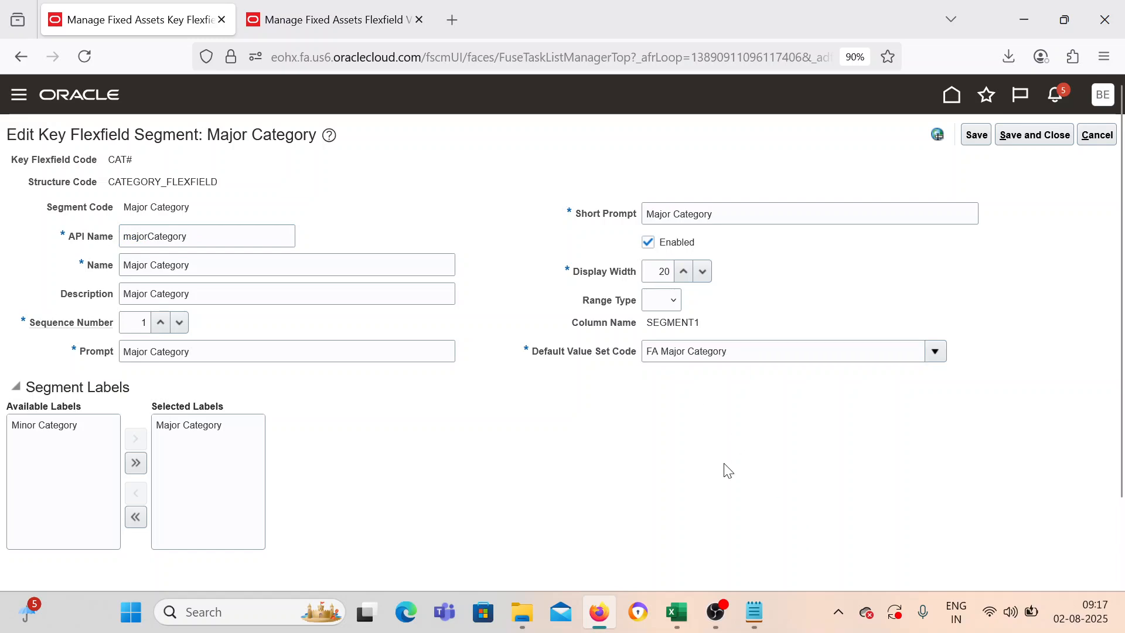
{"action": "left_click_drag", "start_coordinate": [649, 353], "coordinate": [758, 353]}
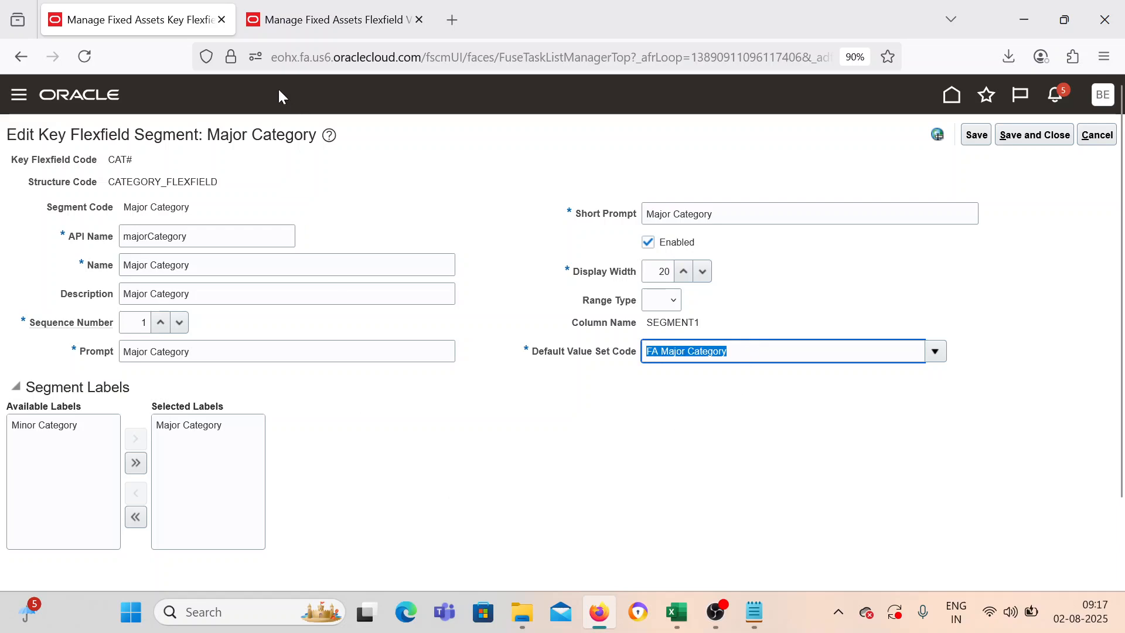
{"action": "mouse_move", "coordinate": [301, 25]}
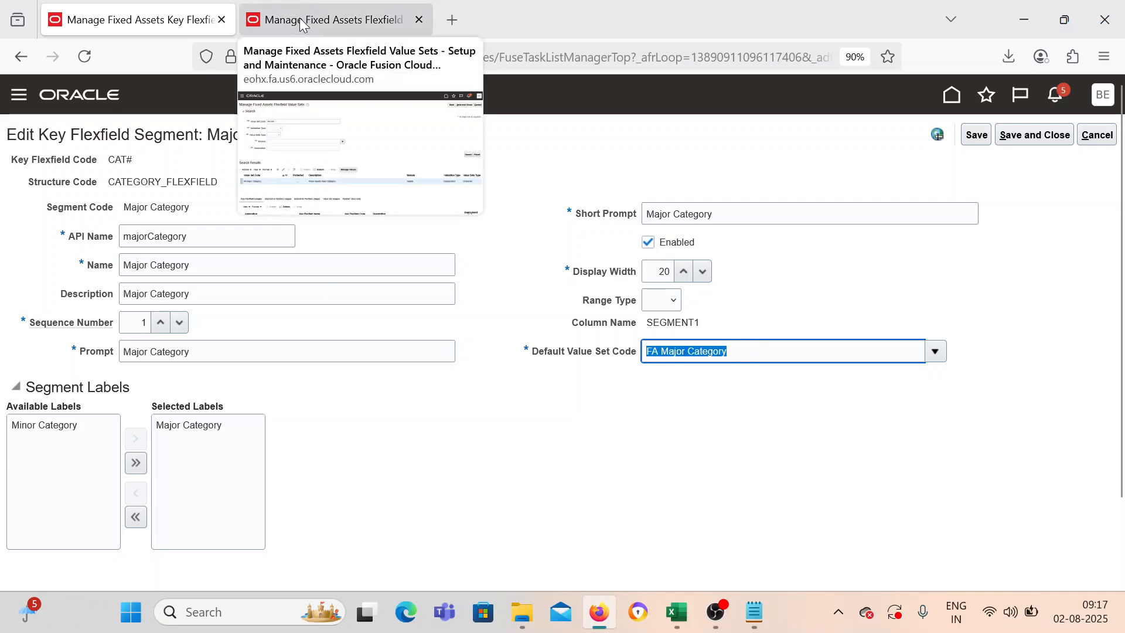
Find the FA Major Category value set in Manage Fixed Assets Flexfield Value Sets and open its values for maintenance.
{"action": "left_click", "coordinate": [300, 22]}
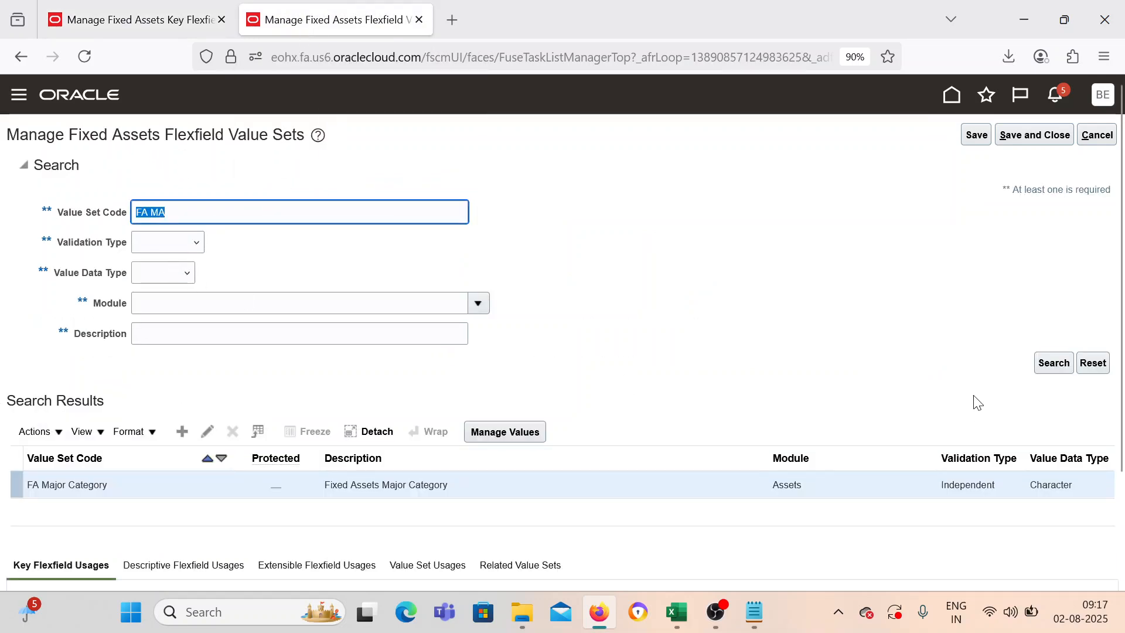
{"action": "key", "text": "End"}
{"action": "type", "text": "FA MA"}
{"action": "key", "text": "ctrl+z"}
{"action": "key", "text": "ctrl+Tab"}
{"action": "key", "text": "ctrl+c"}
{"action": "key", "text": "ctrl+Tab"}
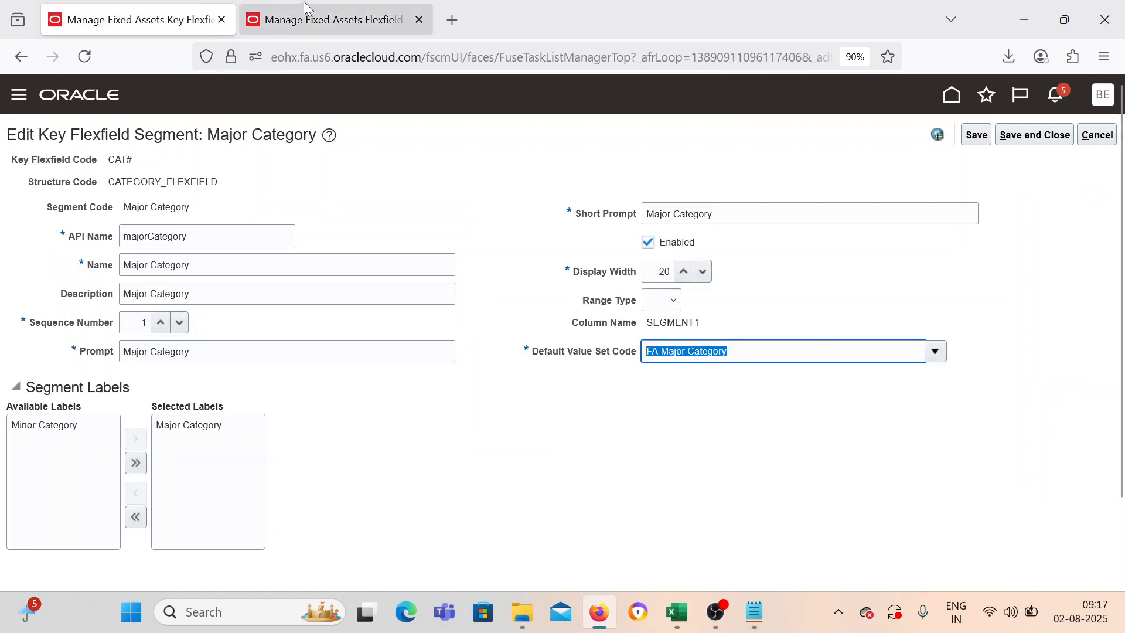
{"action": "key", "text": "ctrl+v"}
{"action": "left_click", "coordinate": [1049, 363]}
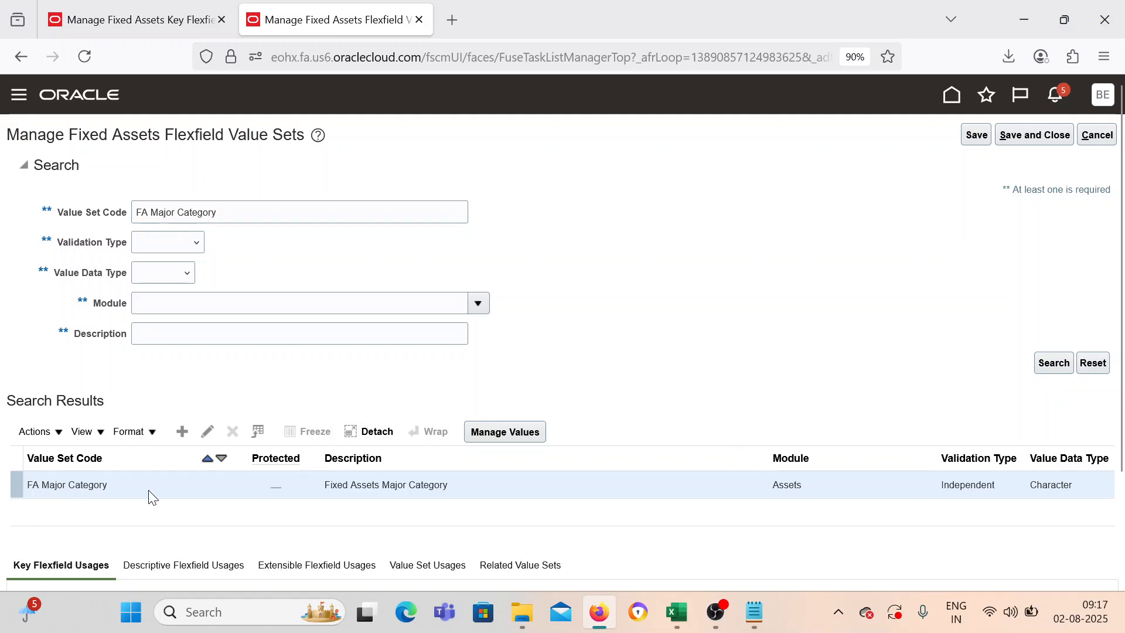
{"action": "left_click", "coordinate": [481, 440]}
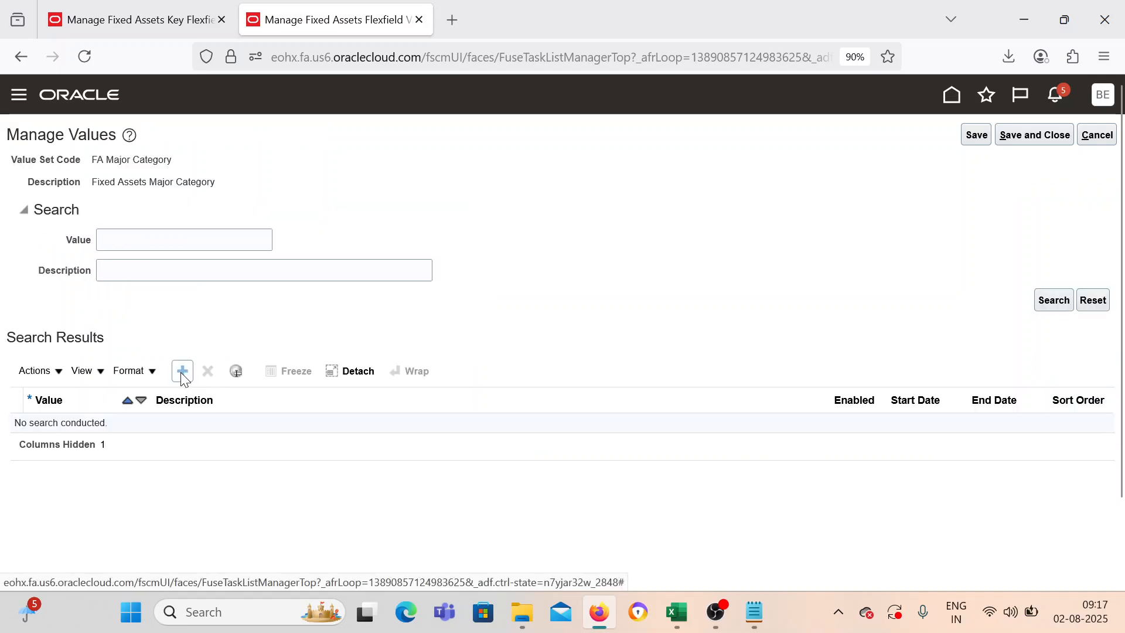
Add a new row to the FA Major Category values and enter BEL_LAND as its value.
{"action": "left_click", "coordinate": [182, 373]}
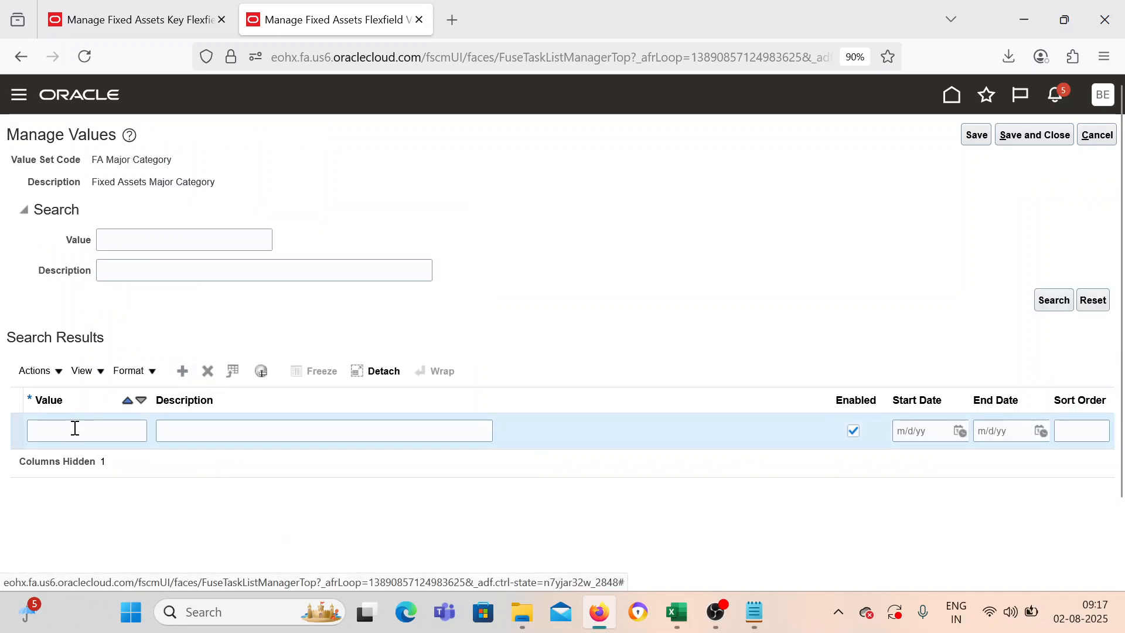
{"action": "left_click", "coordinate": [75, 428]}
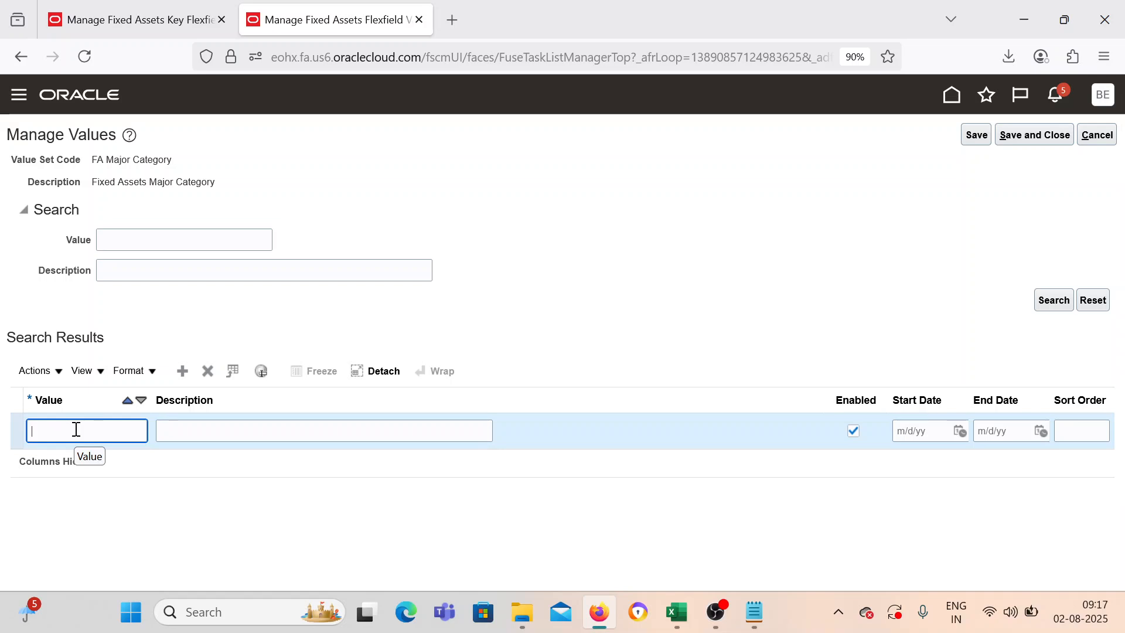
{"action": "type", "text": "BEL"}
{"action": "type", "text": "Pa"}
{"action": "key", "text": "BackSpace"}
{"action": "key", "text": "BackSpace"}
{"action": "type", "text": "_LAB"}
{"action": "key", "text": "BackSpace"}
{"action": "type", "text": "ND"}
Describe the new major category value as BEL Land, and save and close the values page.
{"action": "key", "text": "Tab"}
{"action": "type", "text": "BEL"}
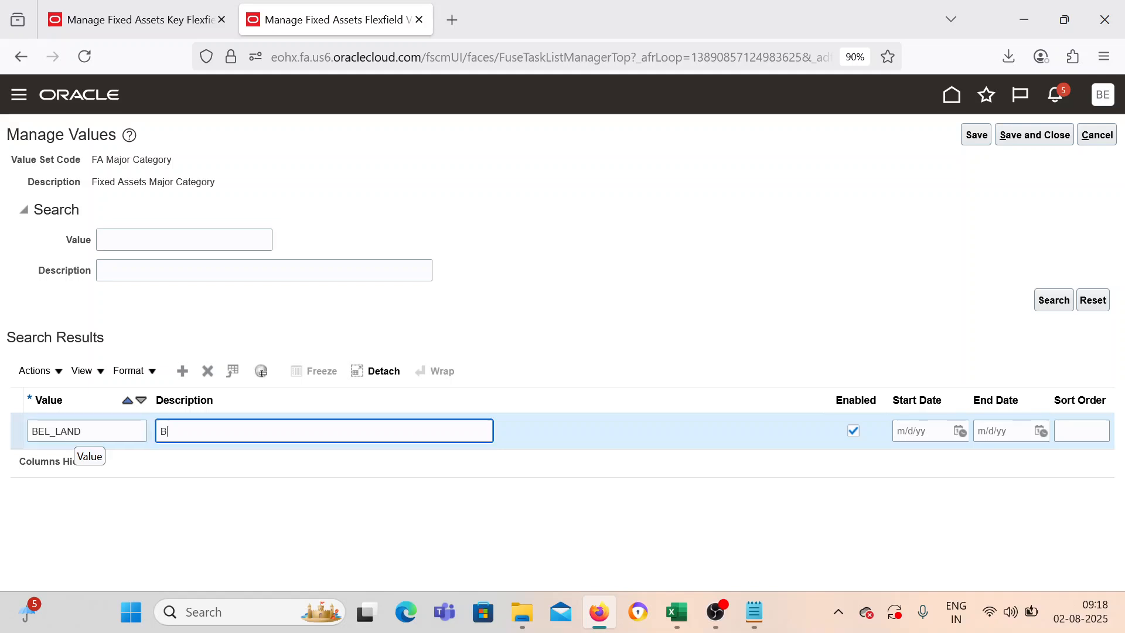
{"action": "type", "text": " Land"}
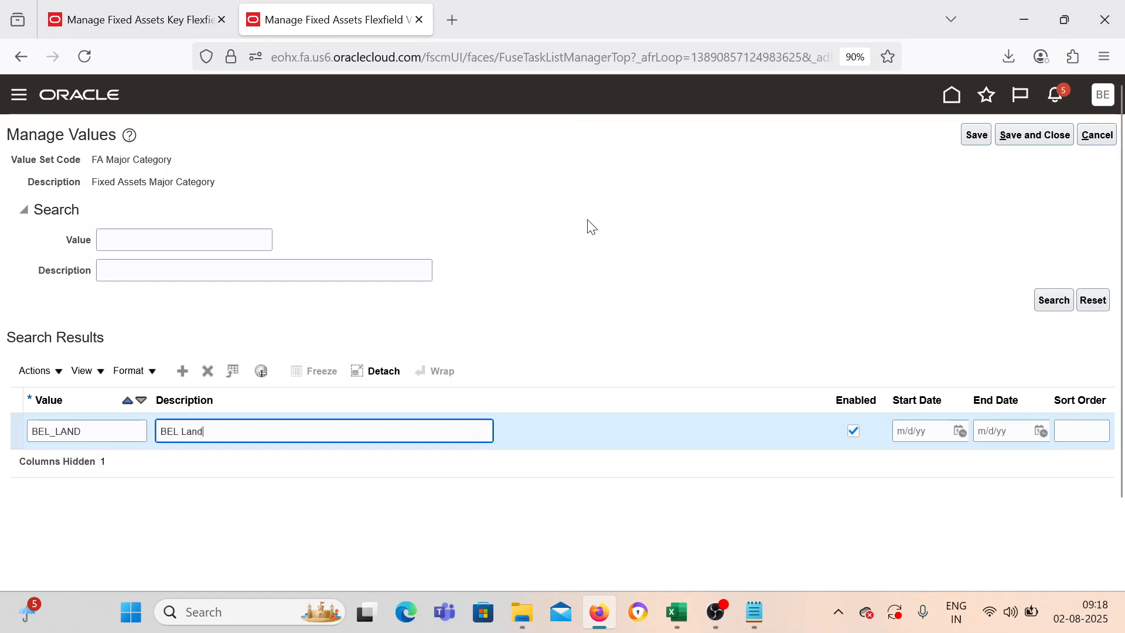
{"action": "left_click", "coordinate": [632, 218]}
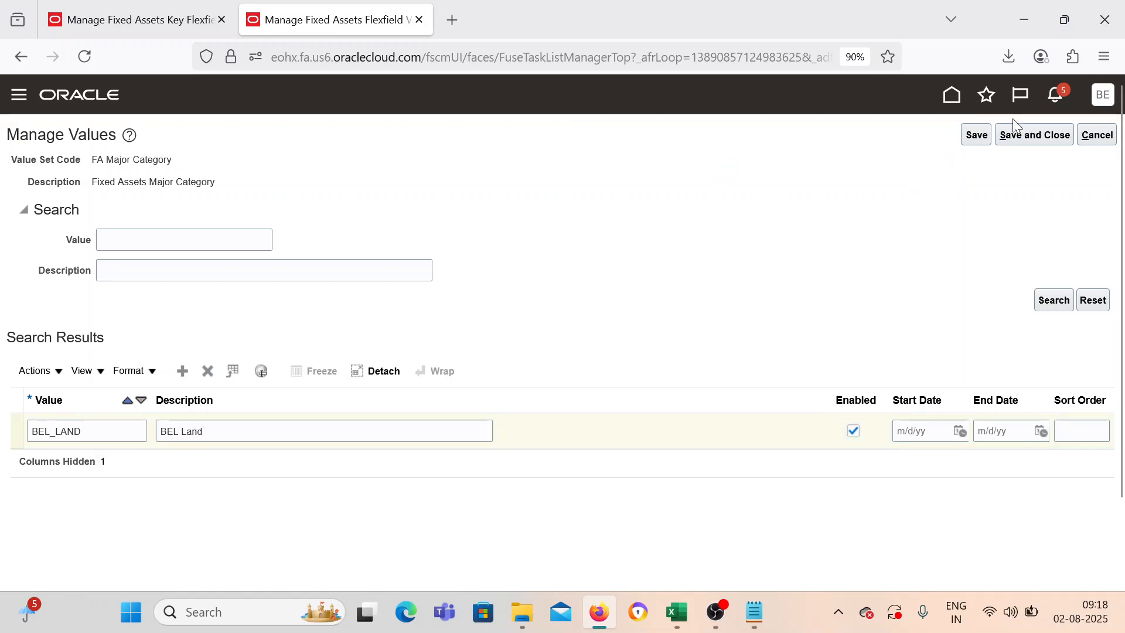
{"action": "left_click", "coordinate": [1020, 138]}
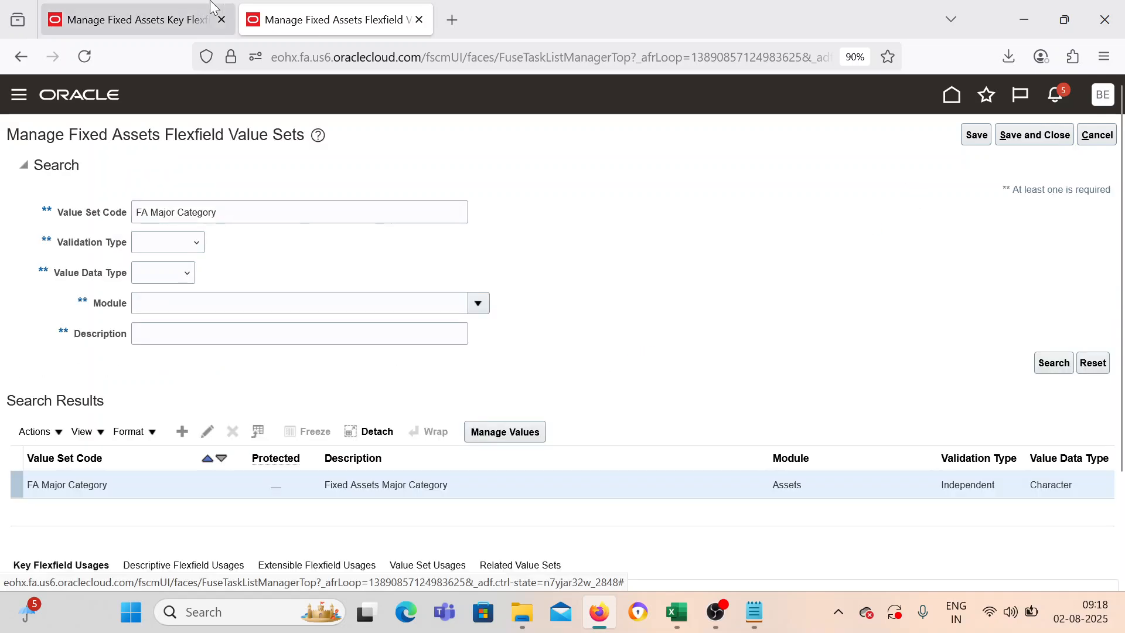
Save and close the Major Category segment of CATEGORY_FLEXFIELD, and open its Minor Category segment for editing.
{"action": "left_click", "coordinate": [176, 21]}
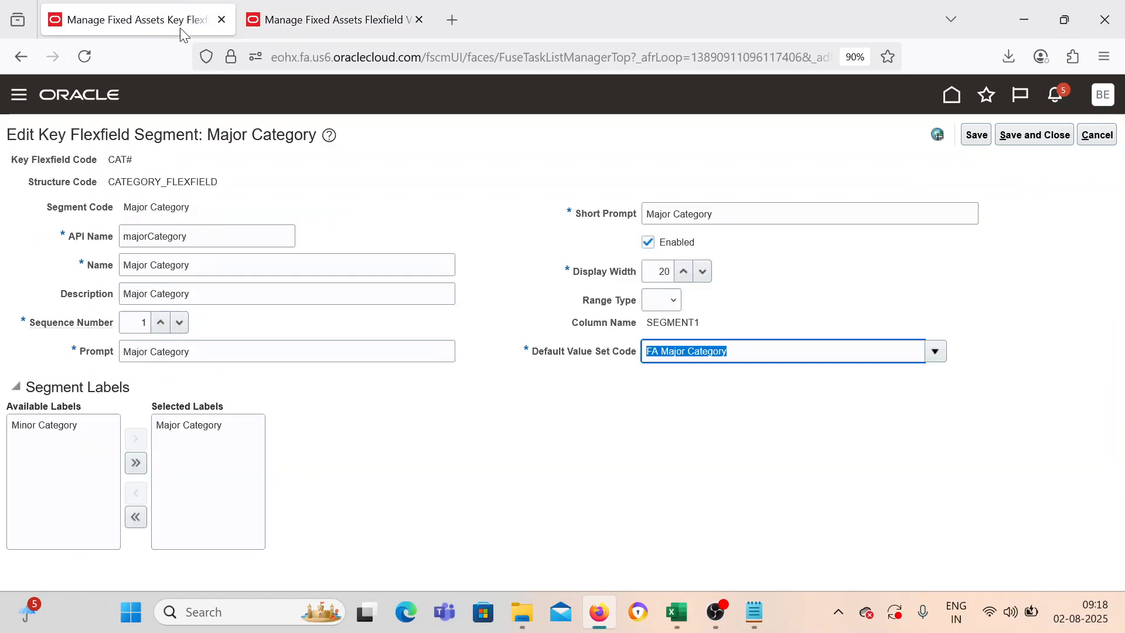
{"action": "left_click", "coordinate": [1057, 141]}
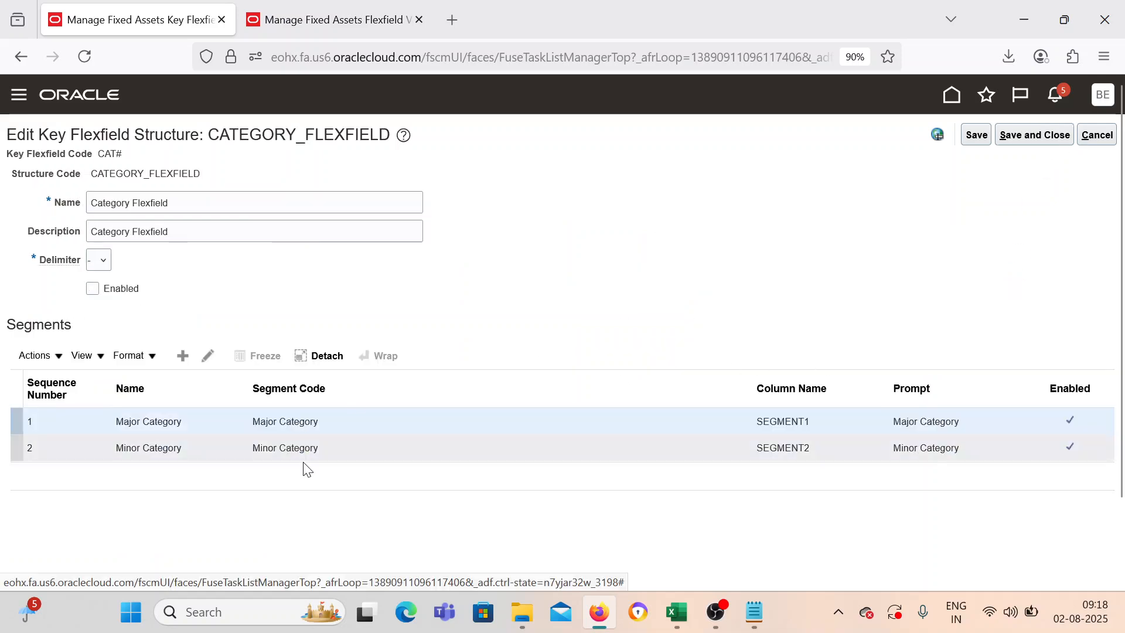
{"action": "left_click", "coordinate": [199, 453]}
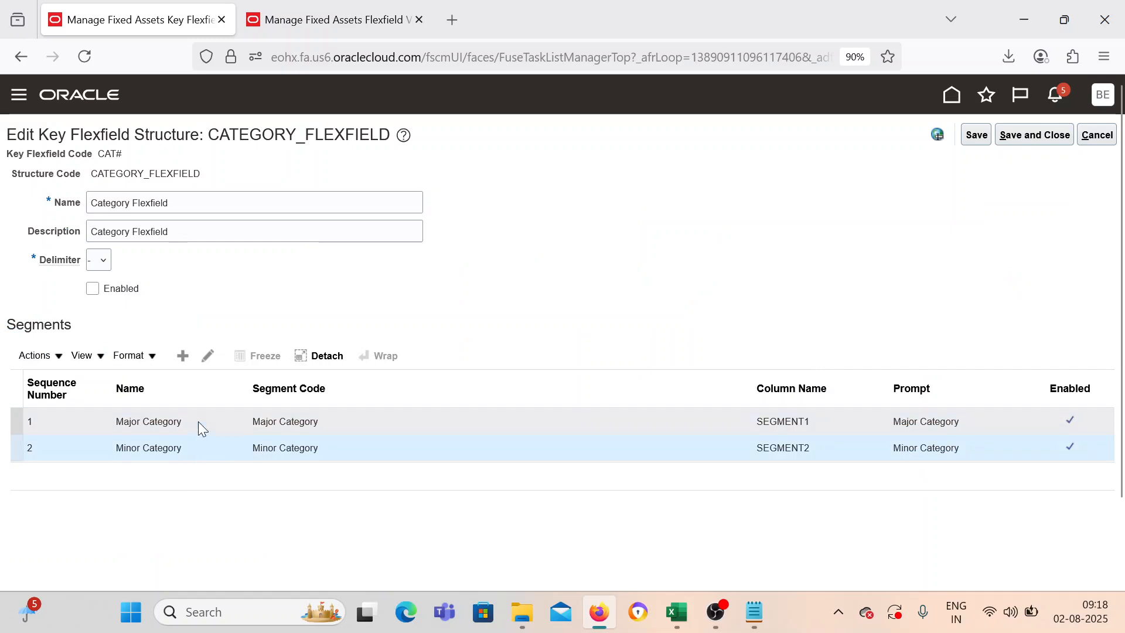
{"action": "left_click", "coordinate": [208, 356]}
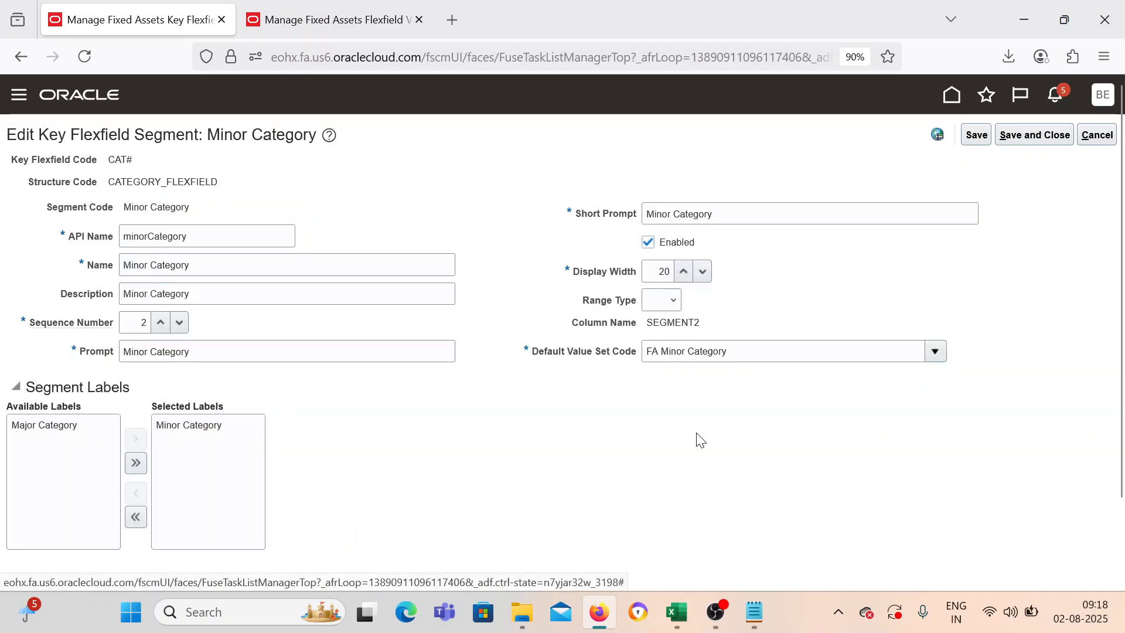
Find the Minor Category segment's default value set, FA Minor Category, among the flexfield value sets and open its values.
{"action": "left_click", "coordinate": [692, 352]}
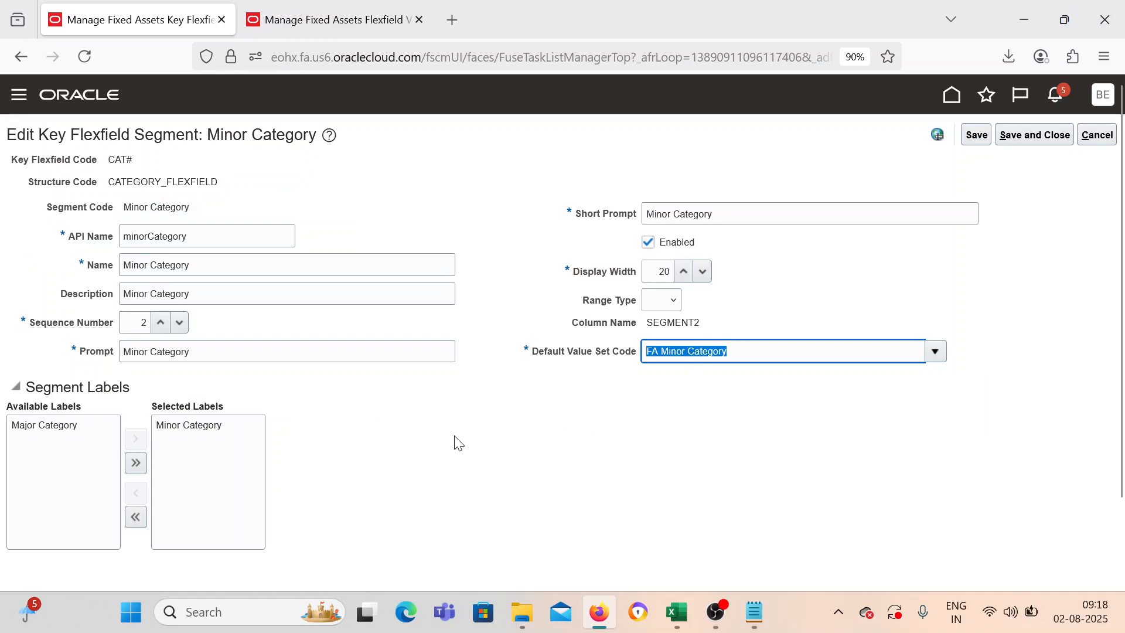
{"action": "left_click", "coordinate": [304, 7]}
{"action": "triple_click", "coordinate": [228, 208]}
{"action": "key", "text": "ctrl+v"}
{"action": "left_click", "coordinate": [1051, 363]}
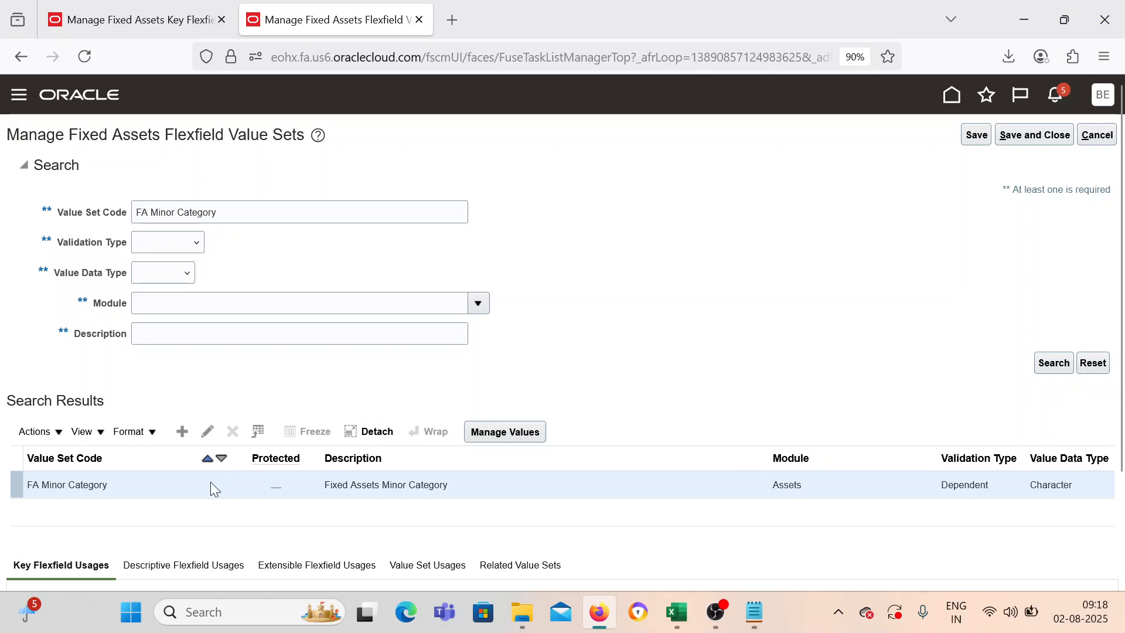
{"action": "left_click", "coordinate": [526, 432]}
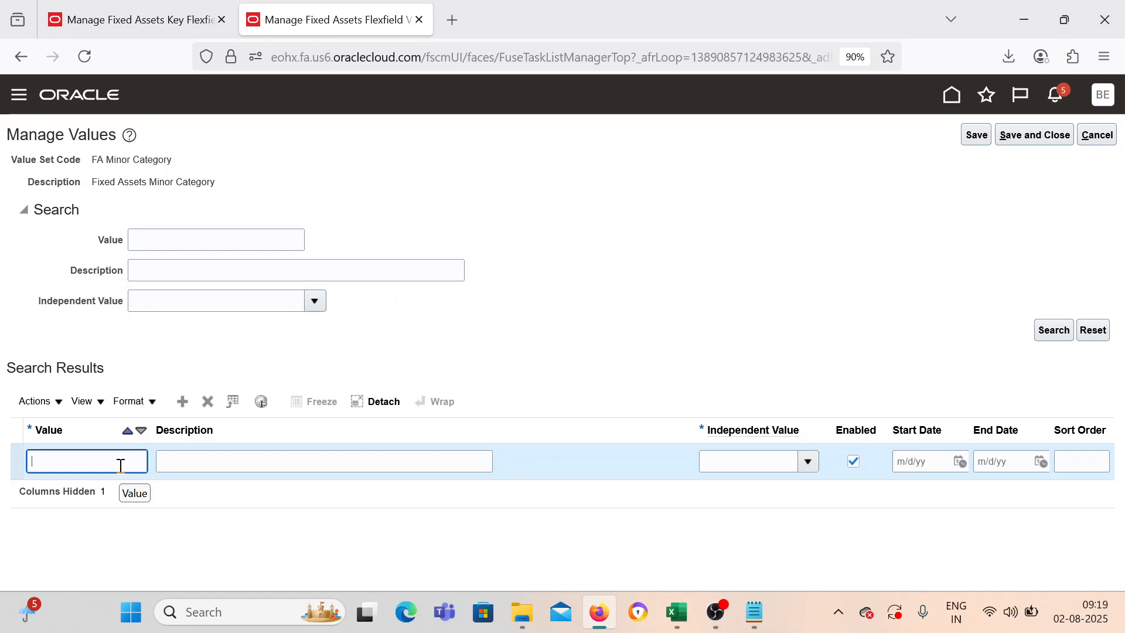
{"action": "type", "text": "10"}
{"action": "type", "text": " SQ"}
{"action": "type", "text": "R"}
{"action": "key", "text": "BackSpace"}
{"action": "key", "text": "BackSpace"}
{"action": "key", "text": "BackSpace"}
{"action": "key", "text": "BackSpace"}
{"action": "type", "text": "_SQFT"}
{"action": "key", "text": "Tab"}
{"action": "type", "text": "1"}
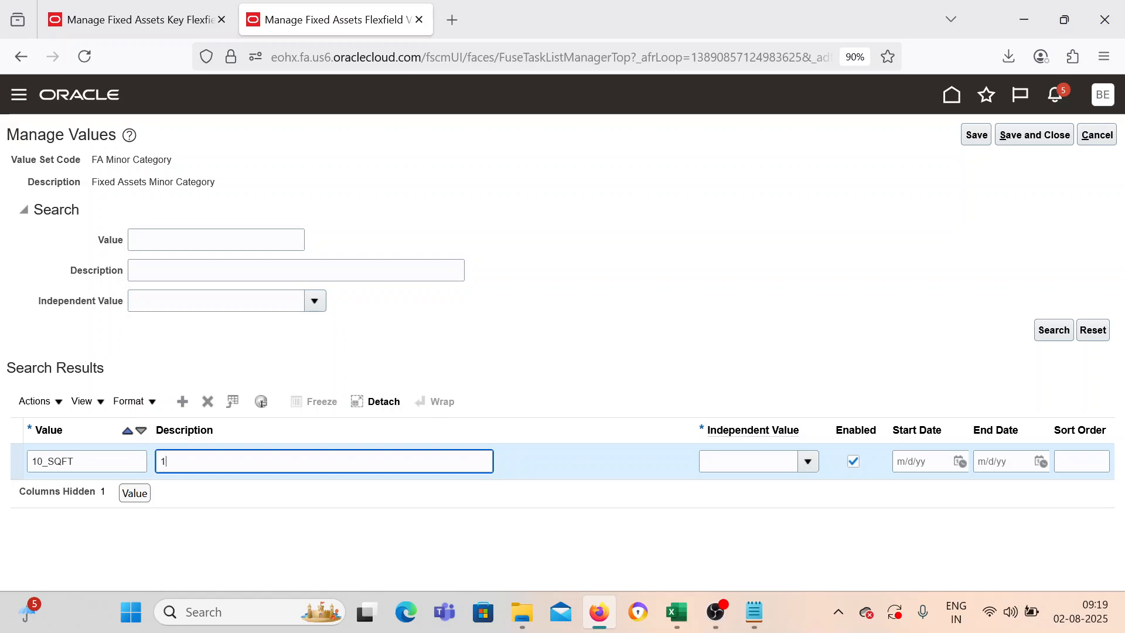
{"action": "type", "text": "0 SQRFT"}
{"action": "left_click", "coordinate": [63, 462]}
{"action": "type", "text": "R"}
{"action": "double_click", "coordinate": [145, 471]}
{"action": "key", "text": "BackSpace"}
{"action": "key", "text": "Tab"}
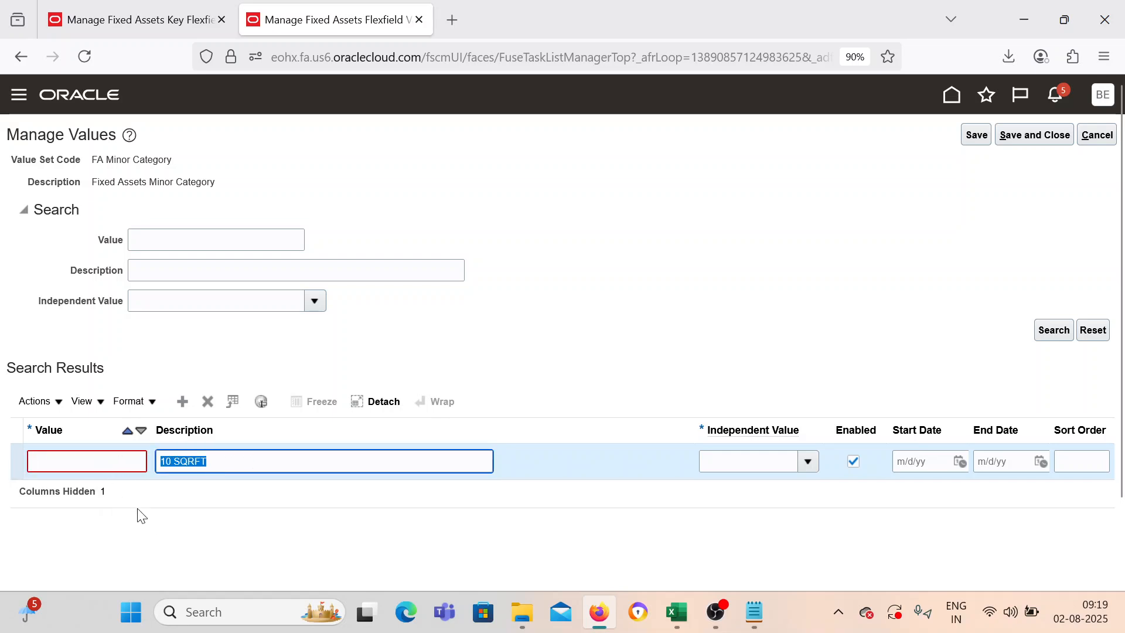
{"action": "key", "text": "BackSpace"}
Enter DELHI_LAND as the new FA Minor Category value, with the description Delhi Land.
{"action": "left_click", "coordinate": [108, 465]}
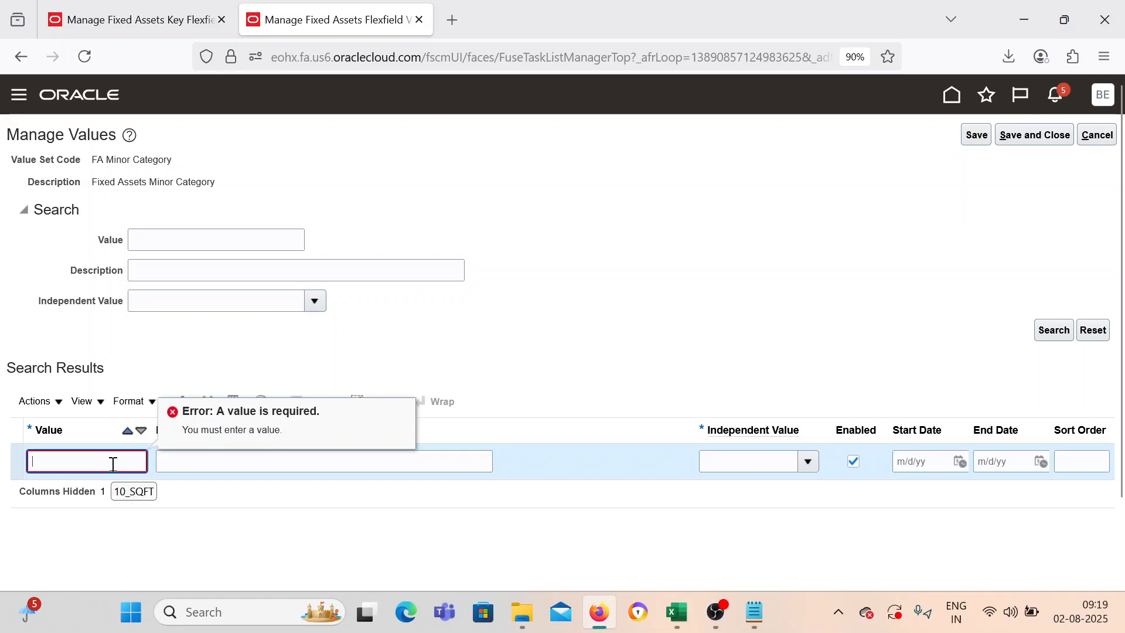
{"action": "type", "text": "Delh"}
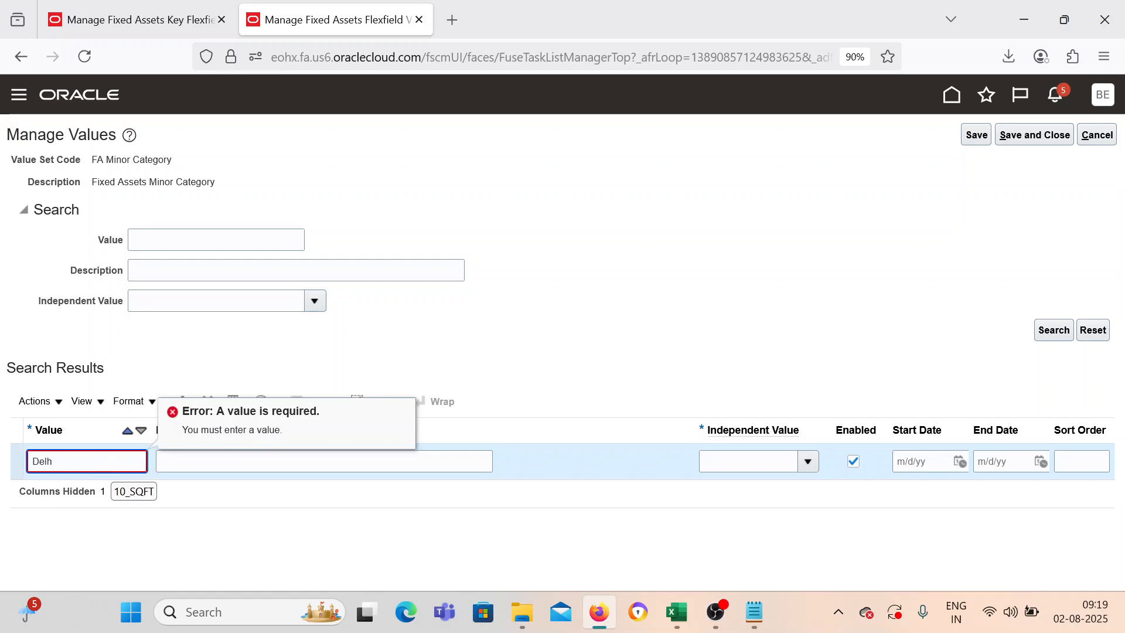
{"action": "key", "text": "BackSpace"}
{"action": "key", "text": "BackSpace"}
{"action": "key", "text": "BackSpace"}
{"action": "key", "text": "BackSpace"}
{"action": "type", "text": "ELHI_LAND"}
{"action": "key", "text": "Tab"}
{"action": "type", "text": "Delhiu"}
{"action": "key", "text": "BackSpace"}
{"action": "type", "text": "Land"}
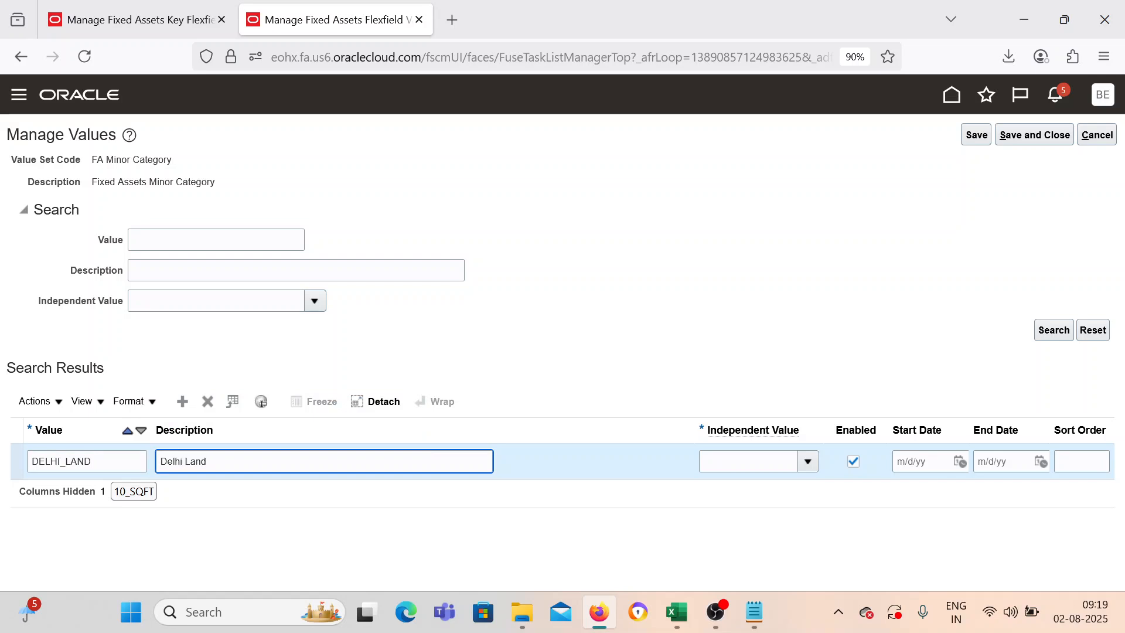
{"action": "left_click", "coordinate": [644, 283]}
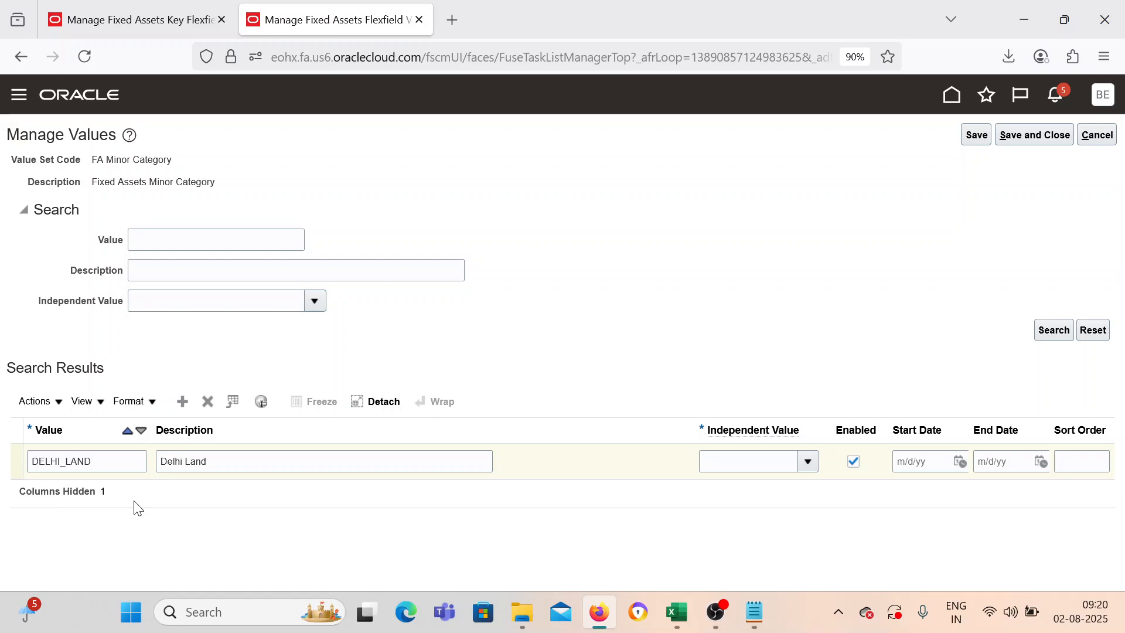
Assign BEL_LAND as the independent value of DELHI_LAND, and save and close the values page.
{"action": "left_click", "coordinate": [759, 464]}
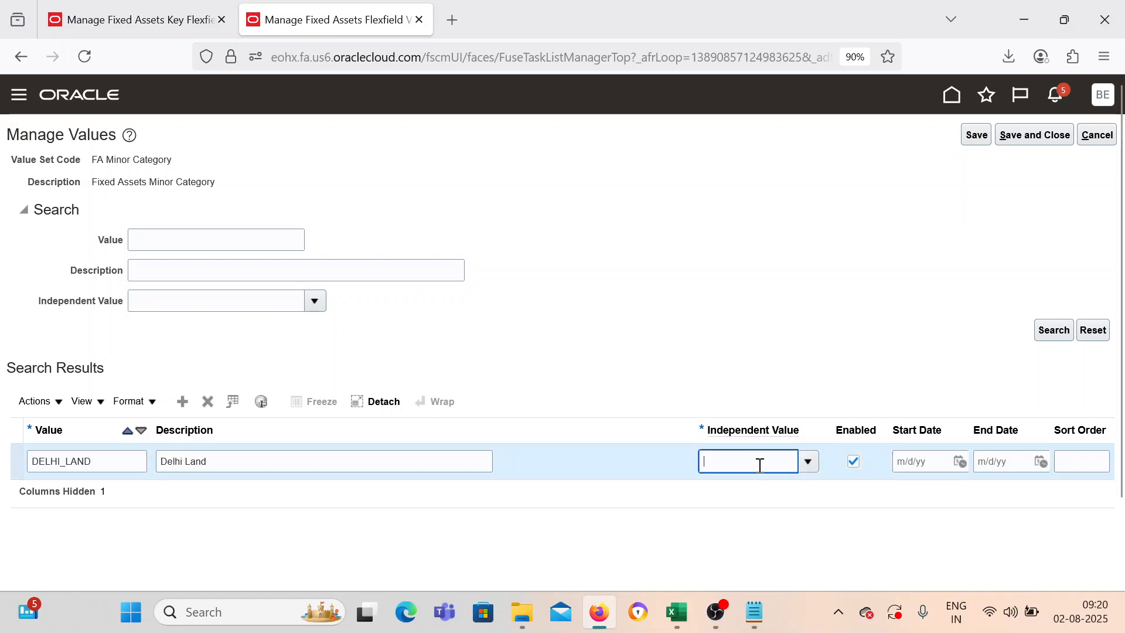
{"action": "left_click", "coordinate": [808, 461]}
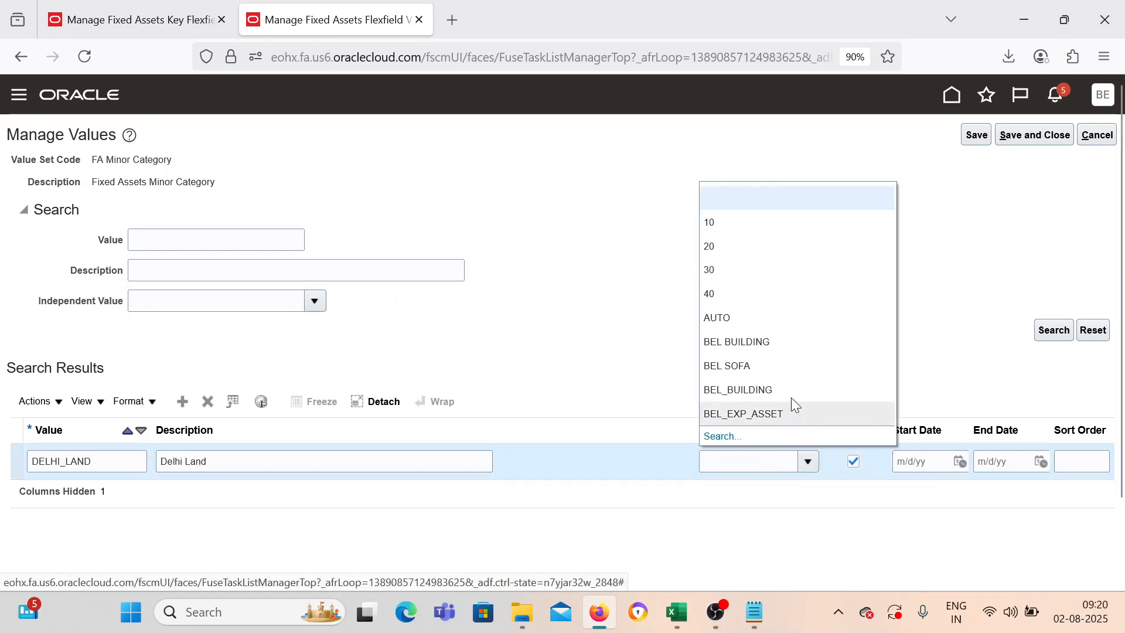
{"action": "scroll", "coordinate": [786, 340], "scroll_direction": "down", "scroll_amount": 2}
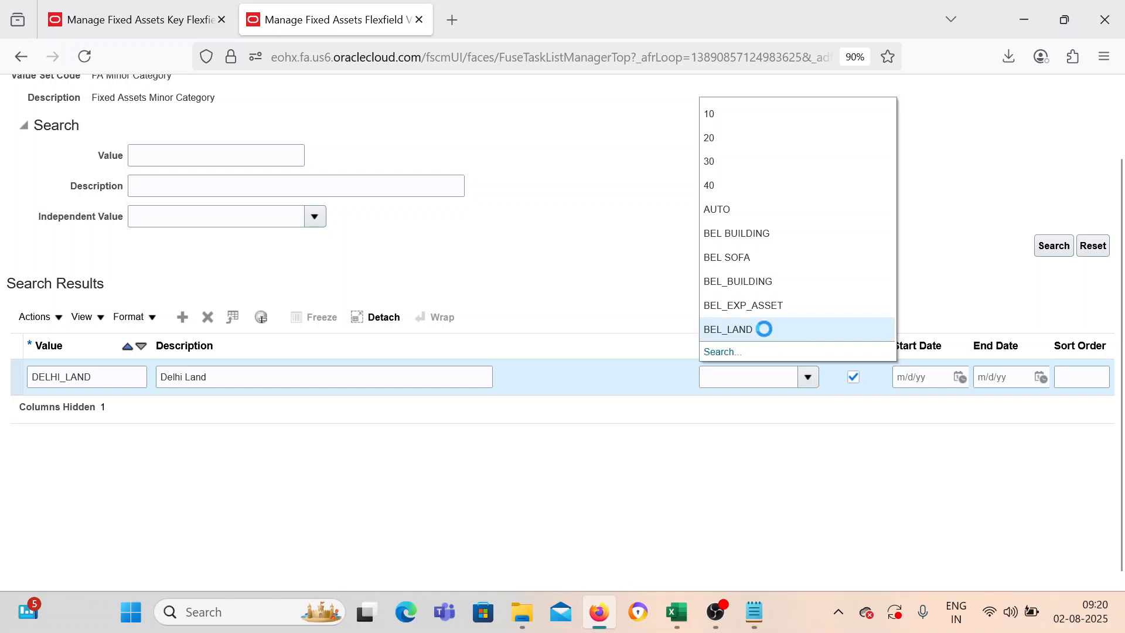
{"action": "left_click", "coordinate": [784, 334]}
{"action": "scroll", "coordinate": [433, 468], "scroll_direction": "up", "scroll_amount": 2}
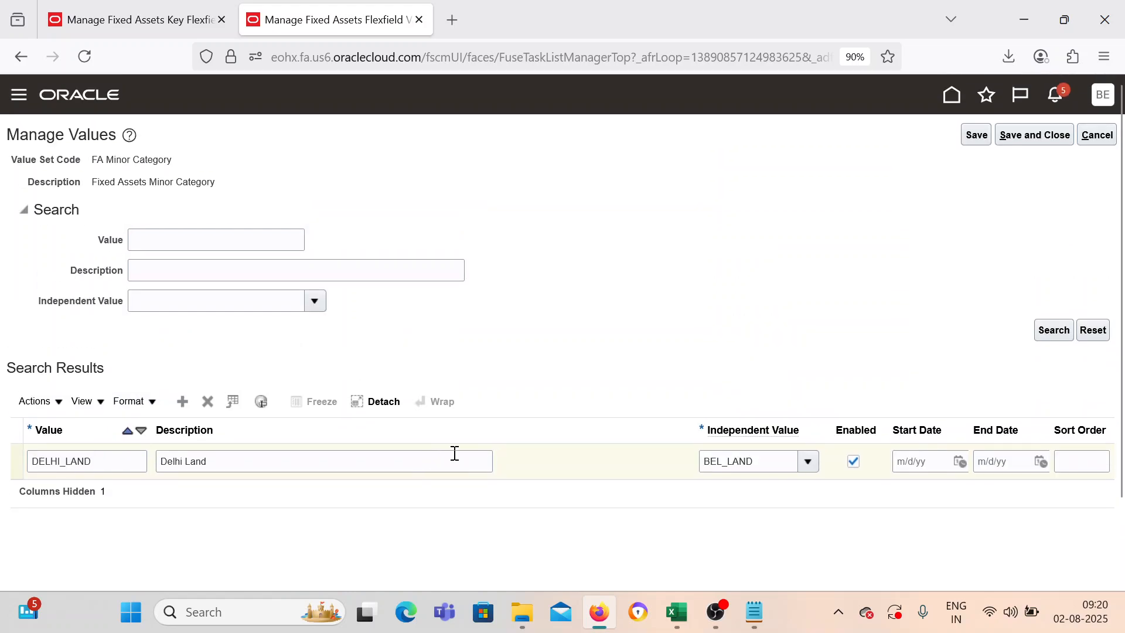
{"action": "left_click", "coordinate": [1035, 135]}
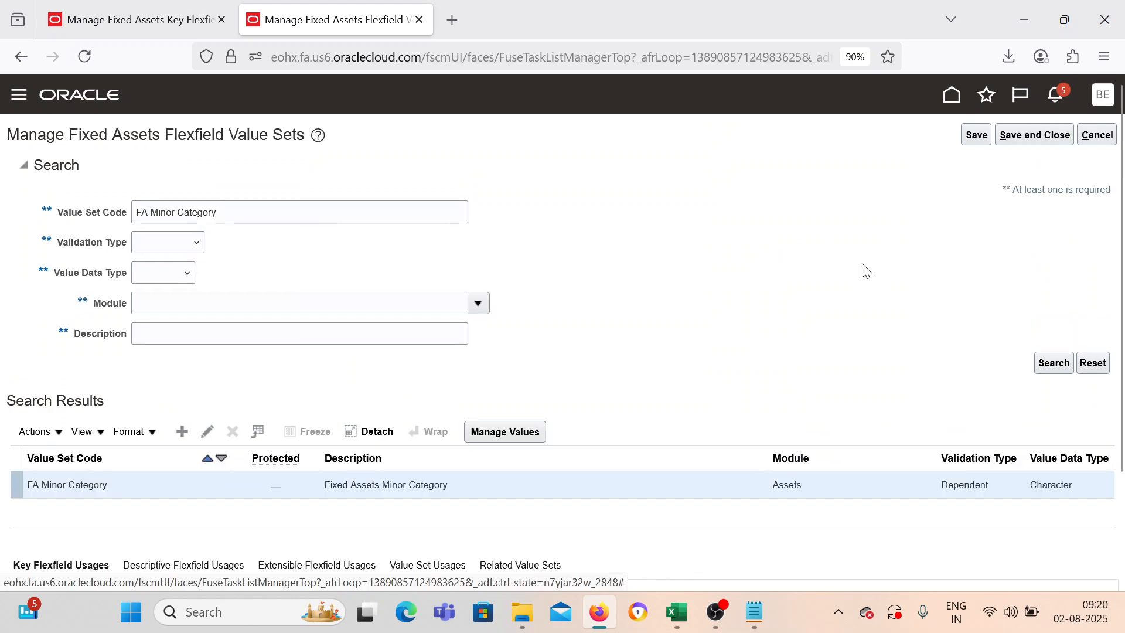
Save and close the flexfield value sets task and the Minor Category segment of CATEGORY_FLEXFIELD.
{"action": "left_click", "coordinate": [1006, 134]}
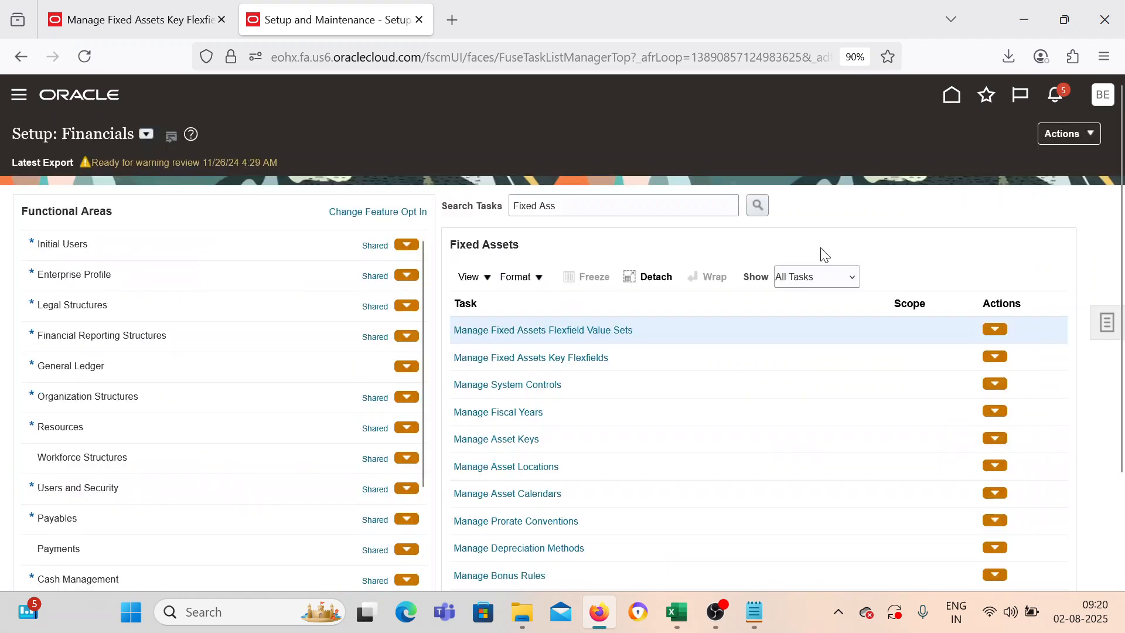
{"action": "left_click", "coordinate": [107, 23]}
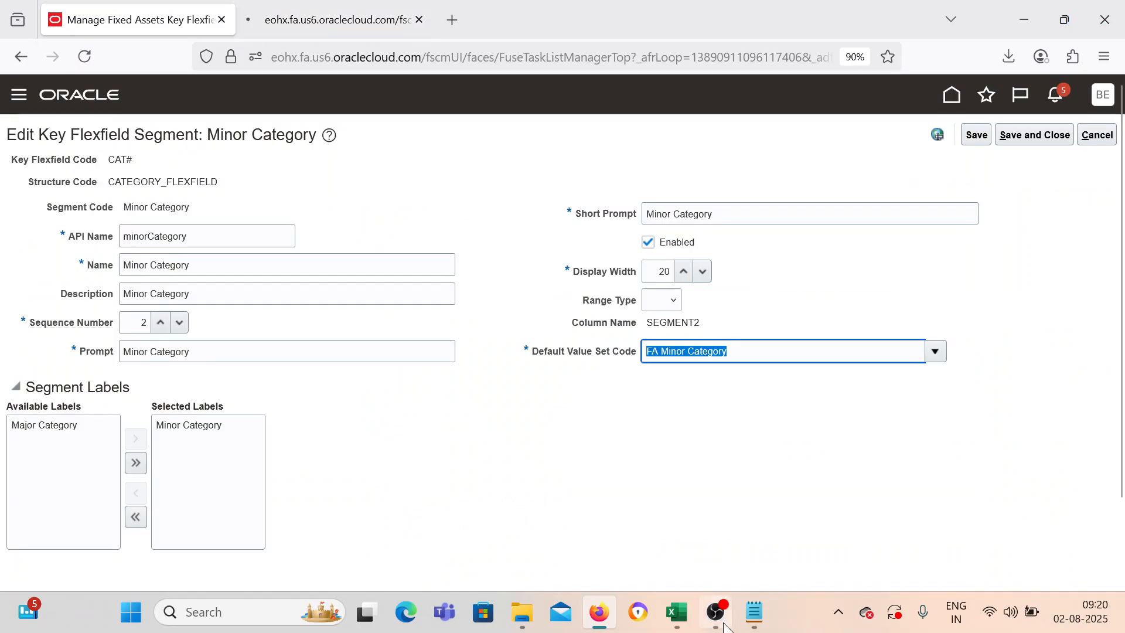
{"action": "left_click", "coordinate": [1041, 136]}
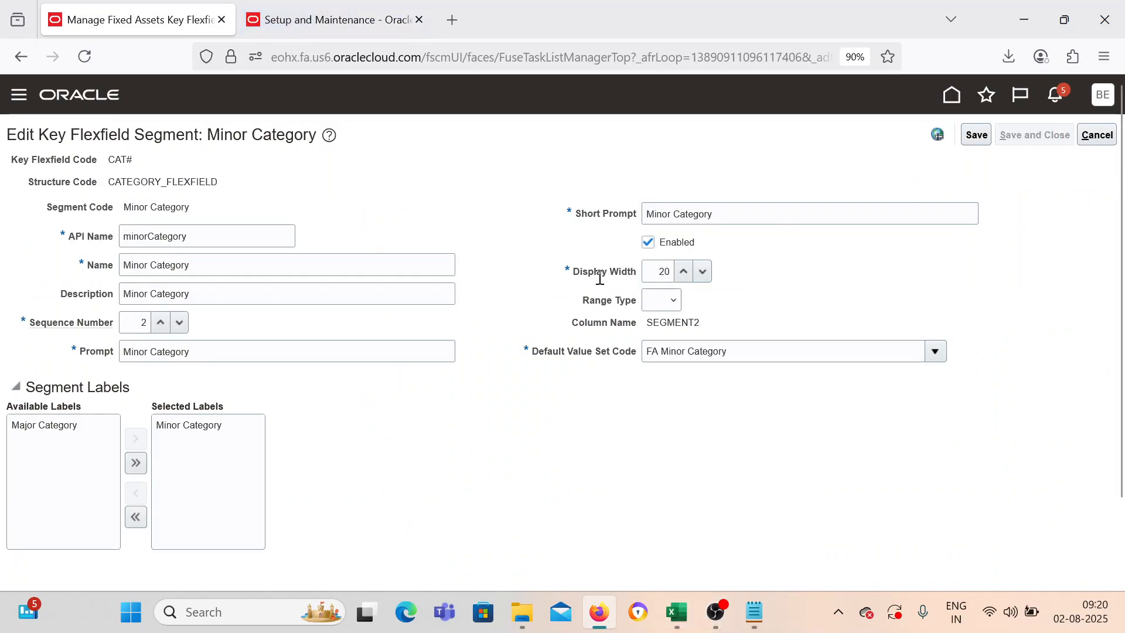
Return to the Financials setup page and search the setup tasks for "Manage Asset Ca".
{"action": "left_click", "coordinate": [346, 22]}
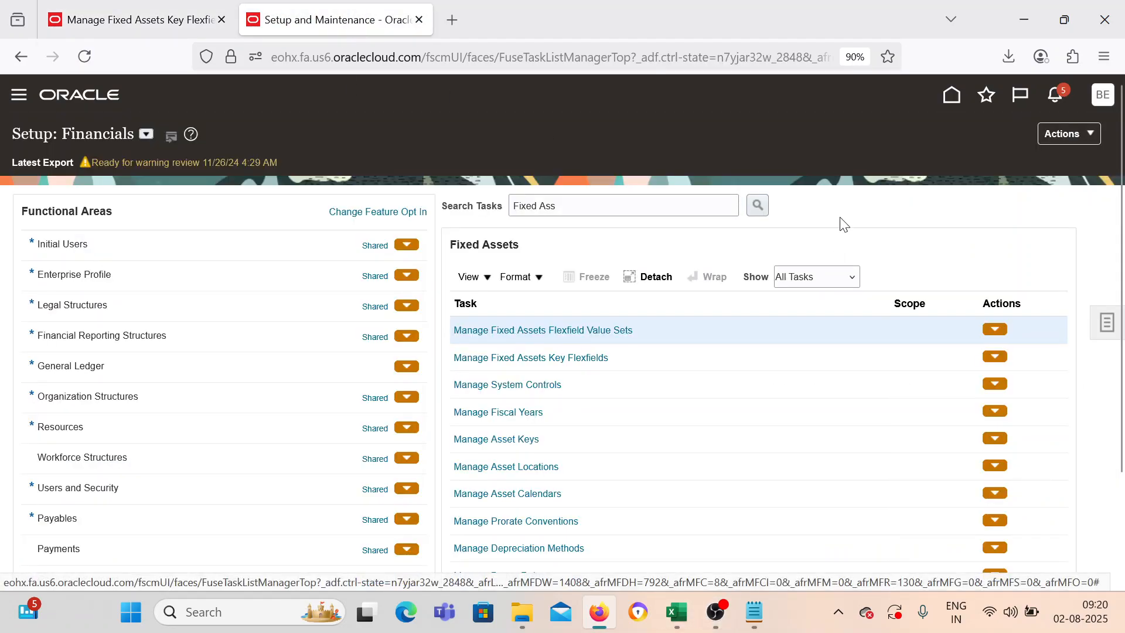
{"action": "left_click", "coordinate": [586, 206]}
{"action": "left_click_drag", "start_coordinate": [586, 205], "coordinate": [482, 209]}
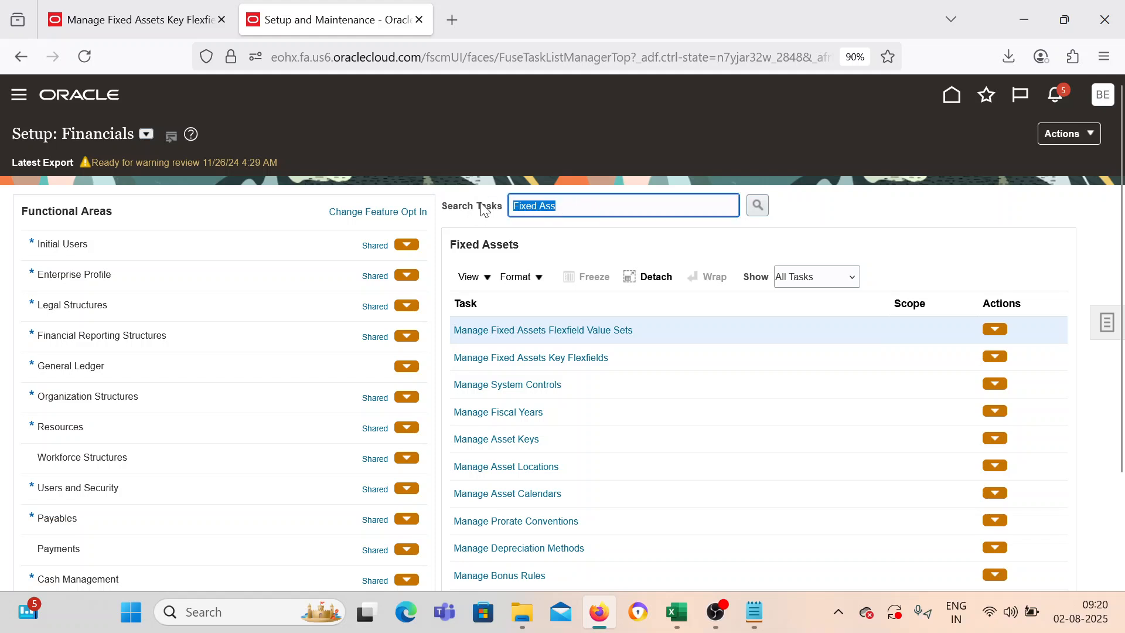
{"action": "type", "text": "Manage Asse"}
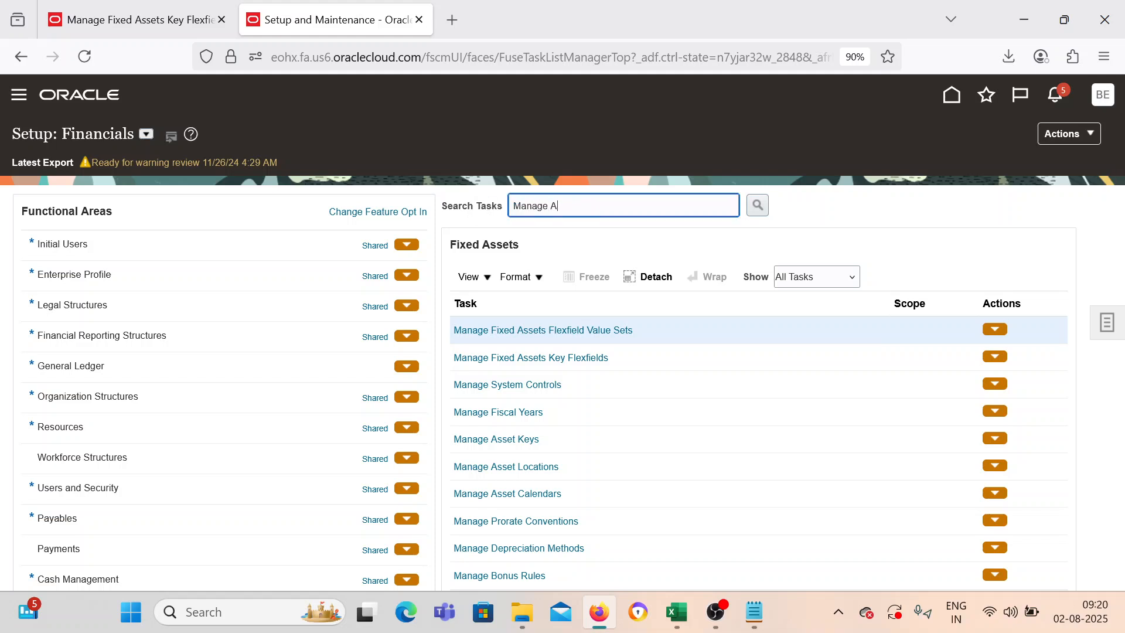
{"action": "type", "text": "t Ca"}
{"action": "key", "text": "Return"}
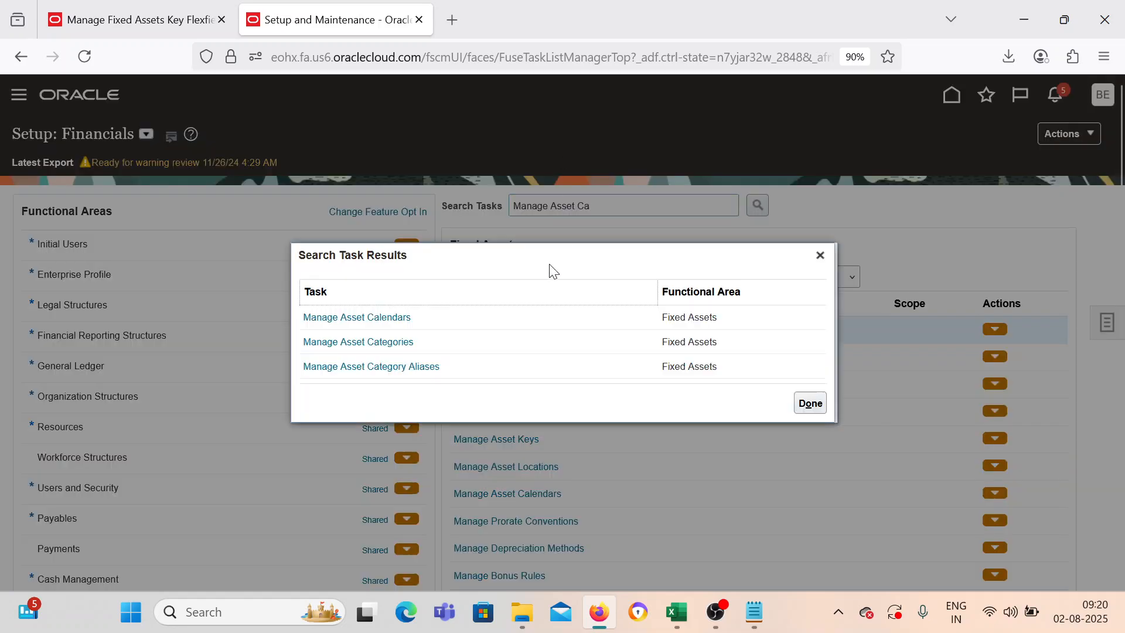
Open the Manage Asset Categories task from the search results and start creating a new category.
{"action": "left_click", "coordinate": [364, 343]}
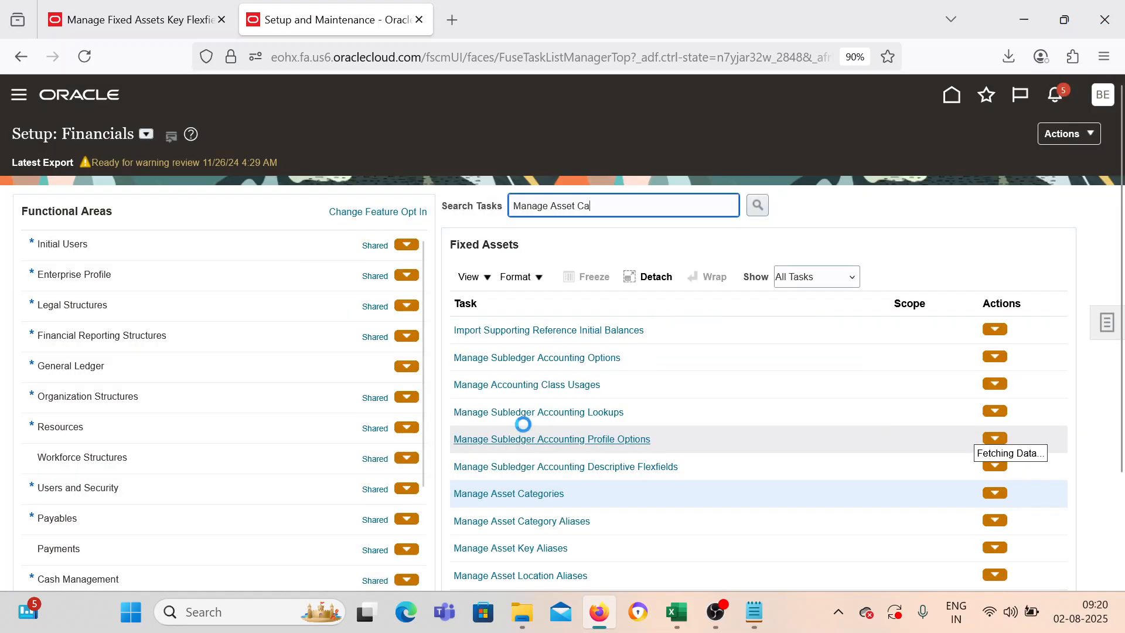
{"action": "left_click", "coordinate": [521, 494]}
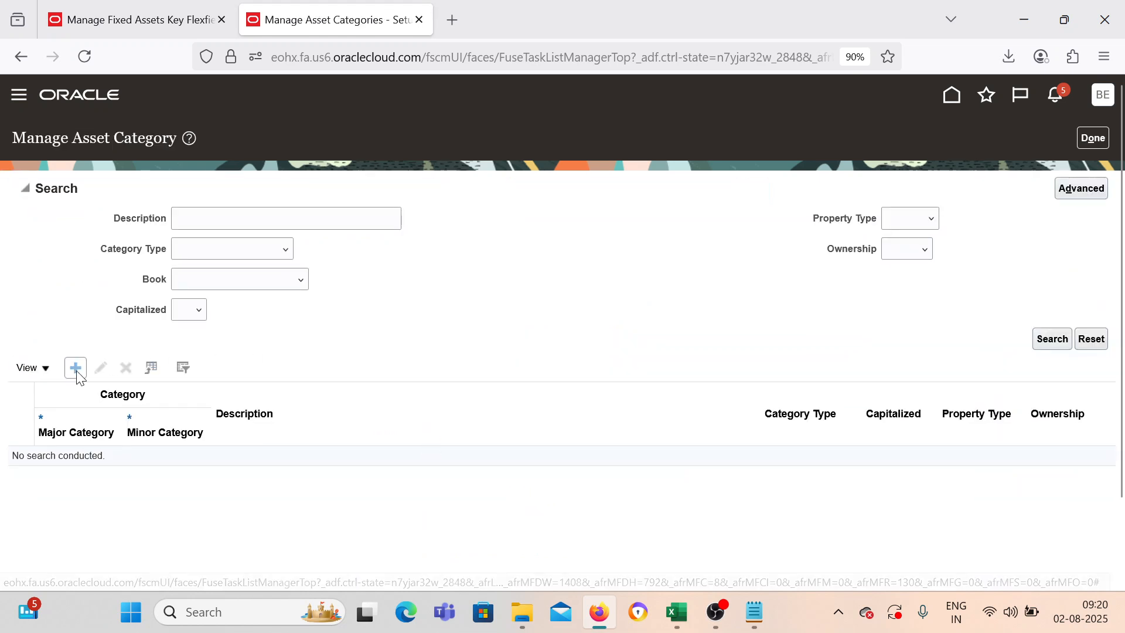
{"action": "left_click", "coordinate": [77, 373]}
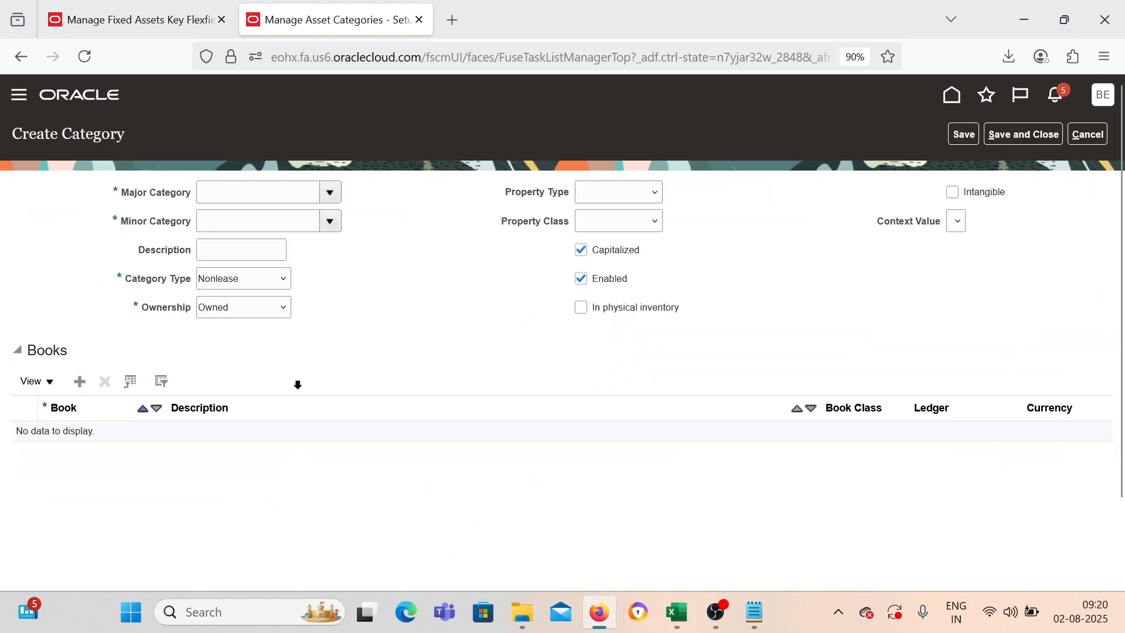
Set the new category's Major Category to BEL_LAND and its Minor Category to DELHI_LAND.
{"action": "left_click", "coordinate": [332, 193]}
{"action": "scroll", "coordinate": [271, 296], "scroll_direction": "down", "scroll_amount": 3}
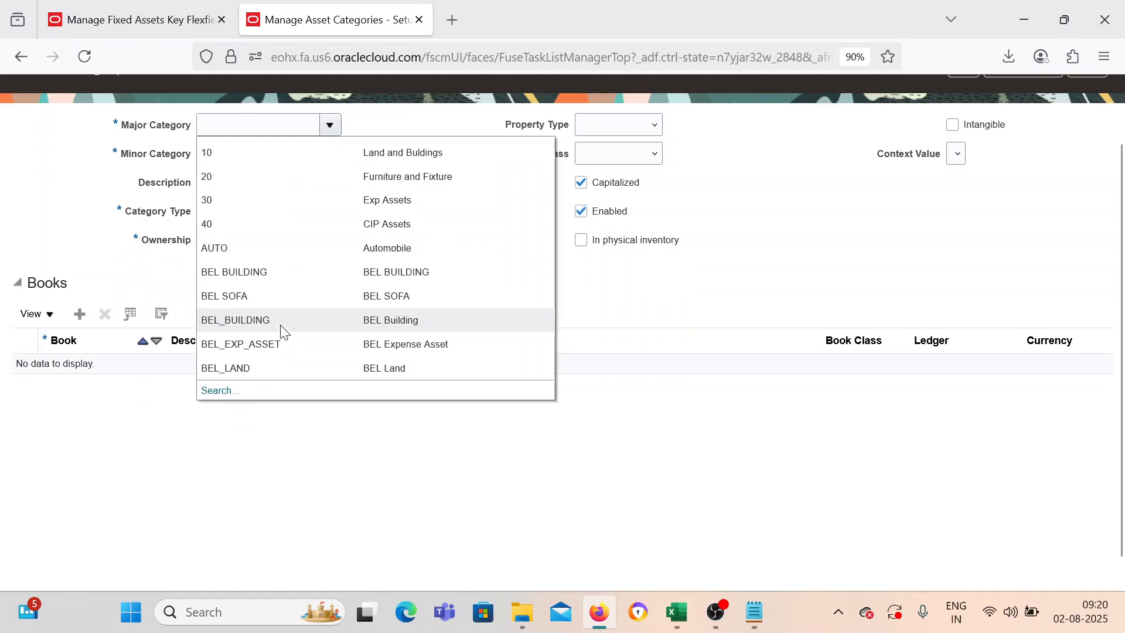
{"action": "left_click", "coordinate": [272, 352]}
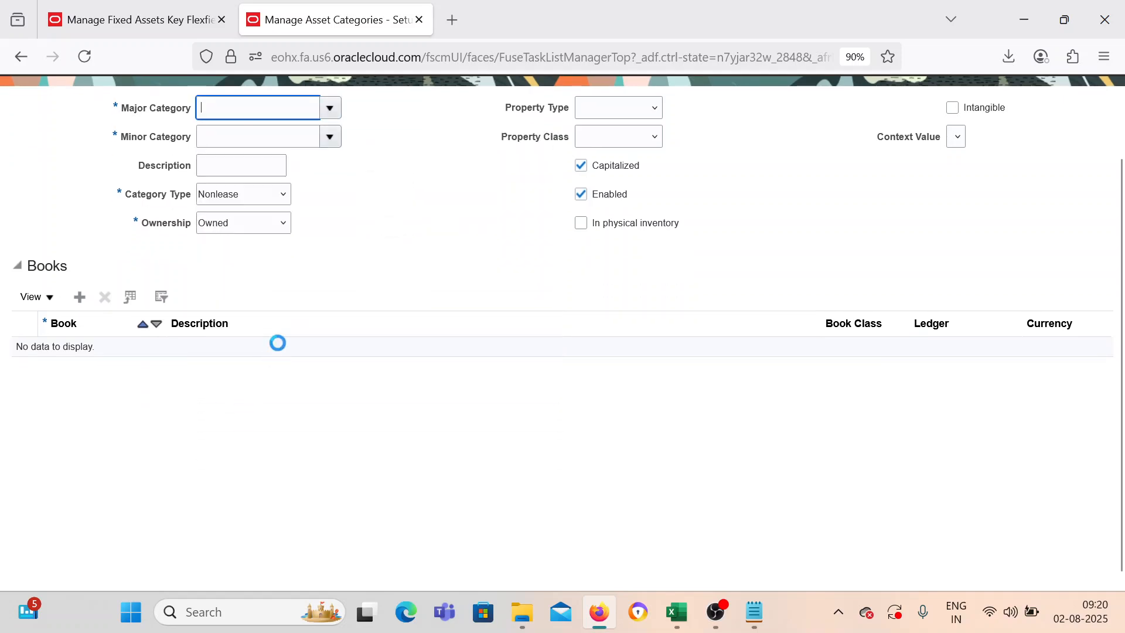
{"action": "left_click", "coordinate": [331, 138]}
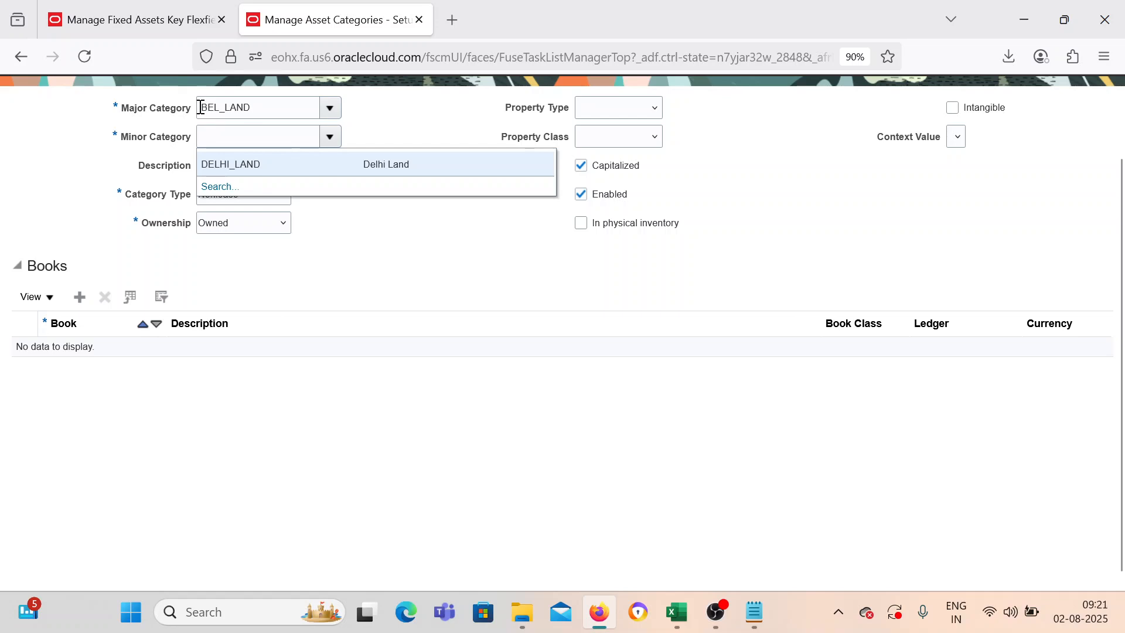
{"action": "left_click", "coordinate": [304, 169]}
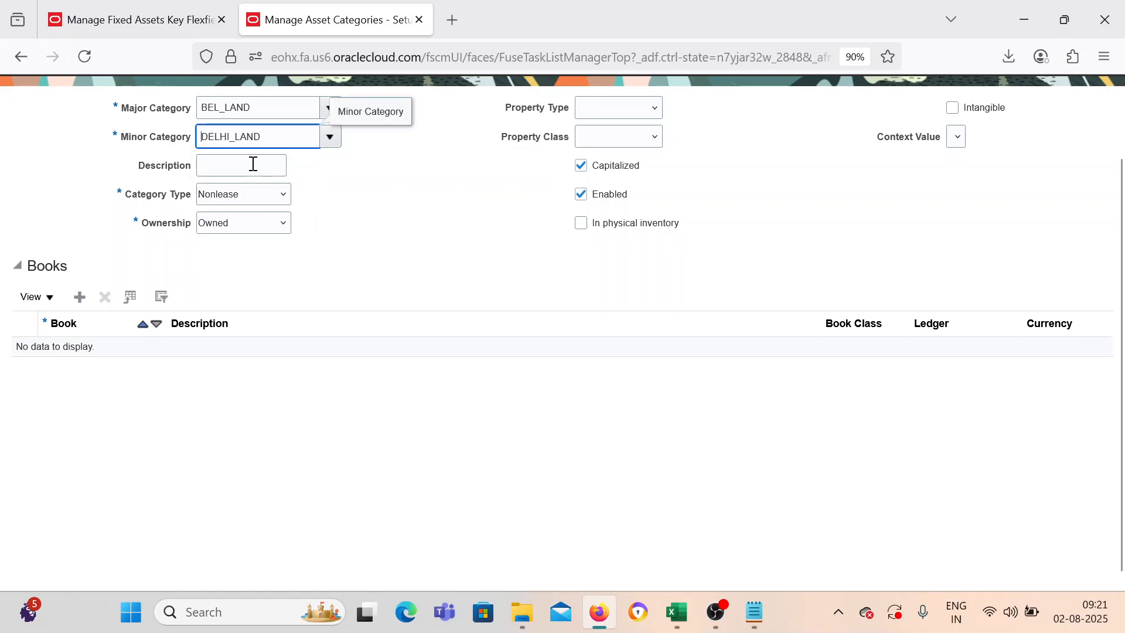
{"action": "left_click", "coordinate": [352, 258]}
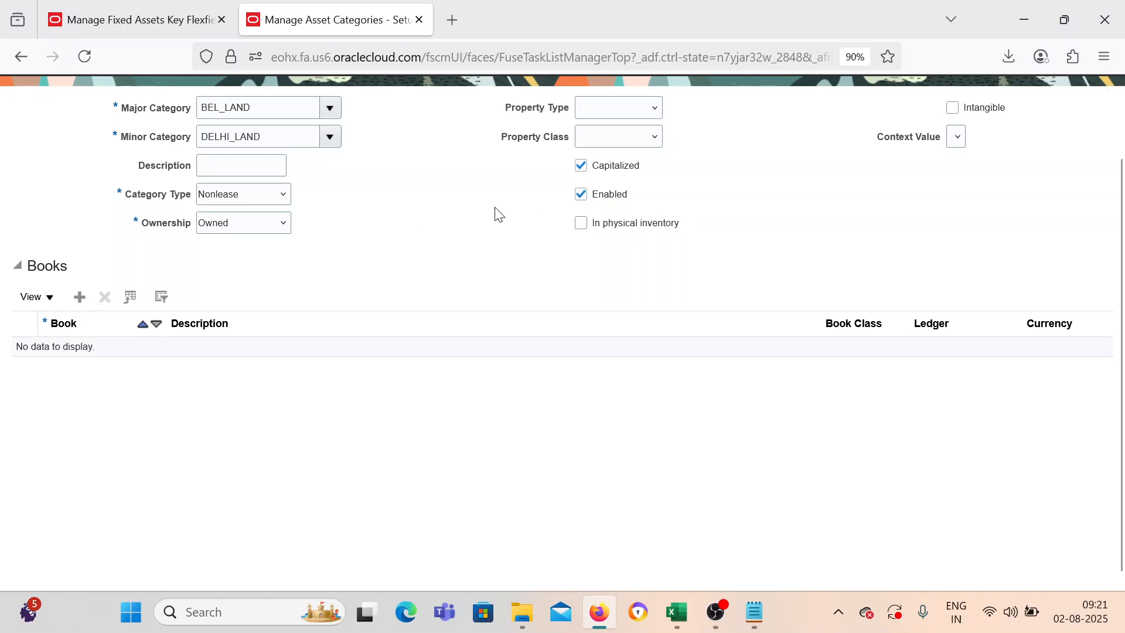
Examine the category's Category Type, Ownership, Property Type and Property Class choices, keeping Nonlease and Owned selected.
{"action": "left_click", "coordinate": [237, 201]}
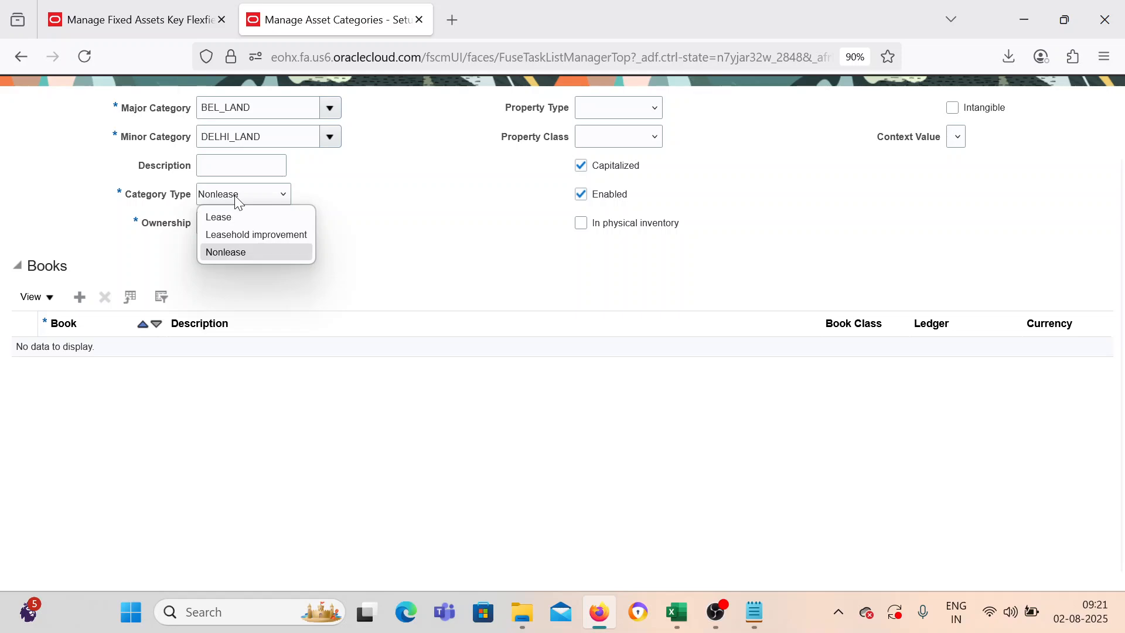
{"action": "left_click", "coordinate": [239, 201]}
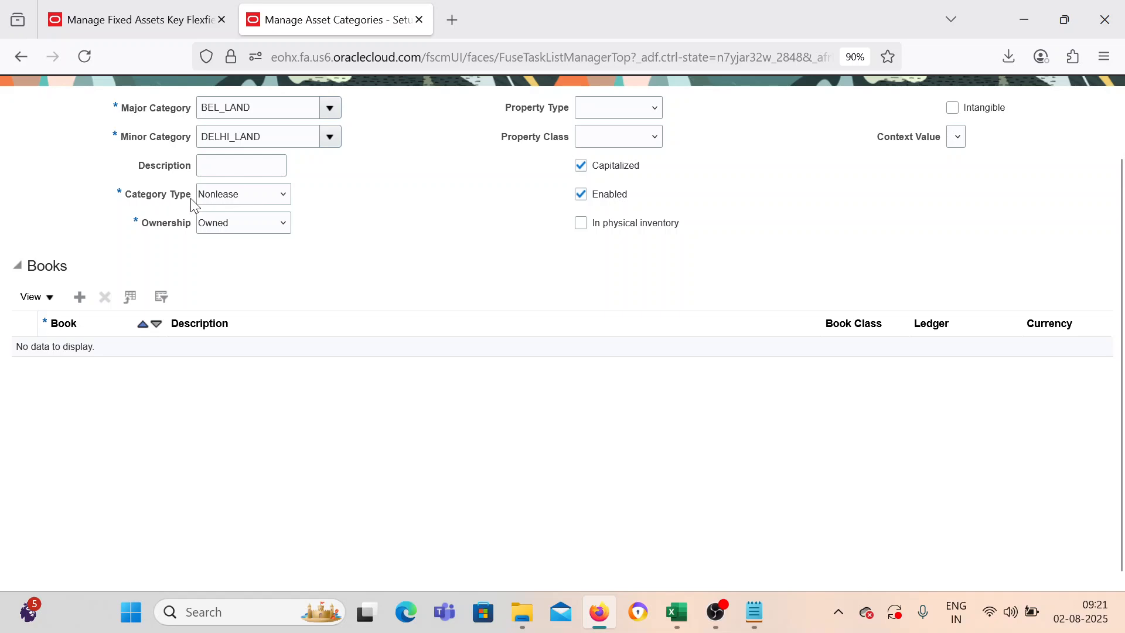
{"action": "left_click", "coordinate": [255, 227]}
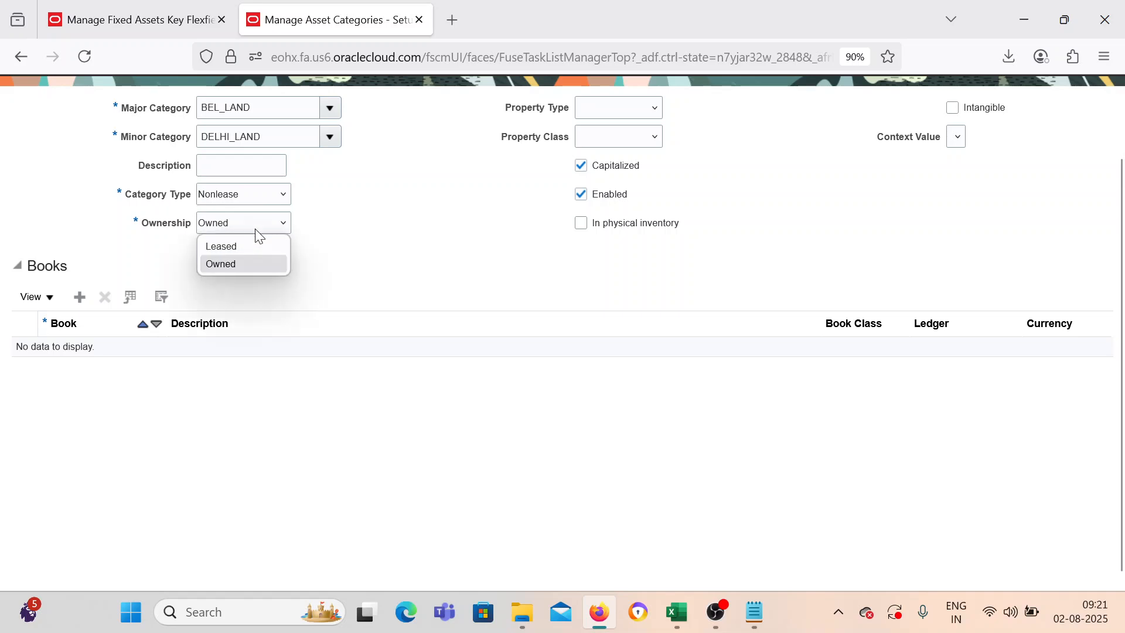
{"action": "left_click", "coordinate": [247, 265]}
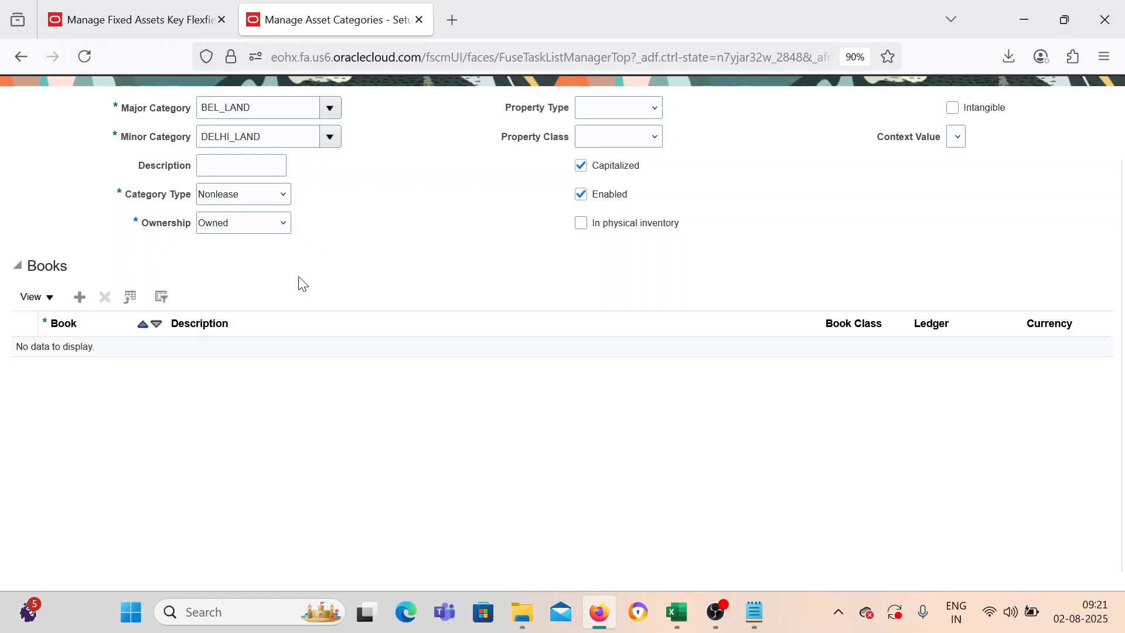
{"action": "left_click", "coordinate": [598, 111]}
{"action": "left_click", "coordinate": [596, 104]}
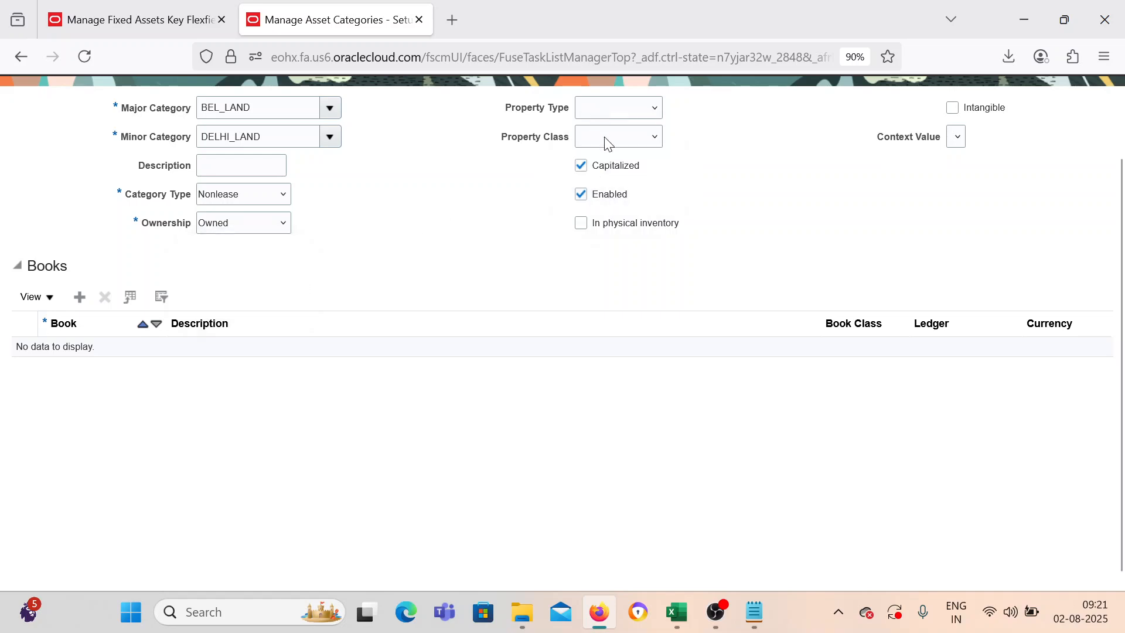
{"action": "left_click", "coordinate": [604, 136]}
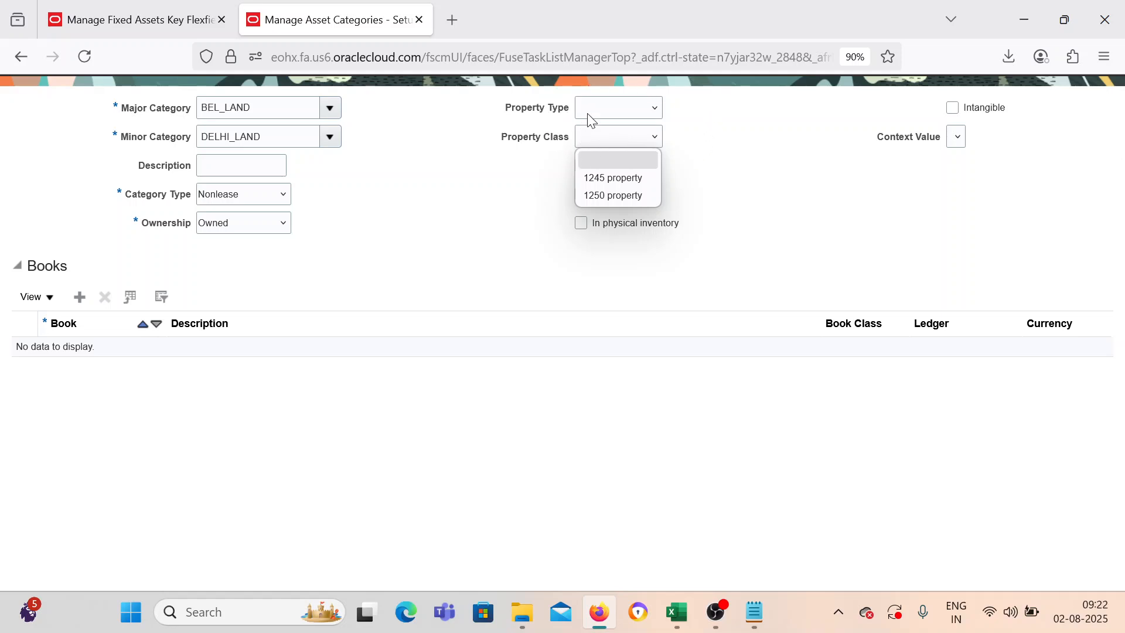
{"action": "left_click", "coordinate": [686, 149]}
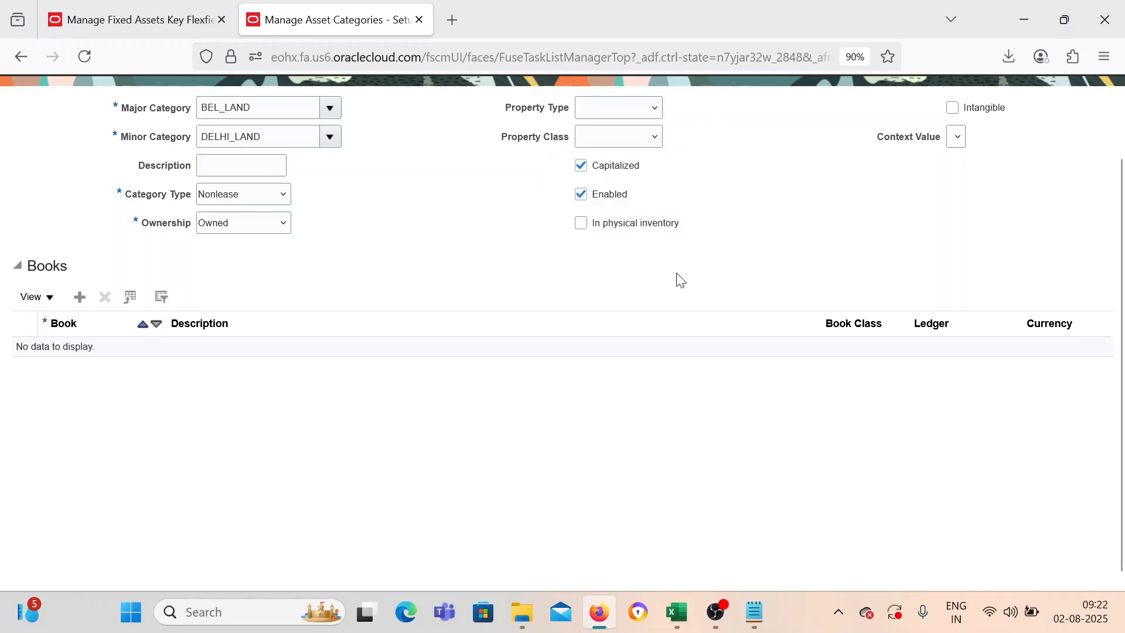
{"action": "scroll", "coordinate": [664, 269], "scroll_direction": "up", "scroll_amount": 2}
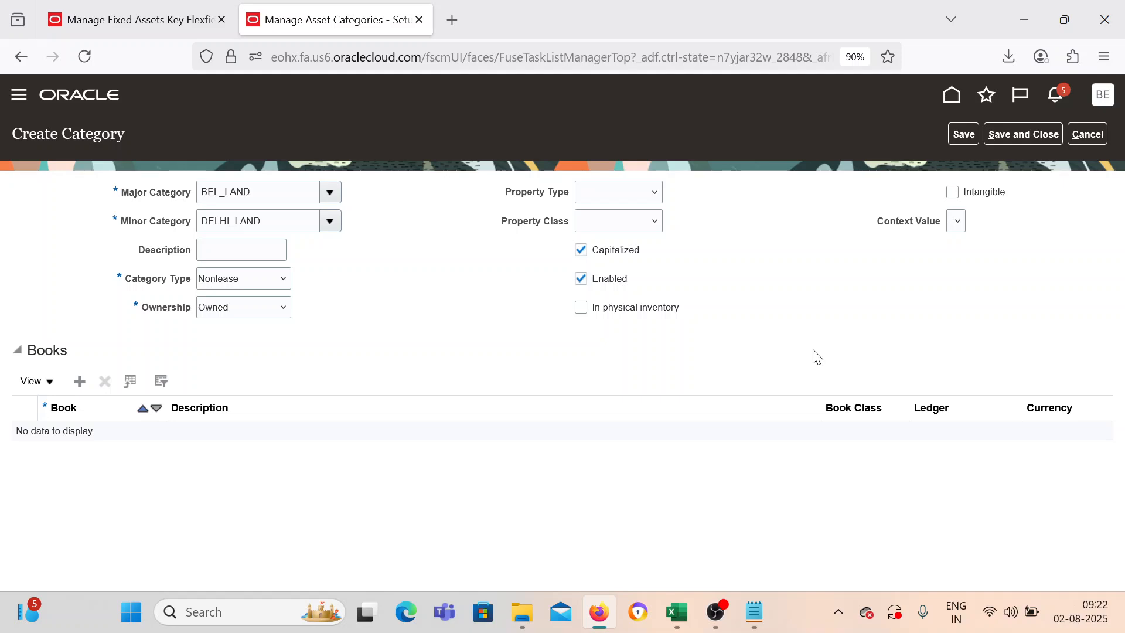
{"action": "scroll", "coordinate": [758, 348], "scroll_direction": "down", "scroll_amount": 1}
{"action": "scroll", "coordinate": [759, 348], "scroll_direction": "up", "scroll_amount": 1}
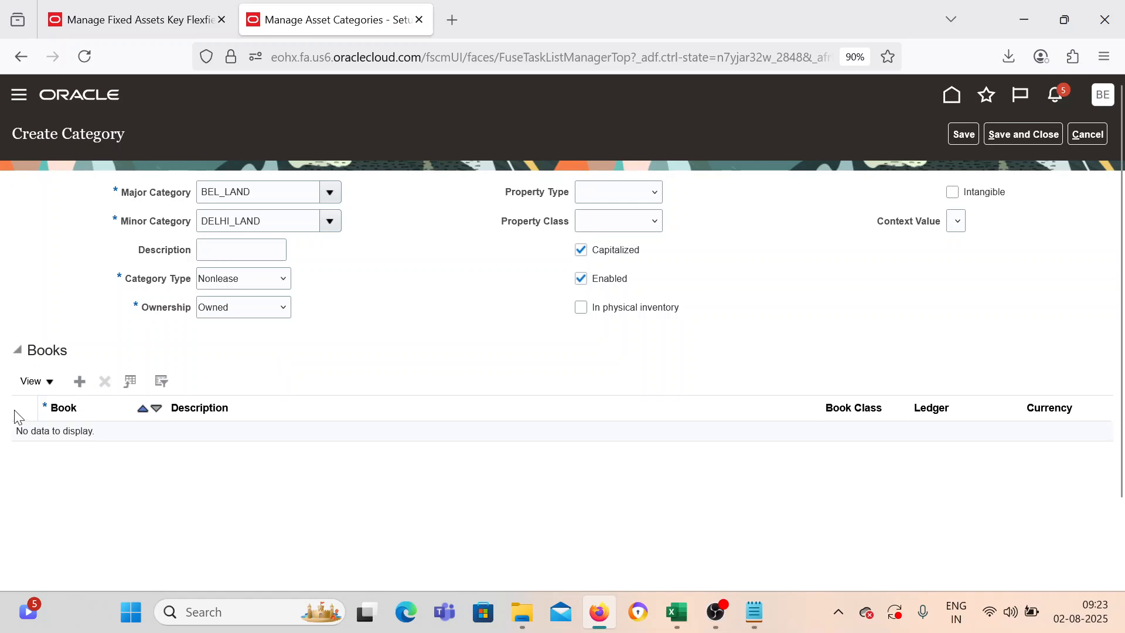
Add BEL CORP BOOK to the category's books and display the accounts in its accounting rules.
{"action": "left_click", "coordinate": [80, 382]}
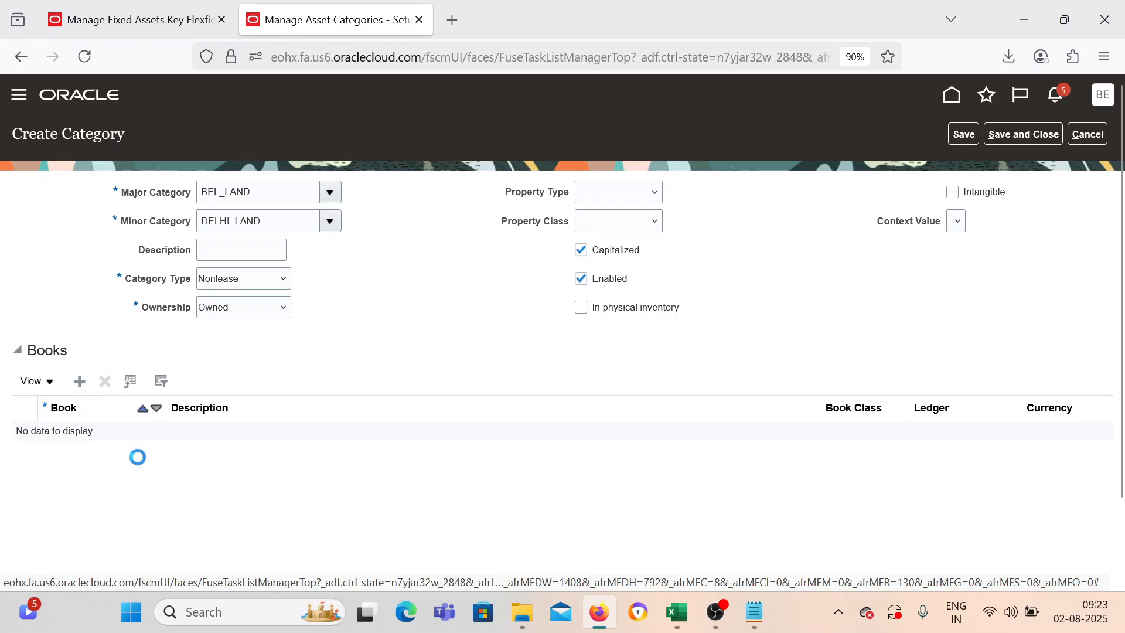
{"action": "left_click", "coordinate": [123, 439]}
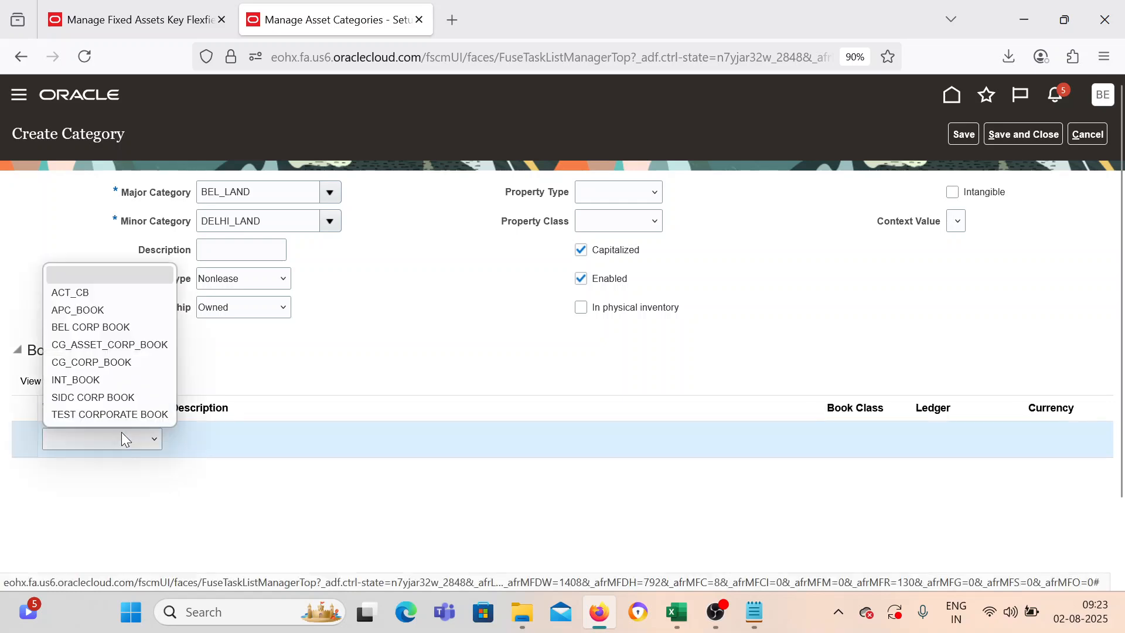
{"action": "left_click", "coordinate": [119, 328]}
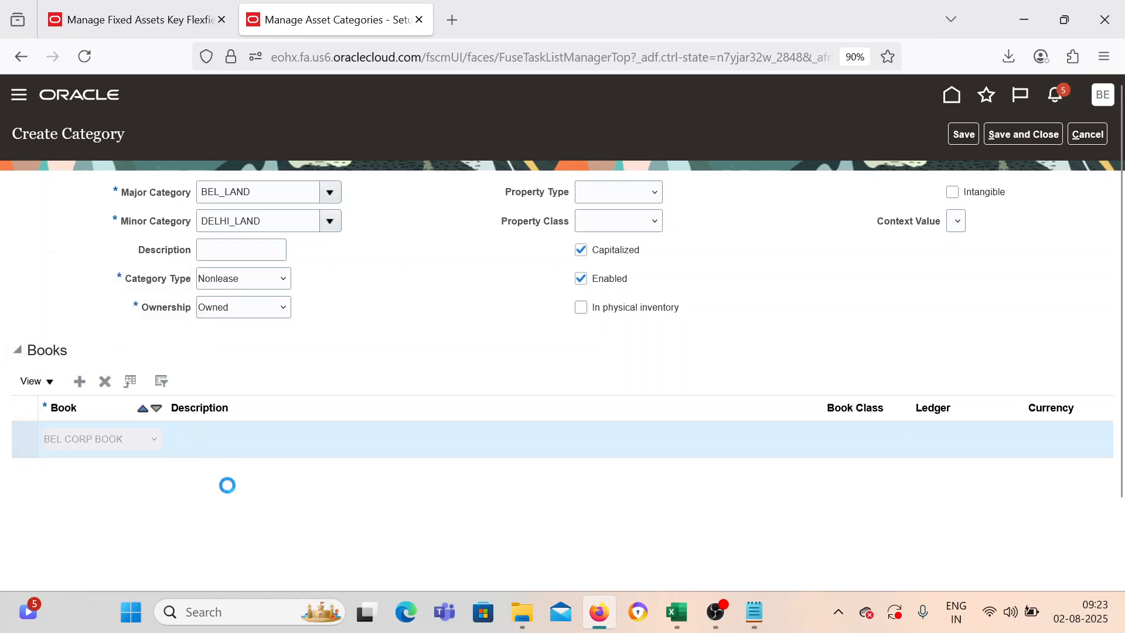
{"action": "scroll", "coordinate": [231, 485], "scroll_direction": "down", "scroll_amount": 2}
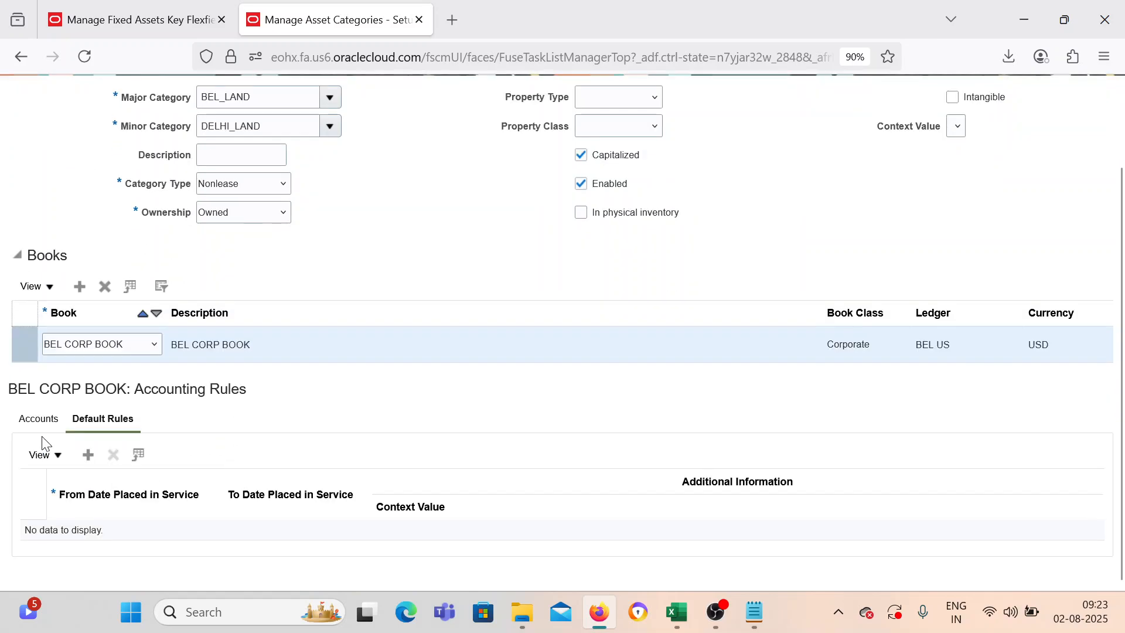
{"action": "scroll", "coordinate": [427, 463], "scroll_direction": "down", "scroll_amount": 1}
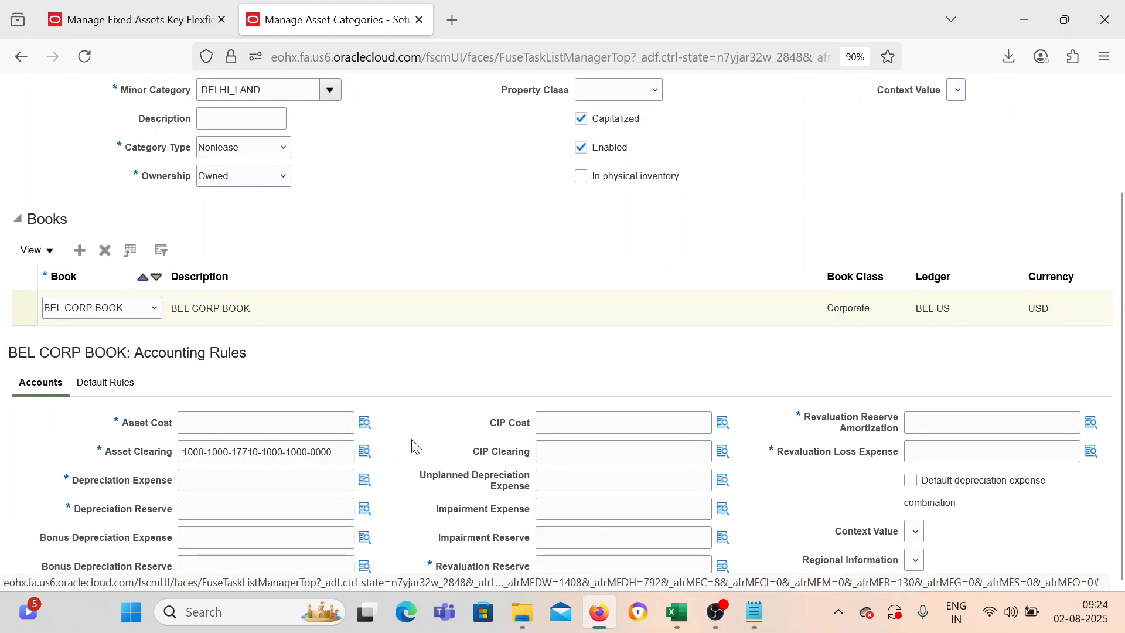
{"action": "left_click", "coordinate": [309, 452]}
{"action": "triple_click", "coordinate": [309, 451]}
{"action": "triple_click", "coordinate": [309, 452]}
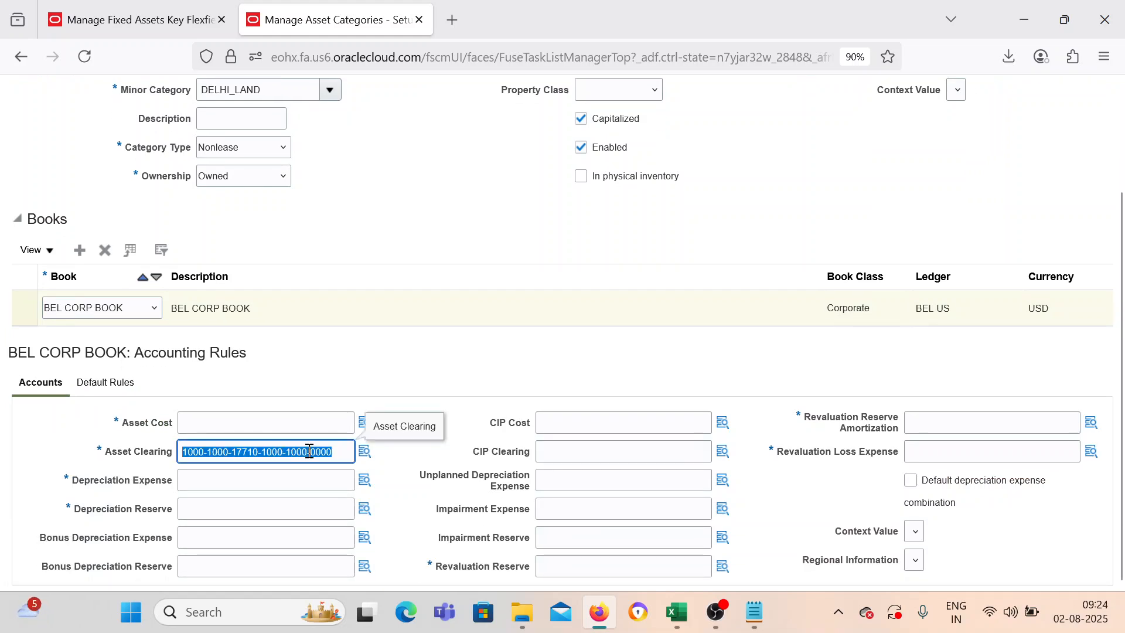
{"action": "key", "text": "ctrl+c"}
{"action": "left_click", "coordinate": [281, 419]}
{"action": "key", "text": "ctrl+v"}
Change the Account segment of the Asset Cost combination to 17400 Buildings and accept it.
{"action": "left_click", "coordinate": [365, 423]}
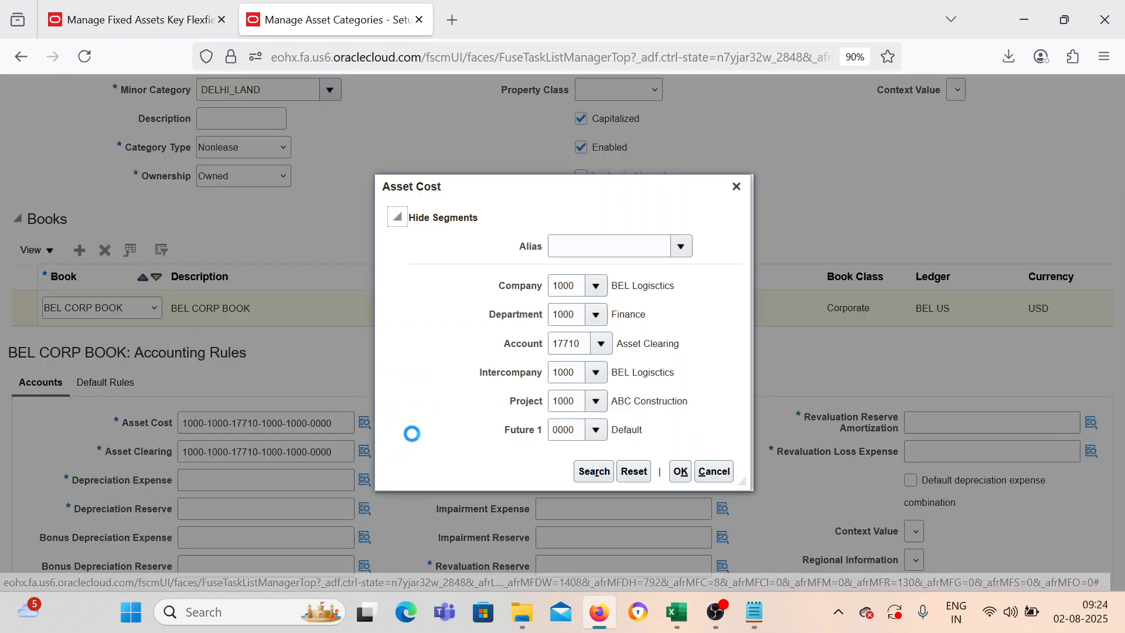
{"action": "left_click", "coordinate": [600, 347]}
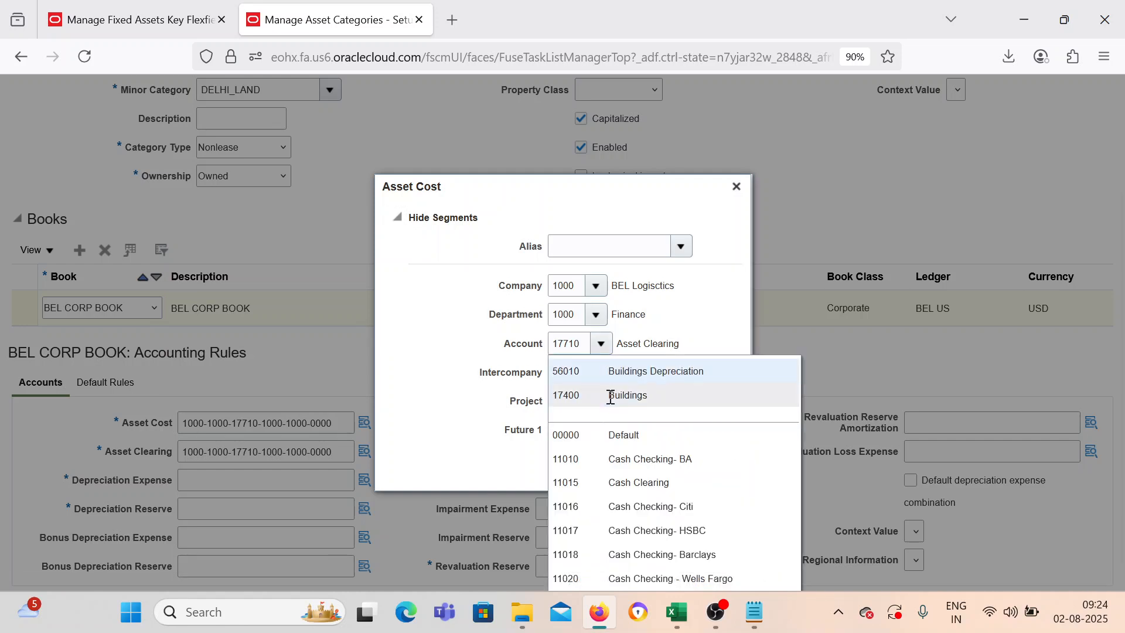
{"action": "left_click", "coordinate": [610, 397]}
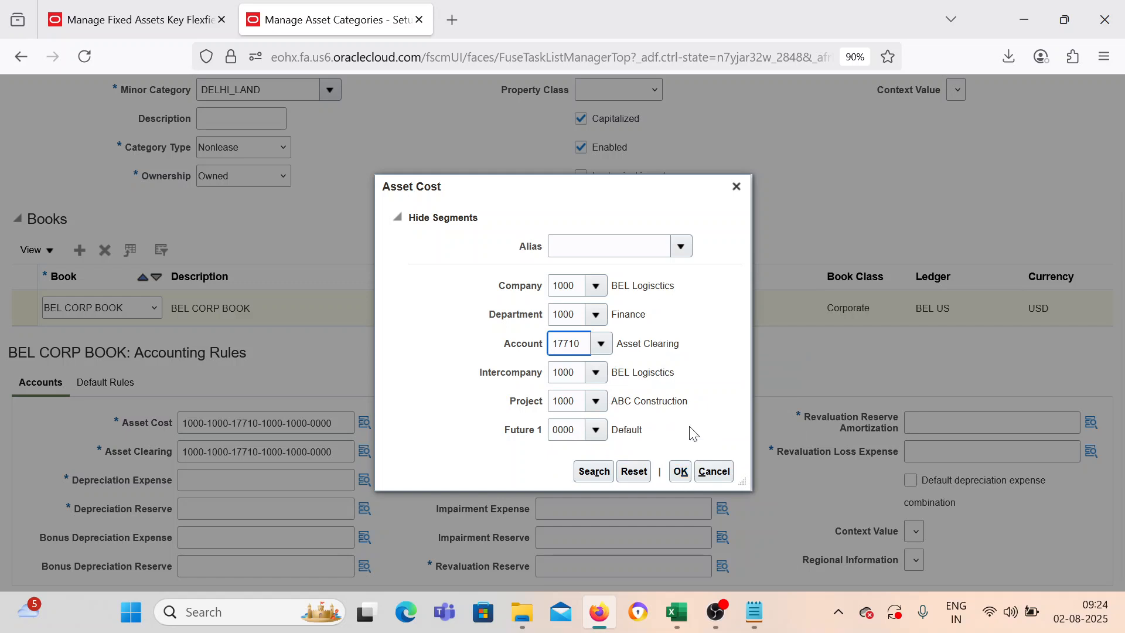
{"action": "left_click", "coordinate": [601, 344]}
{"action": "left_click", "coordinate": [641, 393]}
{"action": "left_click", "coordinate": [680, 473]}
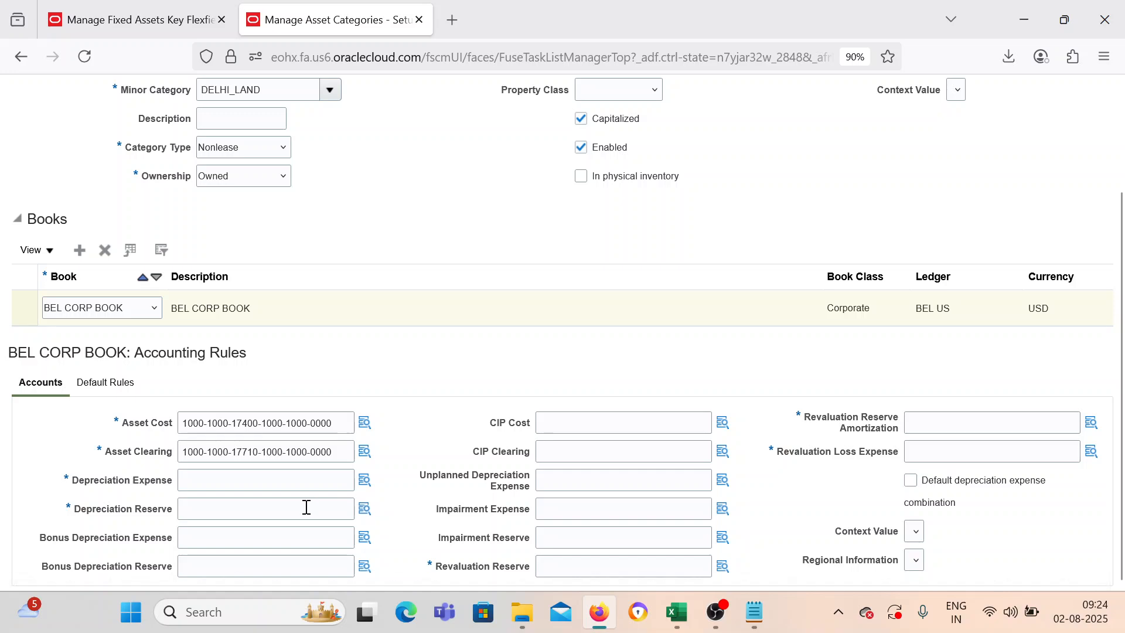
Fill the Depreciation Expense segments from the alias BEL Test, replace the Account segment with 56010 from the Notepad note, and accept the combination.
{"action": "left_click", "coordinate": [364, 480]}
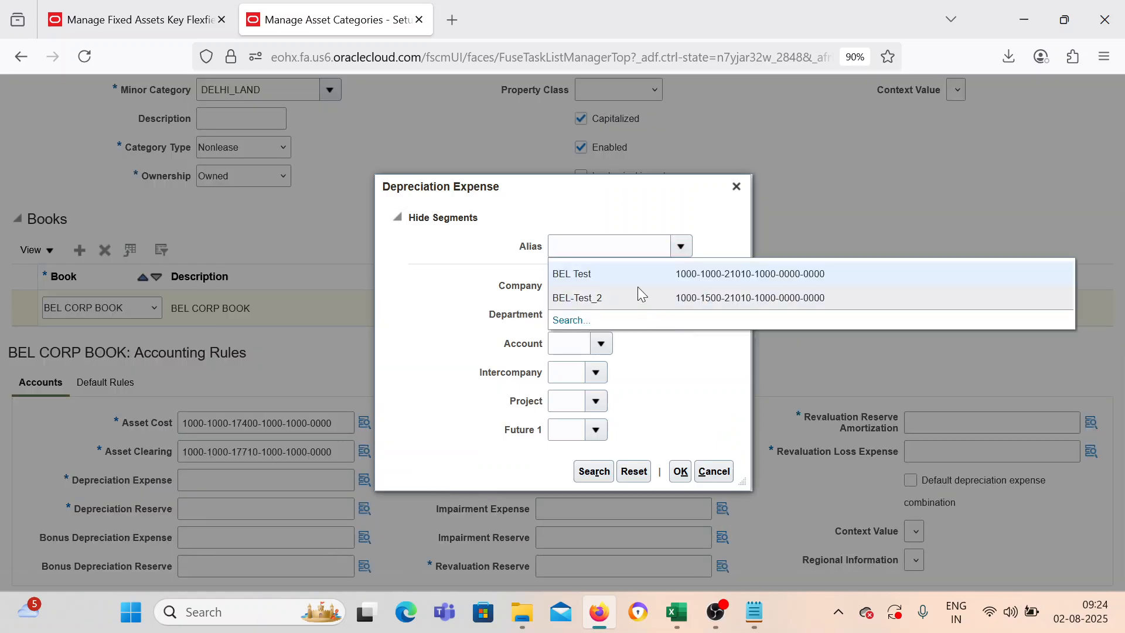
{"action": "left_click", "coordinate": [638, 275]}
{"action": "left_click", "coordinate": [754, 613]}
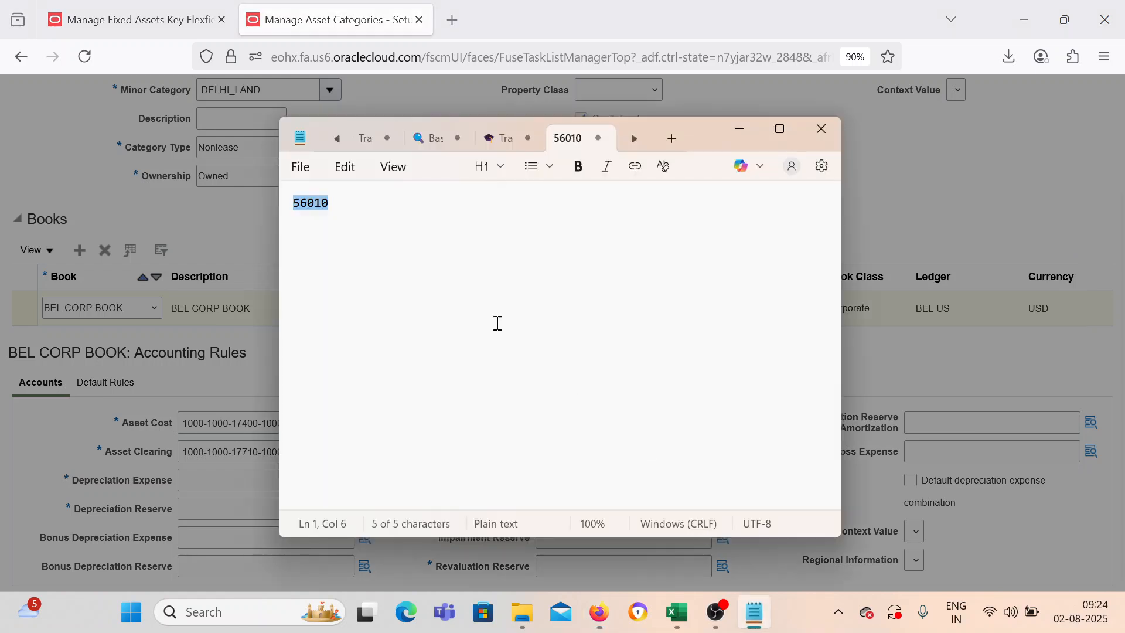
{"action": "left_click", "coordinate": [740, 129]}
{"action": "left_click", "coordinate": [577, 338]}
{"action": "key", "text": "ctrl+a"}
{"action": "key", "text": "ctrl+v"}
{"action": "left_click", "coordinate": [704, 438]}
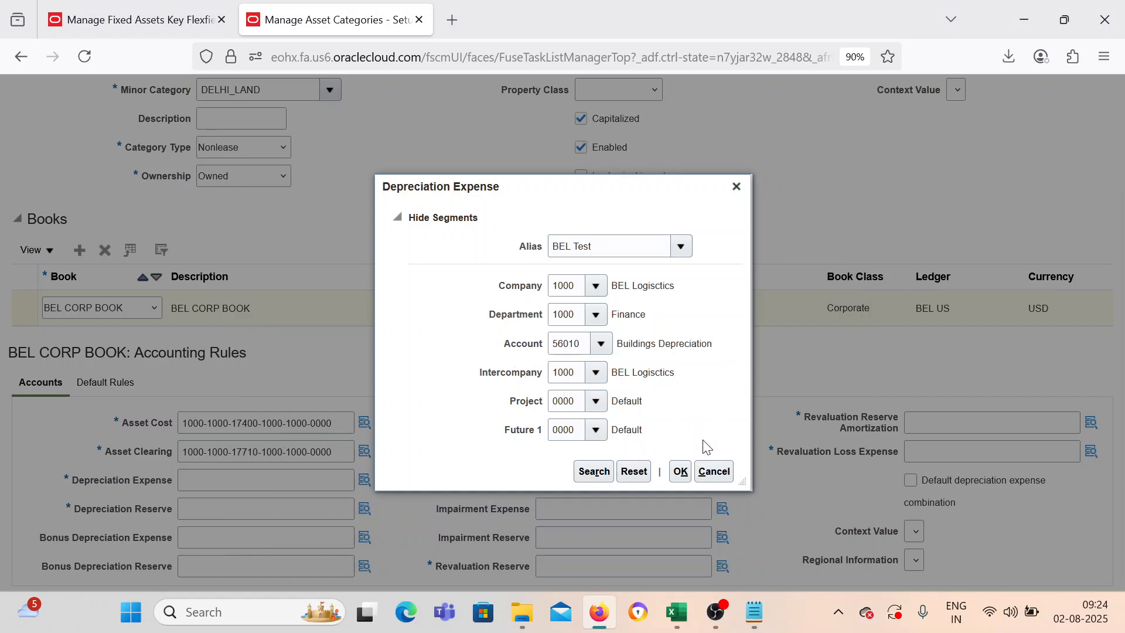
{"action": "left_click", "coordinate": [680, 471]}
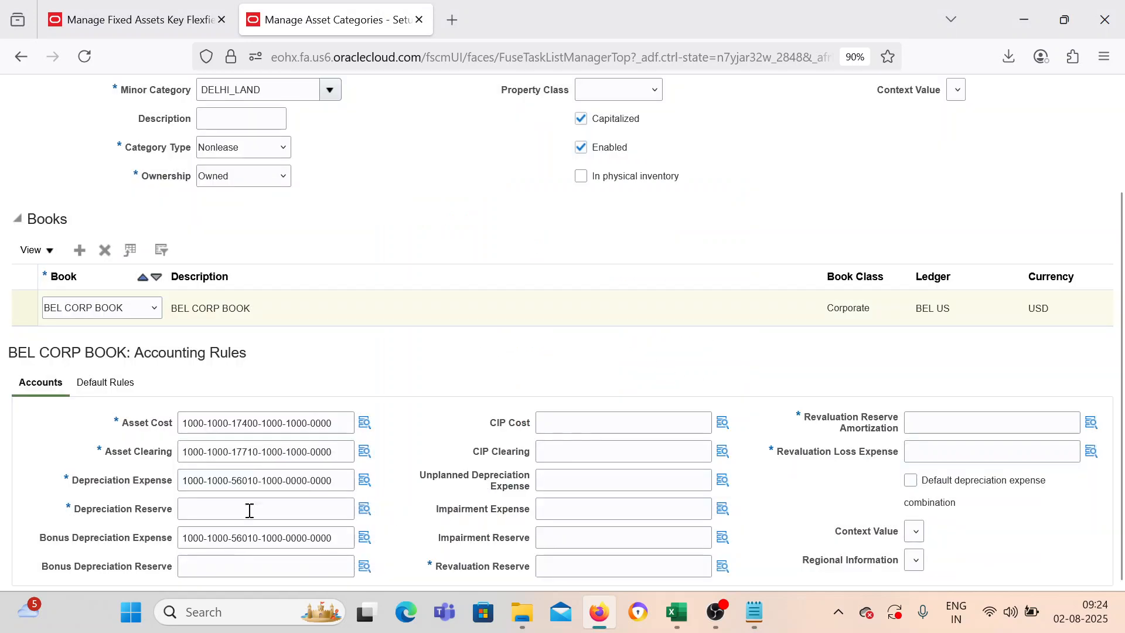
{"action": "left_click", "coordinate": [258, 484]}
{"action": "key", "text": "ctrl+a"}
{"action": "key", "text": "ctrl+c"}
{"action": "left_click", "coordinate": [234, 510]}
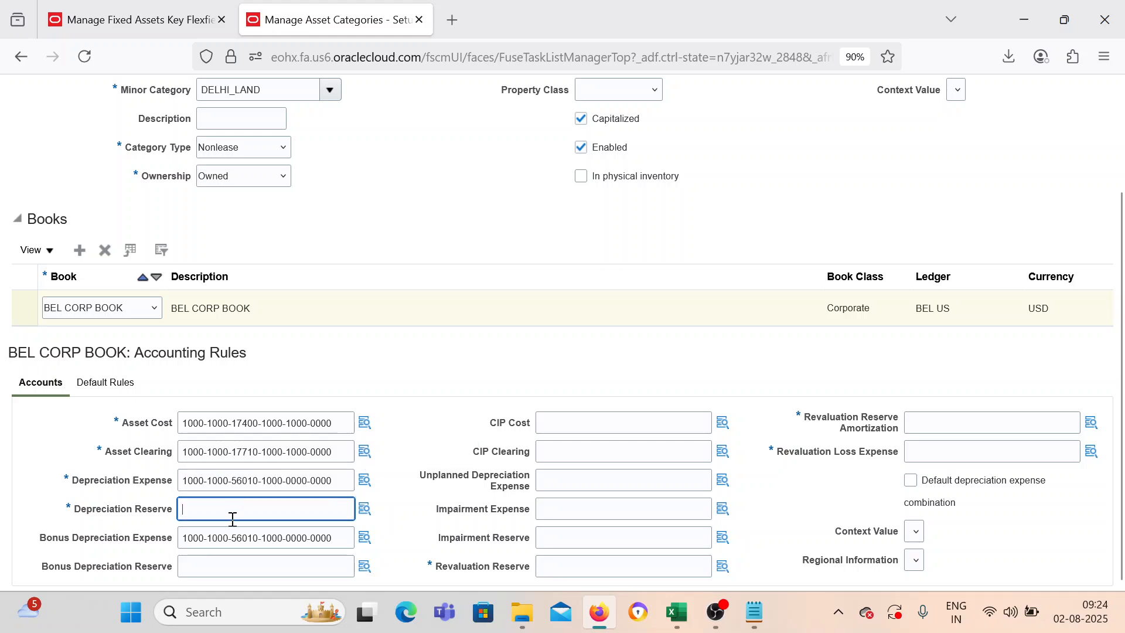
{"action": "key", "text": "ctrl+v"}
{"action": "left_click", "coordinate": [239, 569]}
{"action": "key", "text": "ctrl+v"}
{"action": "left_click", "coordinate": [548, 568]}
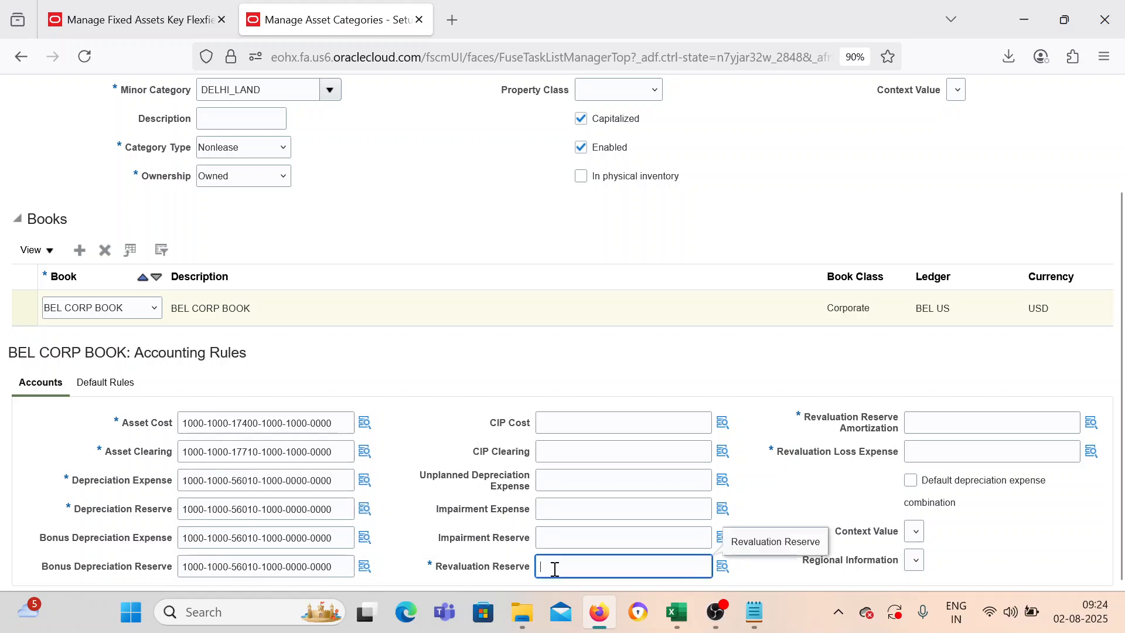
{"action": "key", "text": "ctrl+v"}
{"action": "left_click", "coordinate": [929, 457]}
{"action": "key", "text": "ctrl+v"}
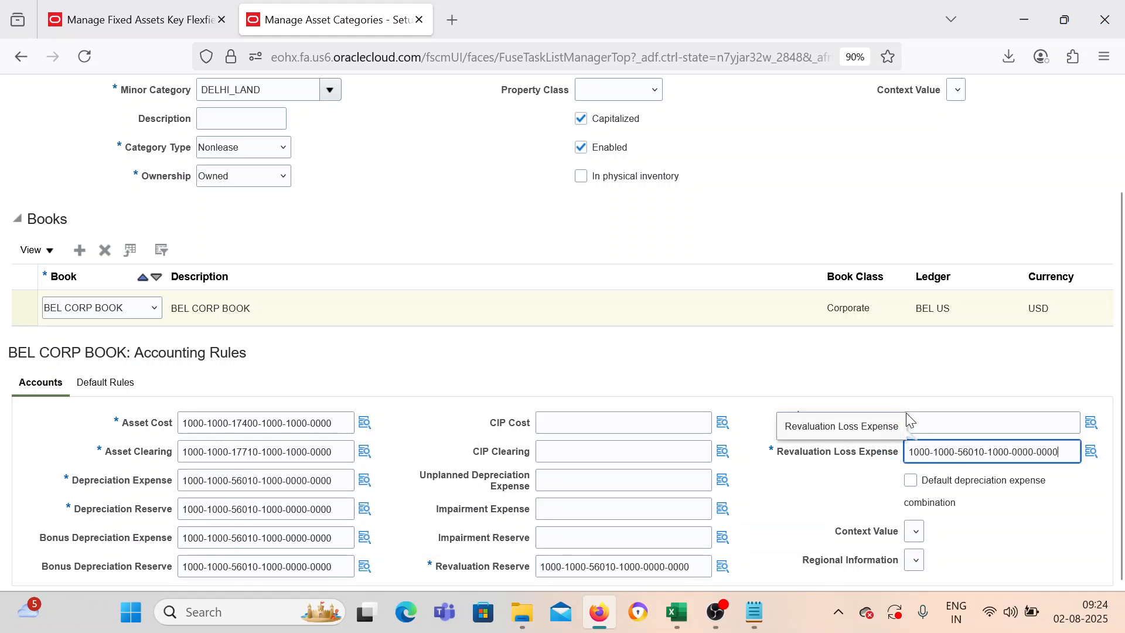
{"action": "left_click", "coordinate": [926, 416]}
{"action": "key", "text": "ctrl+v"}
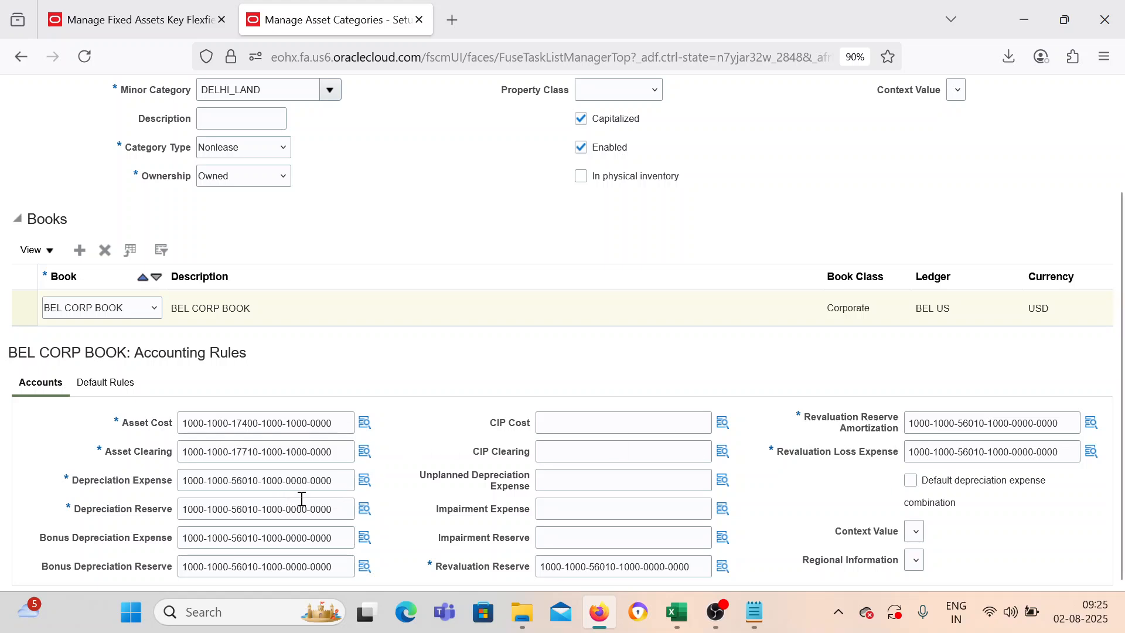
Add a default rule row for BEL CORP BOOK in the category's accounting rules.
{"action": "left_click", "coordinate": [100, 387]}
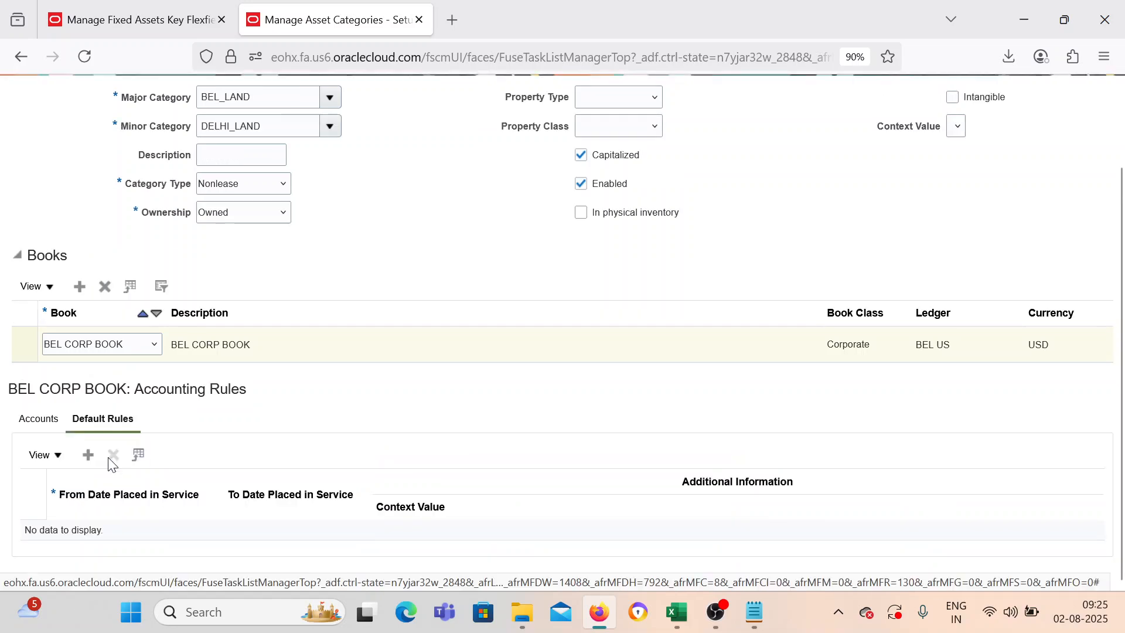
{"action": "left_click", "coordinate": [87, 456]}
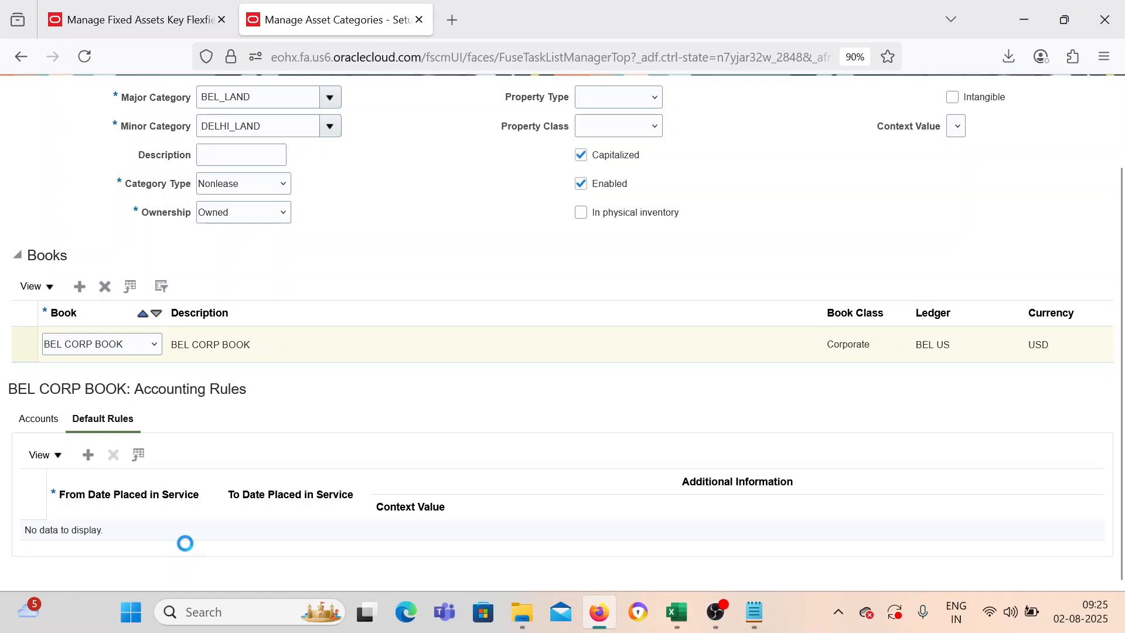
{"action": "scroll", "coordinate": [239, 354], "scroll_direction": "down", "scroll_amount": 5}
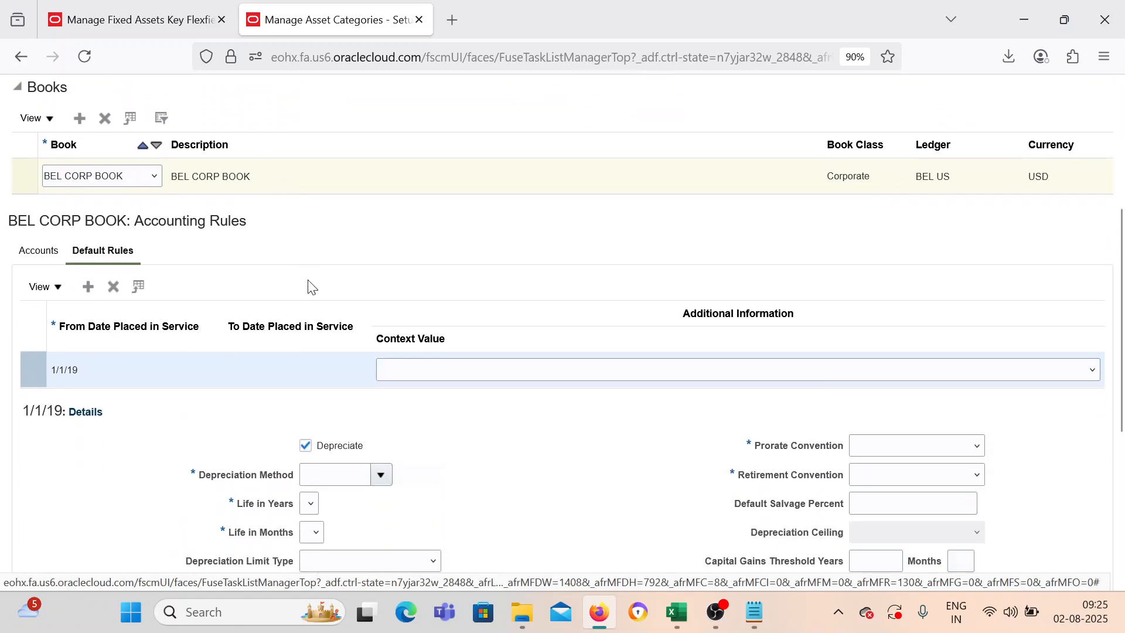
{"action": "scroll", "coordinate": [312, 290], "scroll_direction": "up", "scroll_amount": 8}
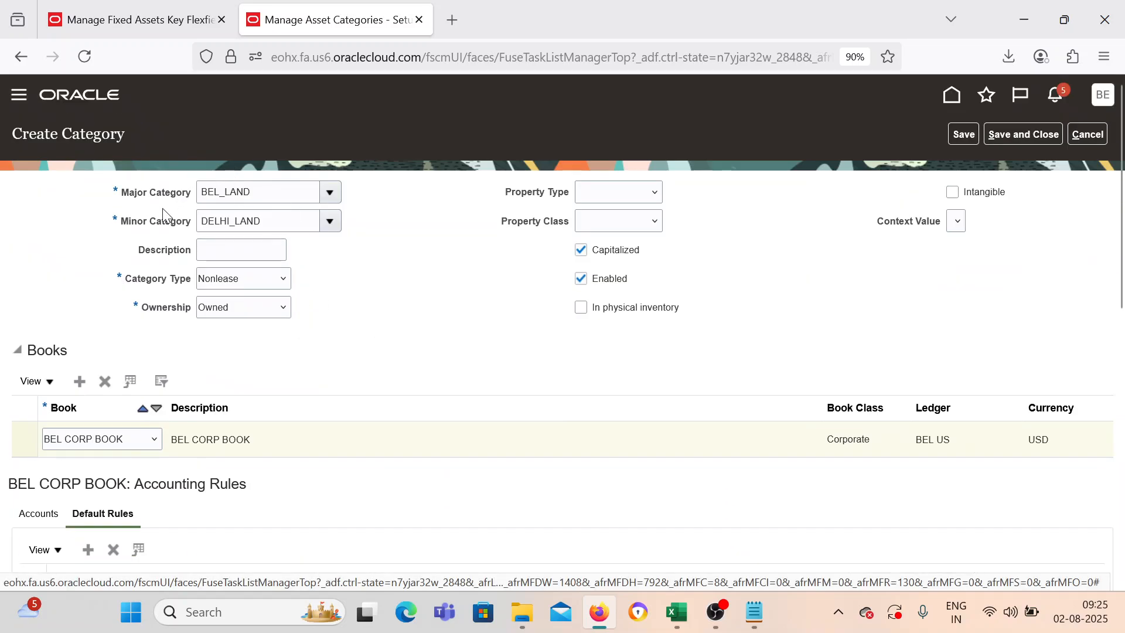
{"action": "scroll", "coordinate": [280, 243], "scroll_direction": "down", "scroll_amount": 15}
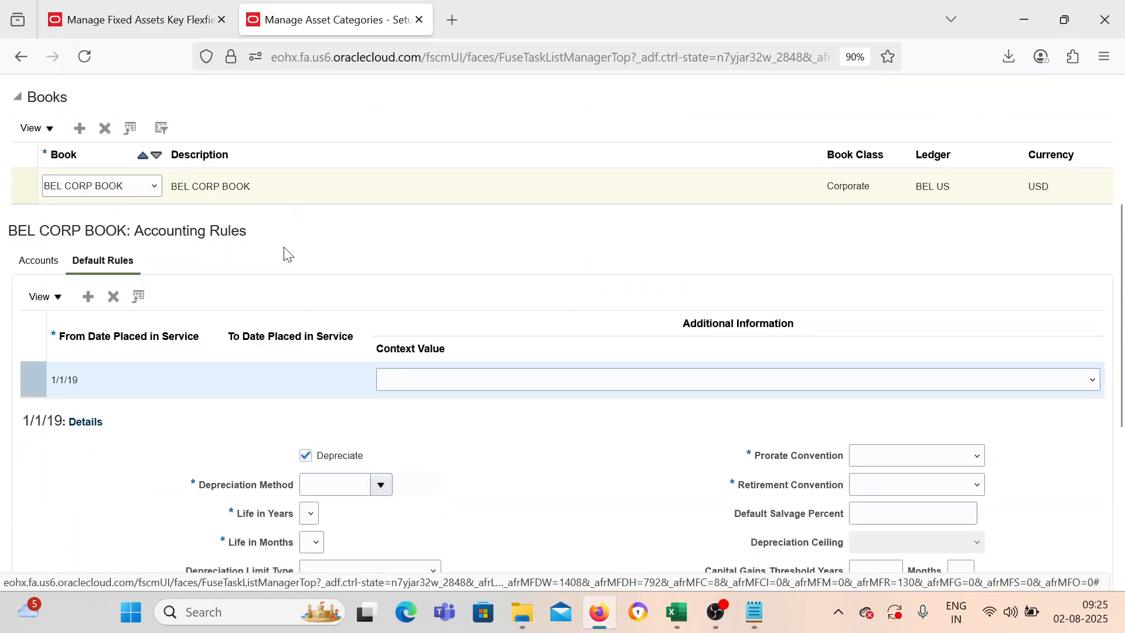
{"action": "scroll", "coordinate": [284, 250], "scroll_direction": "up", "scroll_amount": 15}
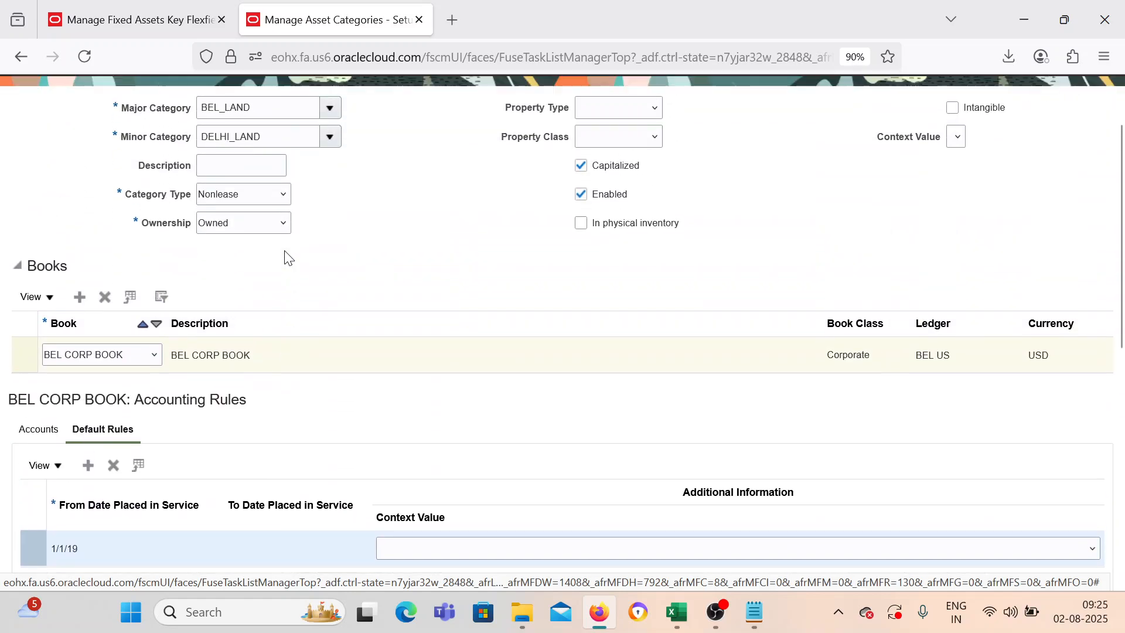
{"action": "scroll", "coordinate": [280, 310], "scroll_direction": "down", "scroll_amount": 15}
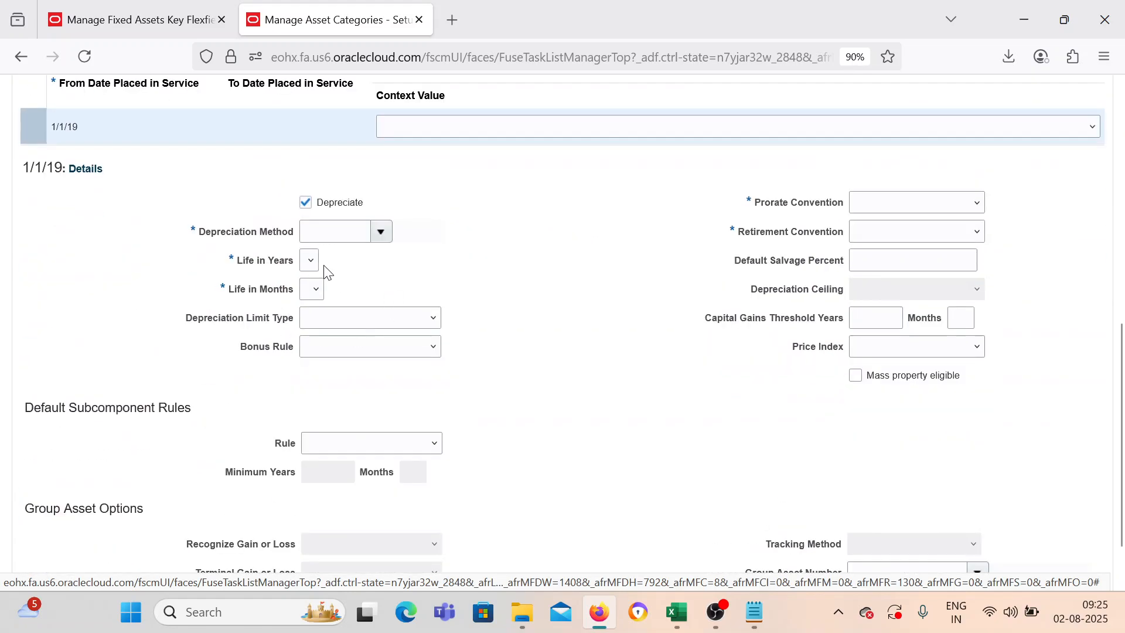
Search the depreciation methods for STL and select the Straight-Line method STL for the default rule.
{"action": "left_click", "coordinate": [380, 232]}
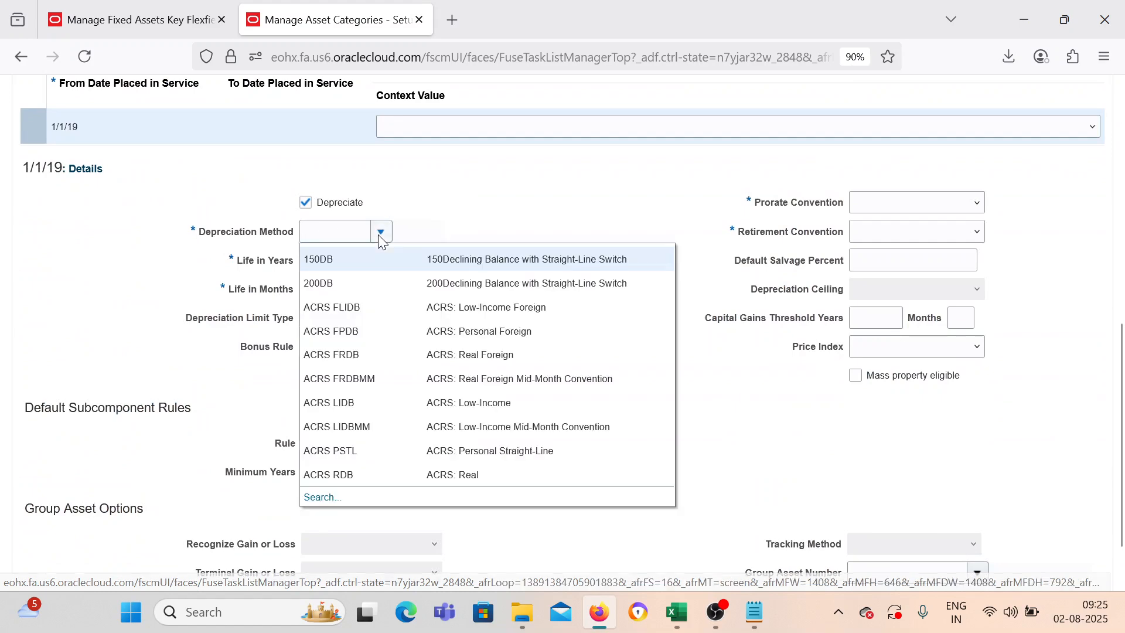
{"action": "left_click", "coordinate": [323, 498]}
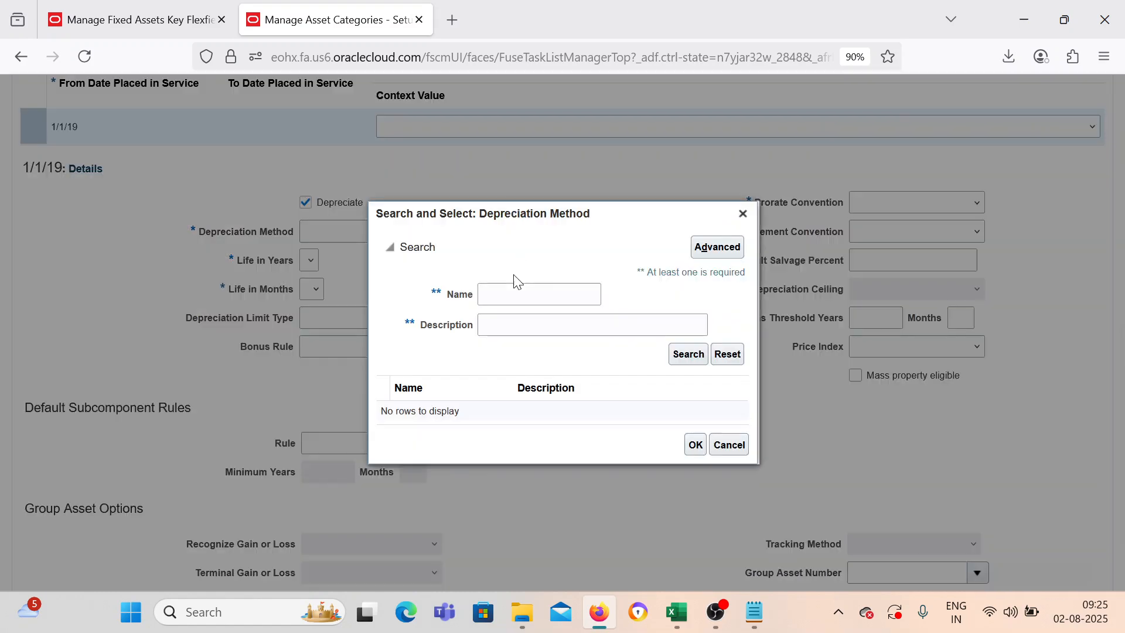
{"action": "left_click", "coordinate": [515, 293]}
{"action": "type", "text": "STL"}
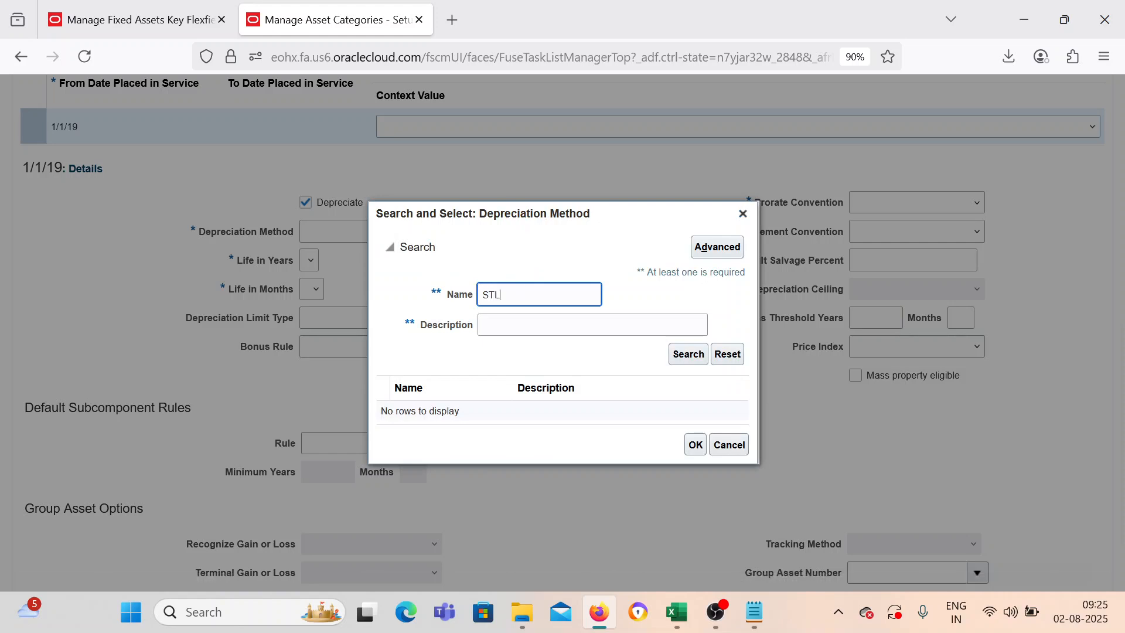
{"action": "key", "text": "Return"}
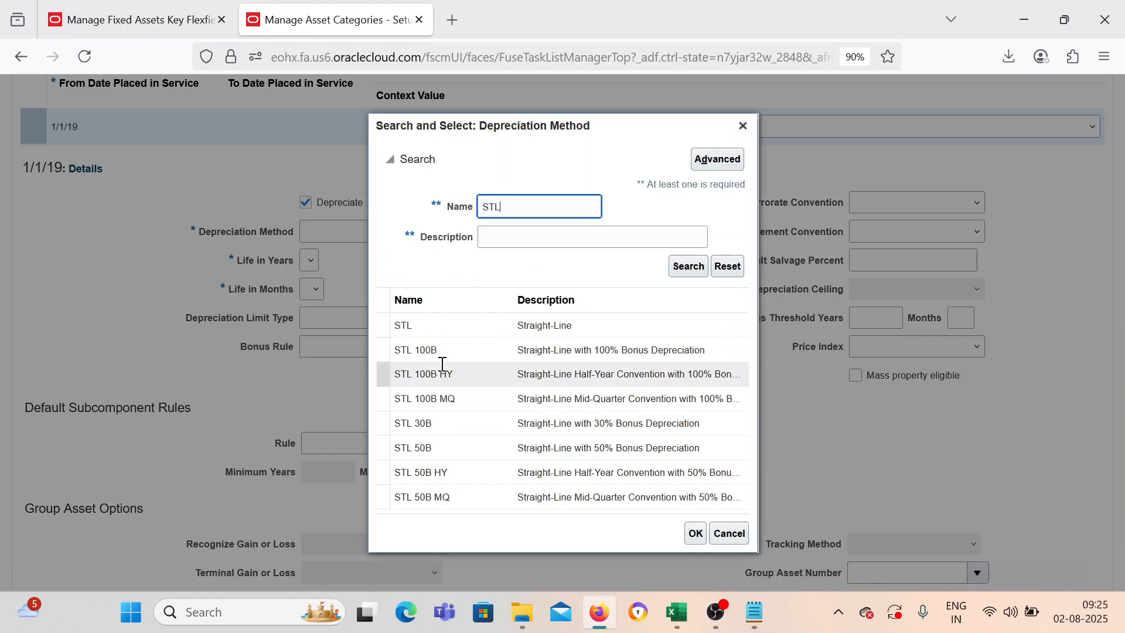
{"action": "left_click", "coordinate": [452, 324]}
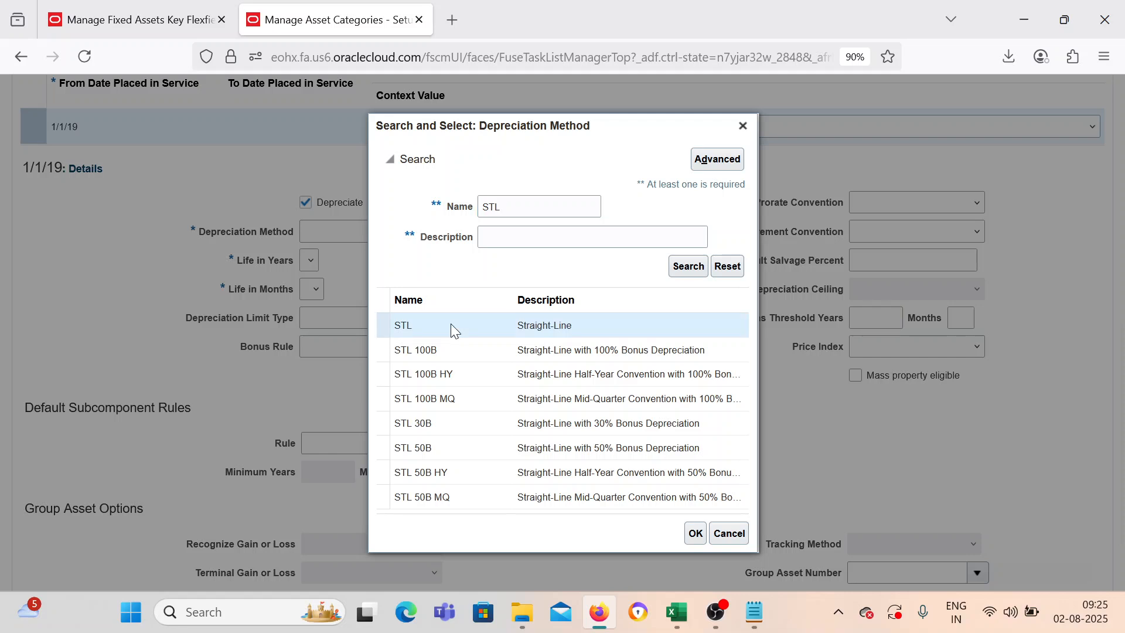
{"action": "left_click", "coordinate": [696, 533]}
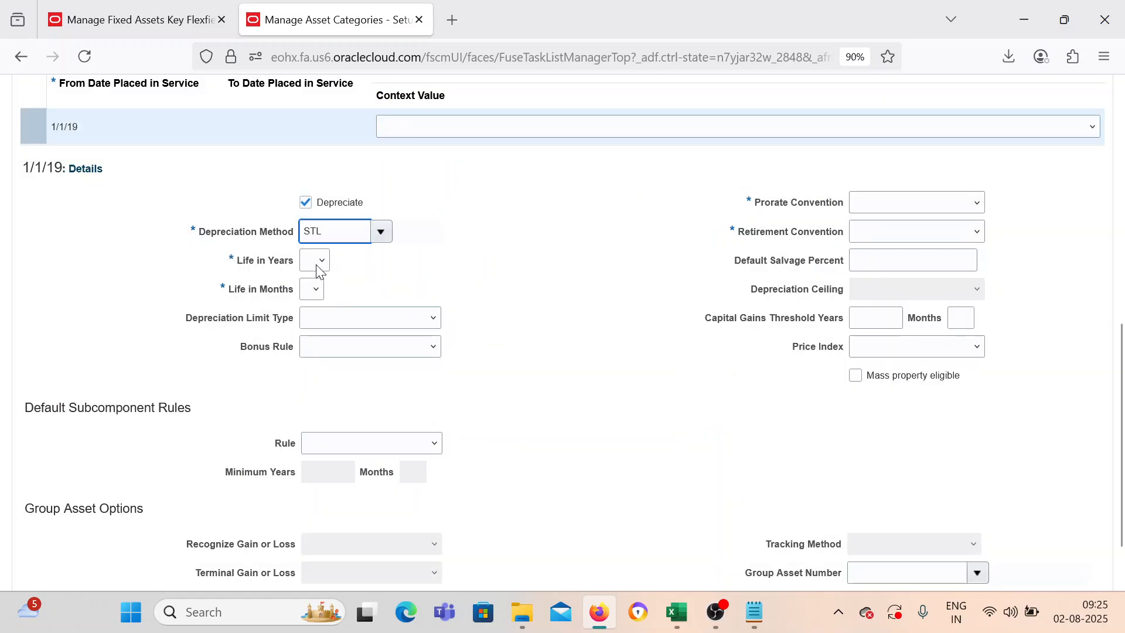
Set the default rule's life to 12 years and 0 months.
{"action": "left_click", "coordinate": [316, 261]}
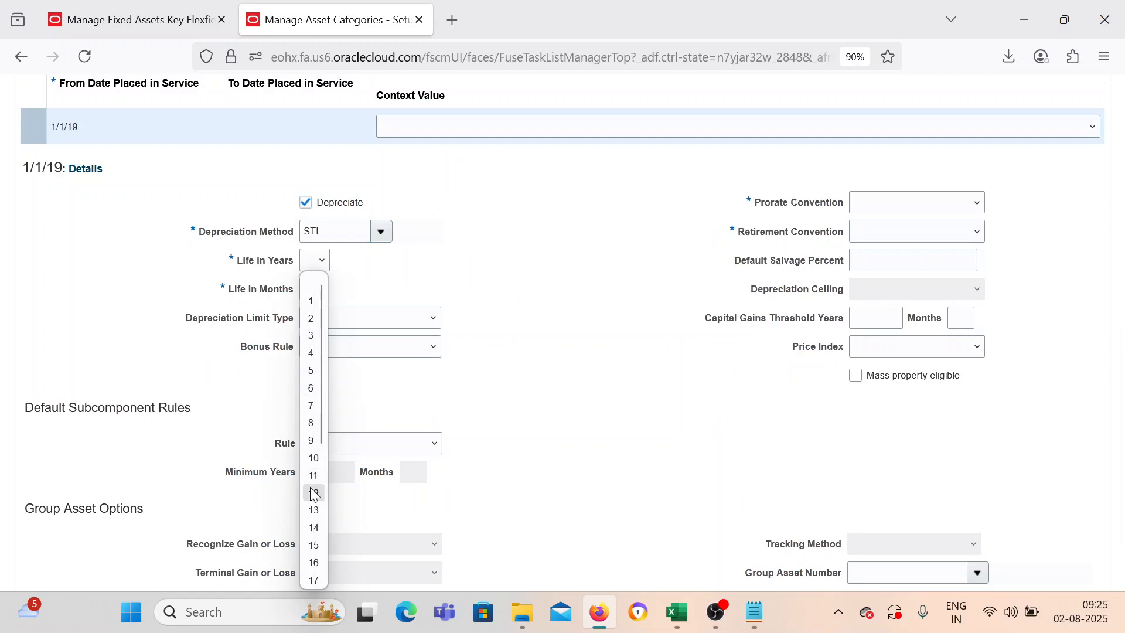
{"action": "left_click", "coordinate": [314, 492]}
{"action": "left_click", "coordinate": [315, 289]}
{"action": "left_click", "coordinate": [311, 330]}
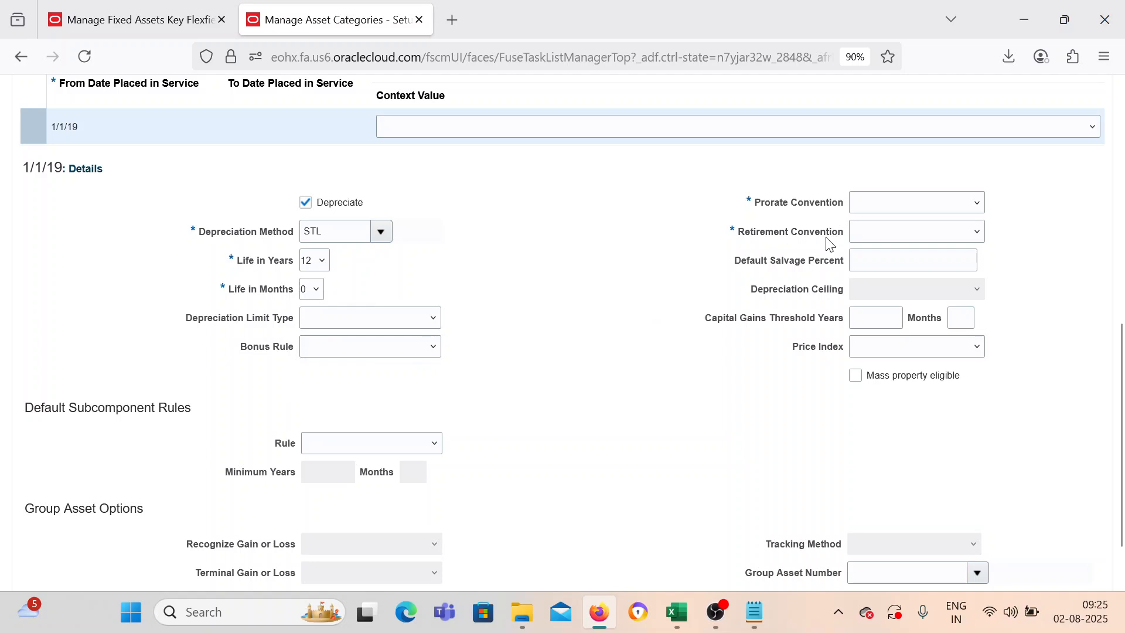
Set both the Prorate Convention and the Retirement Convention of the default rule to BEL Prorat.
{"action": "scroll", "coordinate": [799, 257], "scroll_direction": "up", "scroll_amount": 2}
{"action": "scroll", "coordinate": [799, 258], "scroll_direction": "up", "scroll_amount": 2}
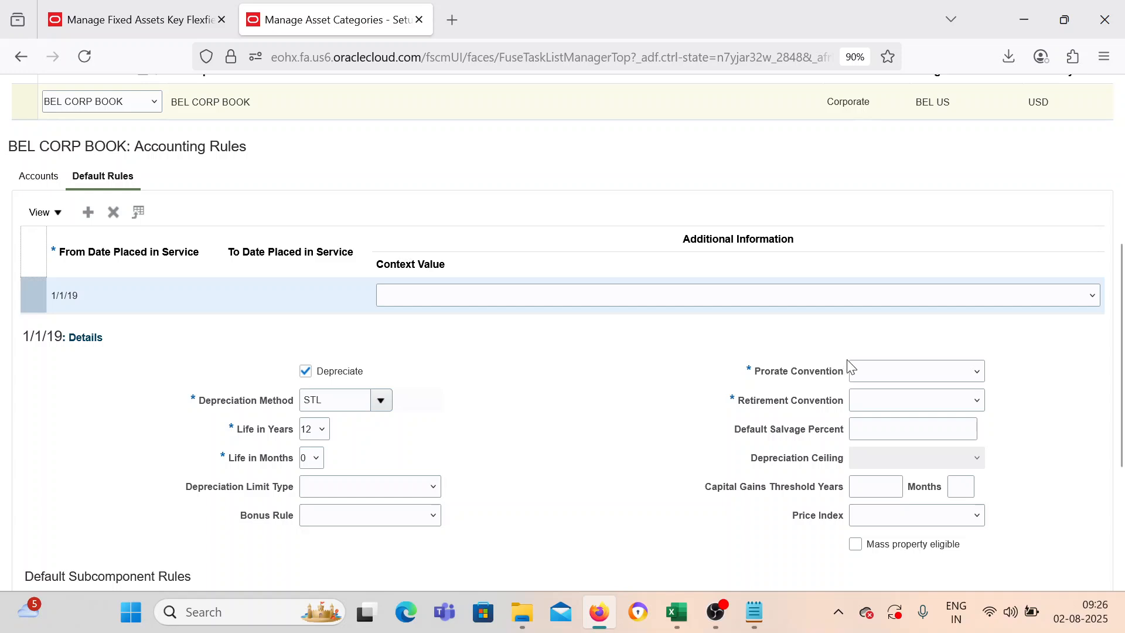
{"action": "left_click", "coordinate": [882, 378]}
{"action": "left_click", "coordinate": [884, 410]}
{"action": "left_click", "coordinate": [890, 405]}
{"action": "left_click", "coordinate": [896, 441]}
Review the completed category and its default rules, and save and close it.
{"action": "scroll", "coordinate": [642, 407], "scroll_direction": "down", "scroll_amount": 4}
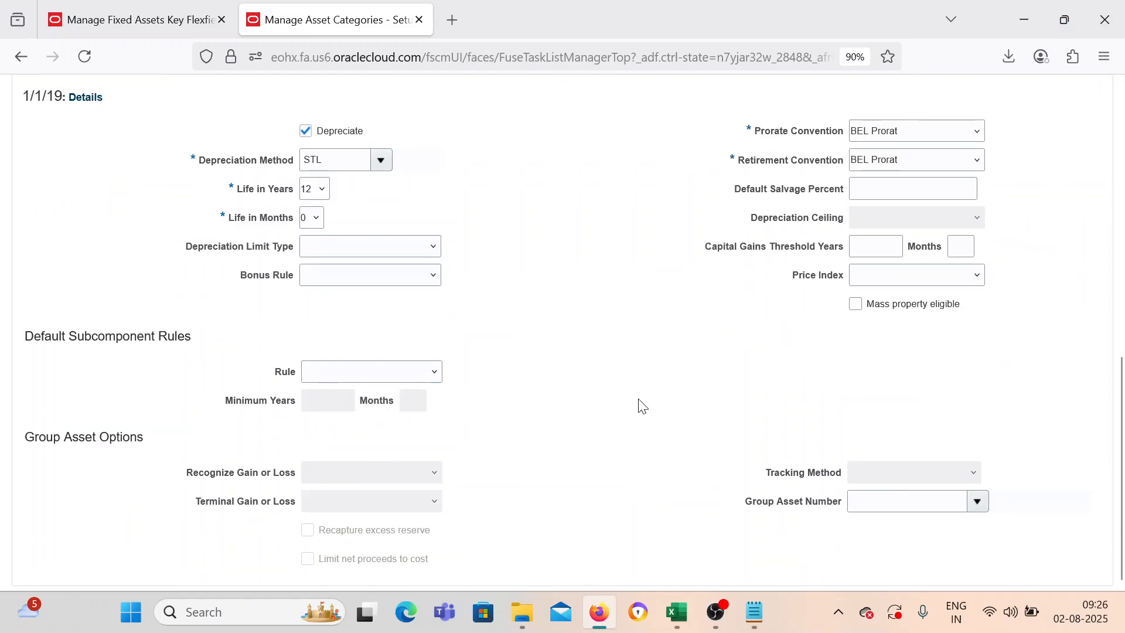
{"action": "scroll", "coordinate": [621, 401], "scroll_direction": "up", "scroll_amount": 3}
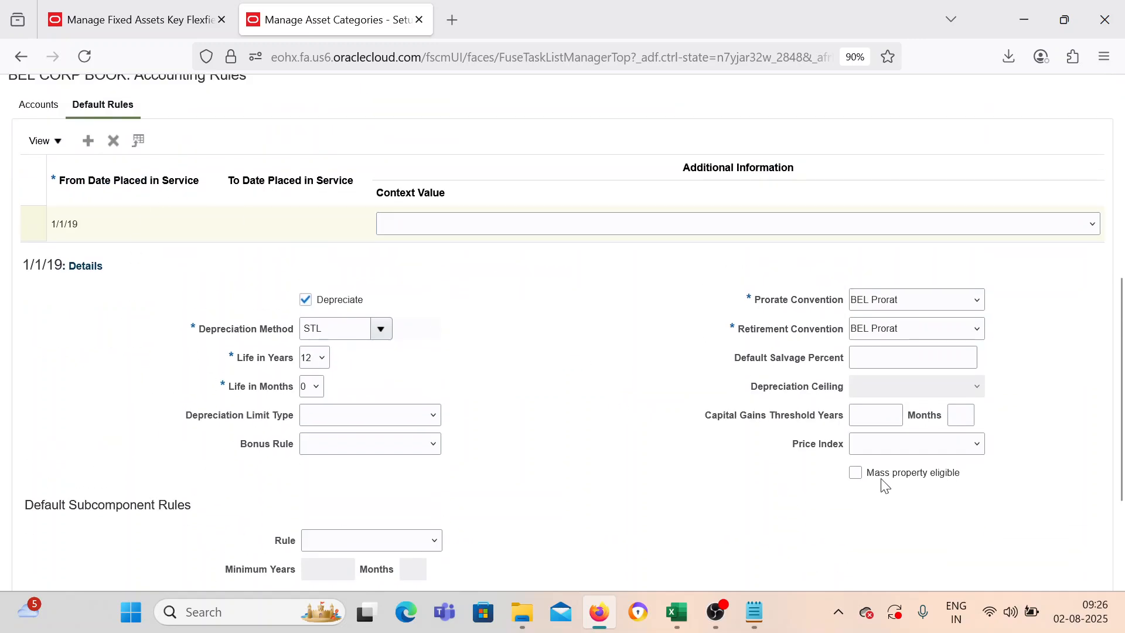
{"action": "scroll", "coordinate": [418, 352], "scroll_direction": "up", "scroll_amount": 7}
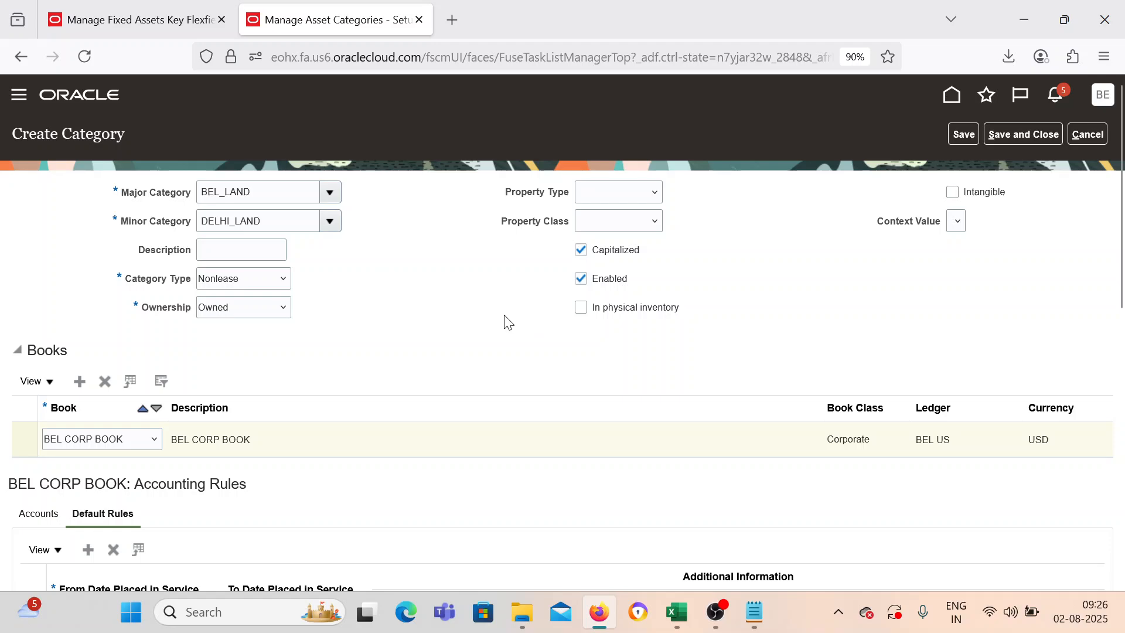
{"action": "scroll", "coordinate": [508, 323], "scroll_direction": "down", "scroll_amount": 10}
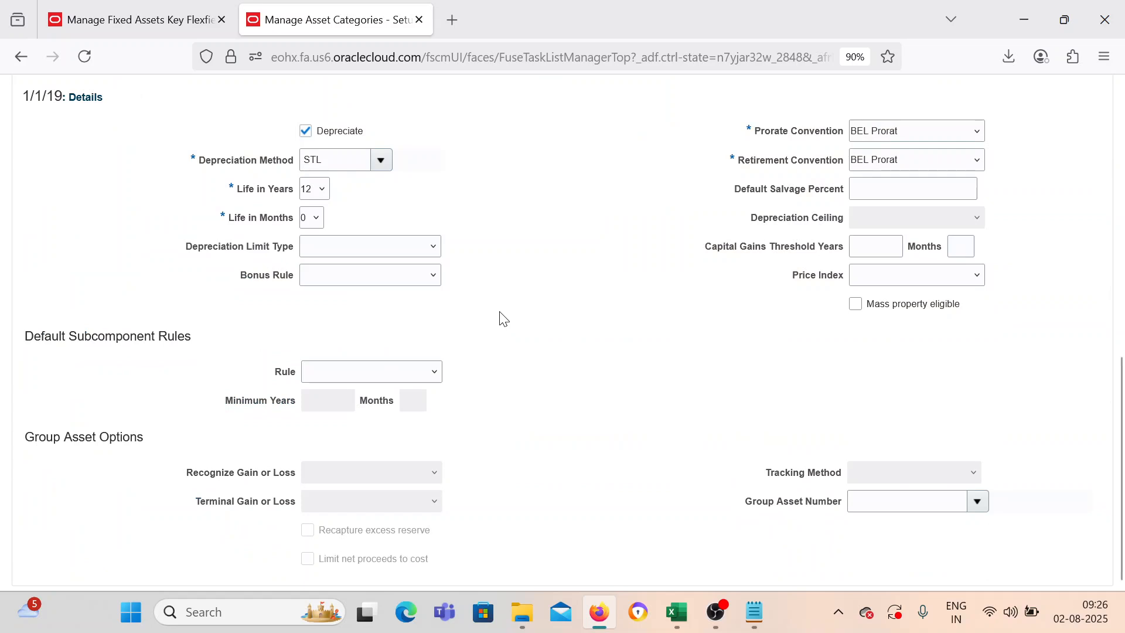
{"action": "scroll", "coordinate": [506, 319], "scroll_direction": "up", "scroll_amount": 1}
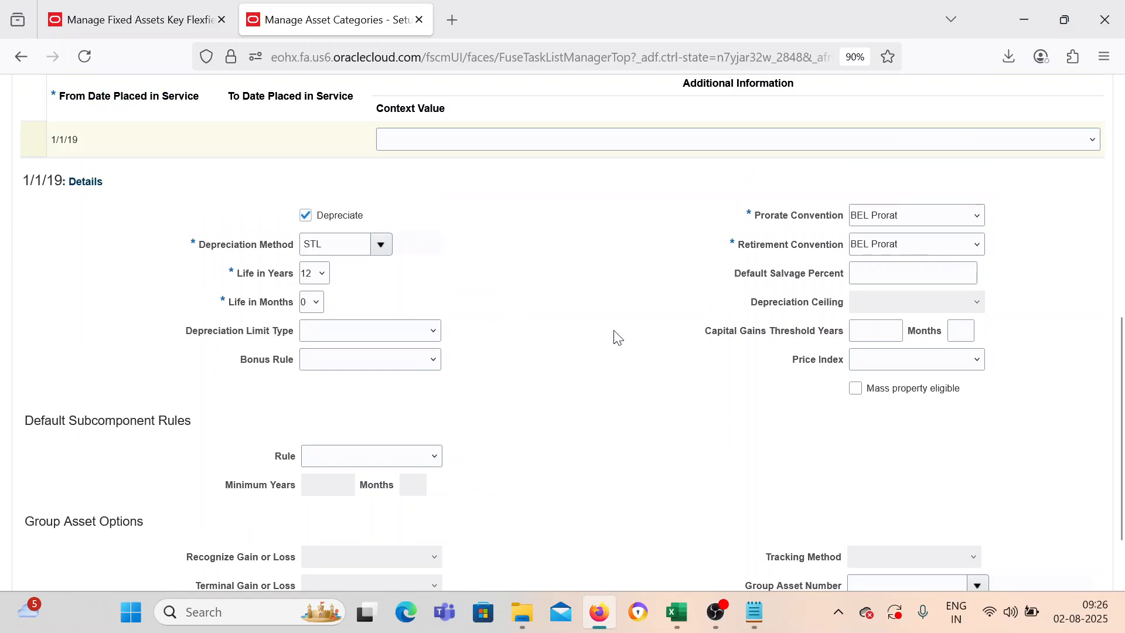
{"action": "scroll", "coordinate": [625, 375], "scroll_direction": "up", "scroll_amount": 6}
{"action": "left_click", "coordinate": [1024, 134]}
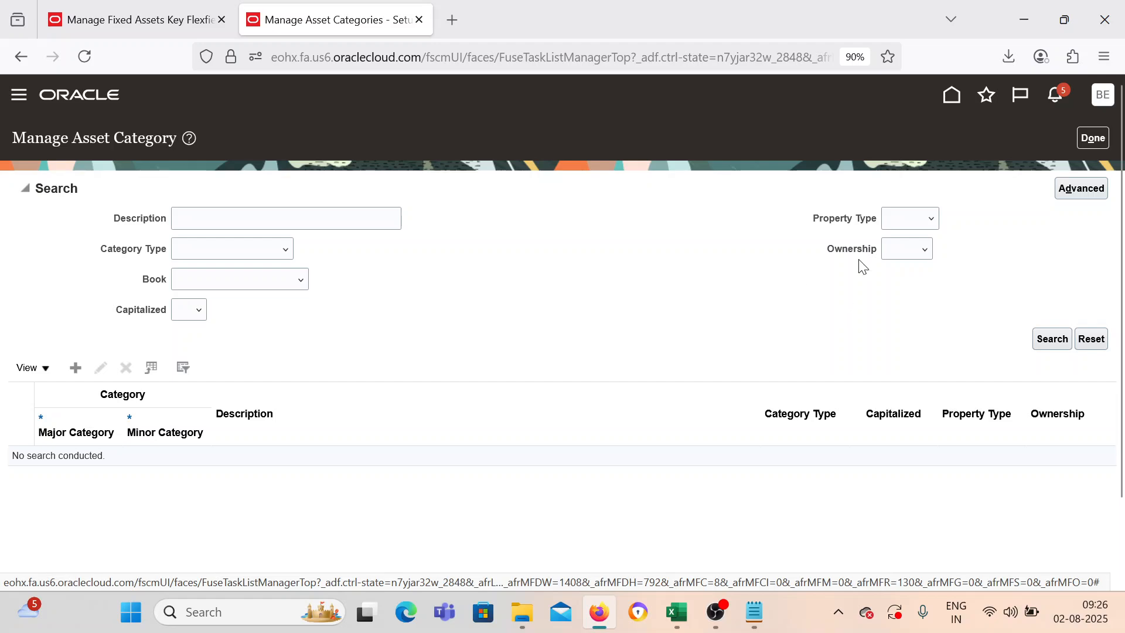
Switch to the Fixed Asset sheet in Excel, mark Create Asset Categories as Done, and select the Manual Additions entry.
{"action": "left_click", "coordinate": [677, 612]}
{"action": "scroll", "coordinate": [359, 434], "scroll_direction": "down", "scroll_amount": 4}
{"action": "scroll", "coordinate": [359, 434], "scroll_direction": "up", "scroll_amount": 3}
{"action": "scroll", "coordinate": [360, 434], "scroll_direction": "down", "scroll_amount": 1}
{"action": "scroll", "coordinate": [267, 366], "scroll_direction": "up", "scroll_amount": 2}
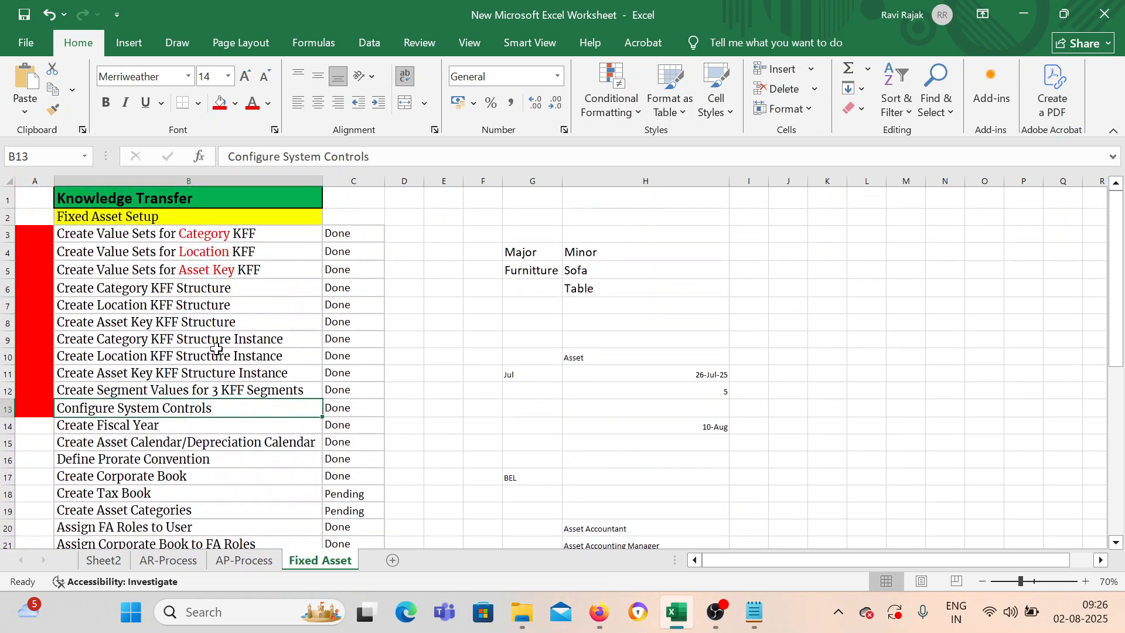
{"action": "scroll", "coordinate": [268, 348], "scroll_direction": "down", "scroll_amount": 3}
{"action": "left_click", "coordinate": [267, 349]}
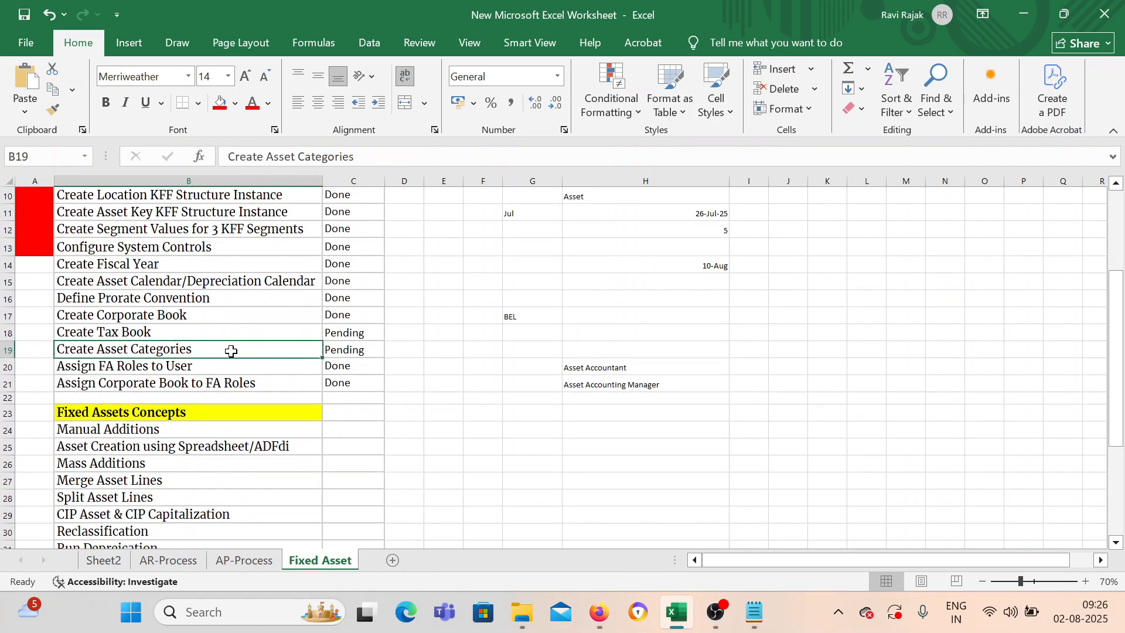
{"action": "left_click", "coordinate": [362, 367]}
{"action": "left_click_drag", "start_coordinate": [378, 355], "coordinate": [383, 352]}
{"action": "left_click", "coordinate": [684, 281]}
{"action": "scroll", "coordinate": [427, 403], "scroll_direction": "down", "scroll_amount": 2}
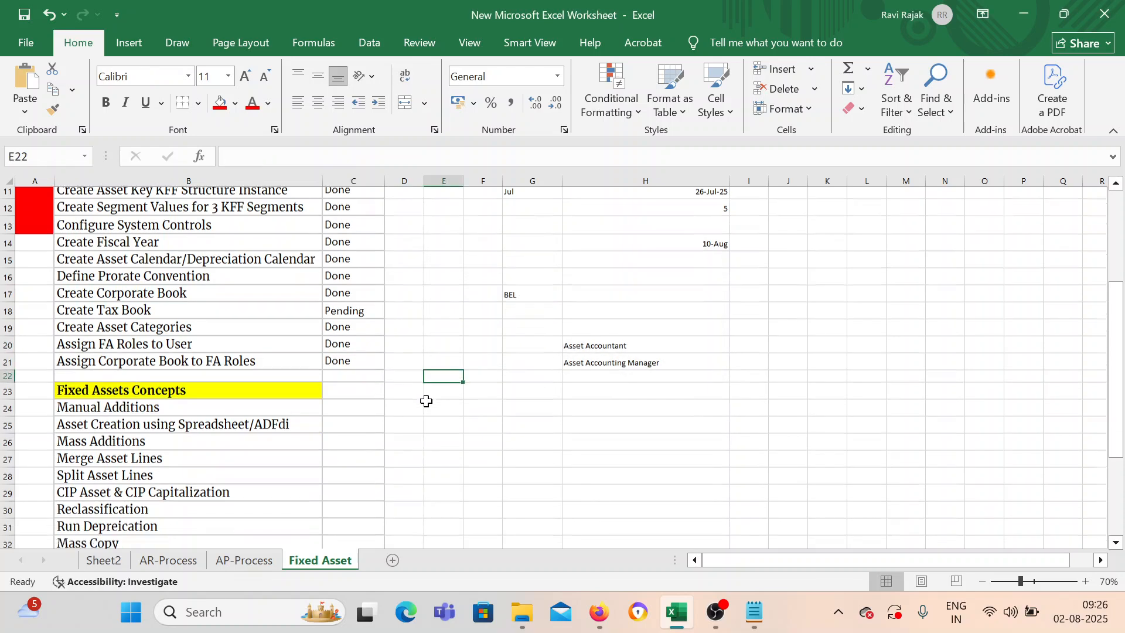
{"action": "left_click", "coordinate": [120, 330]}
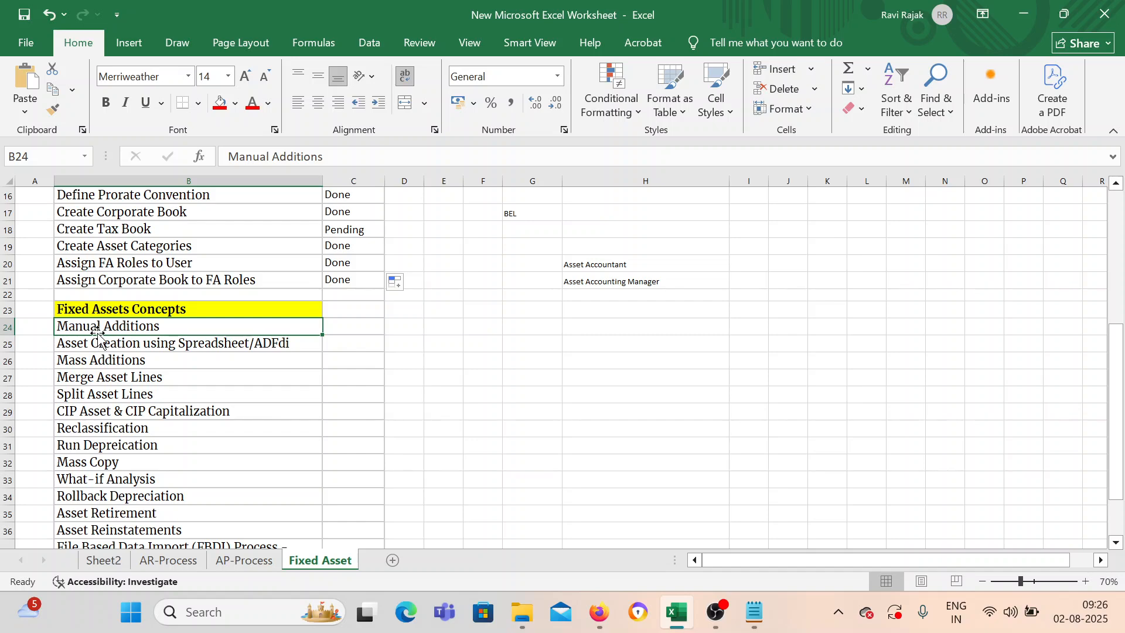
Switch back to Oracle Fusion in Firefox and open the Assets work area.
{"action": "left_click", "coordinate": [613, 626]}
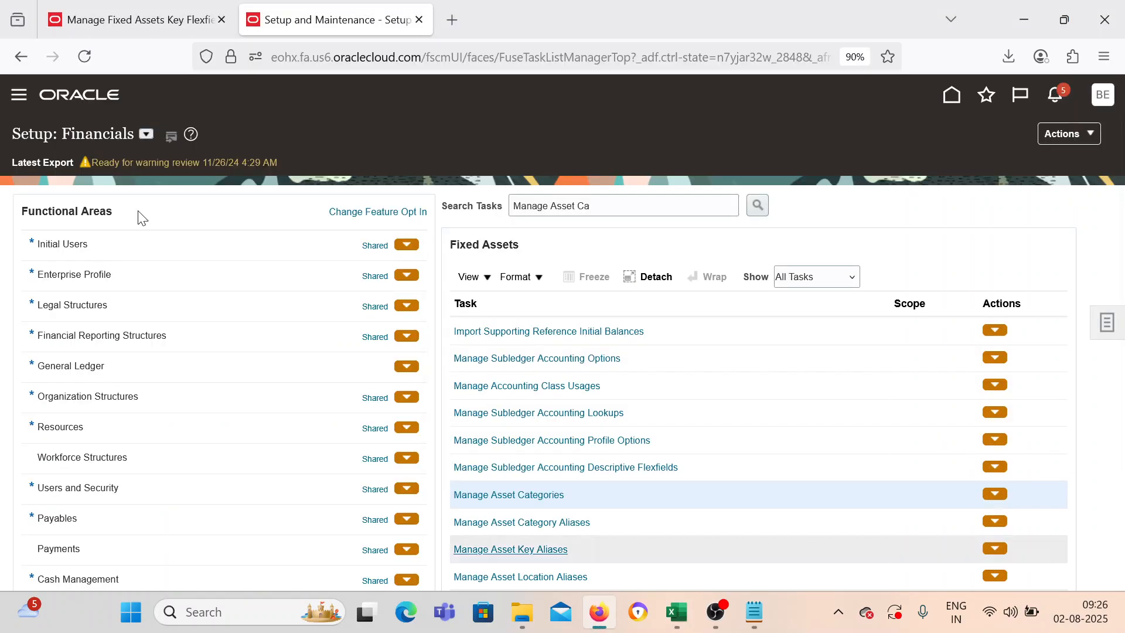
{"action": "left_click", "coordinate": [20, 96]}
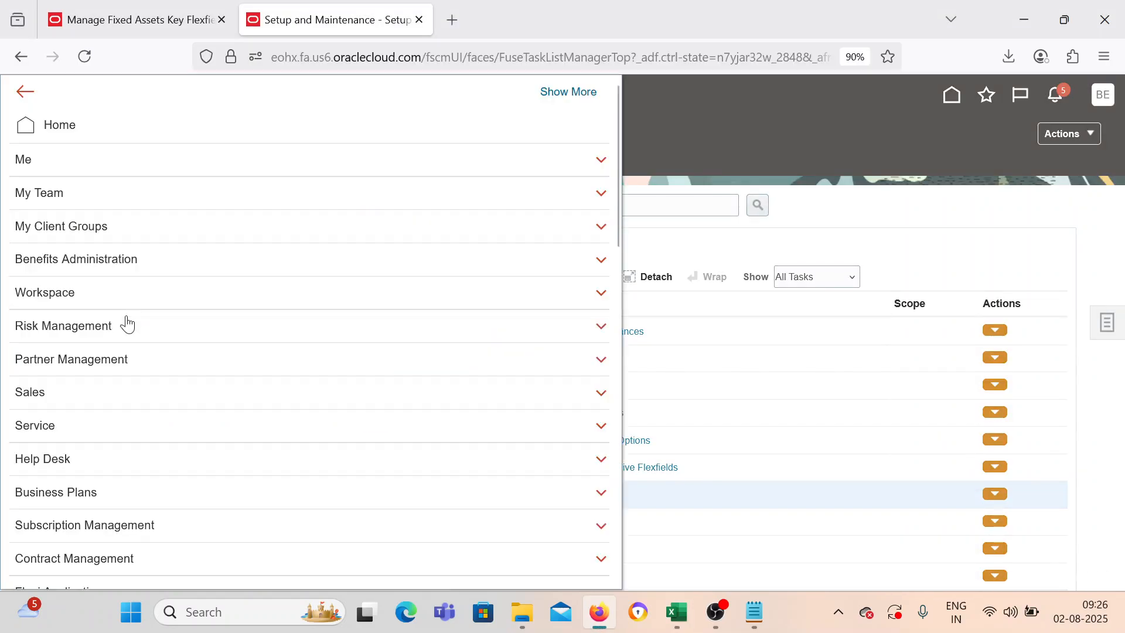
{"action": "scroll", "coordinate": [125, 327], "scroll_direction": "down", "scroll_amount": 15}
{"action": "left_click", "coordinate": [39, 360]}
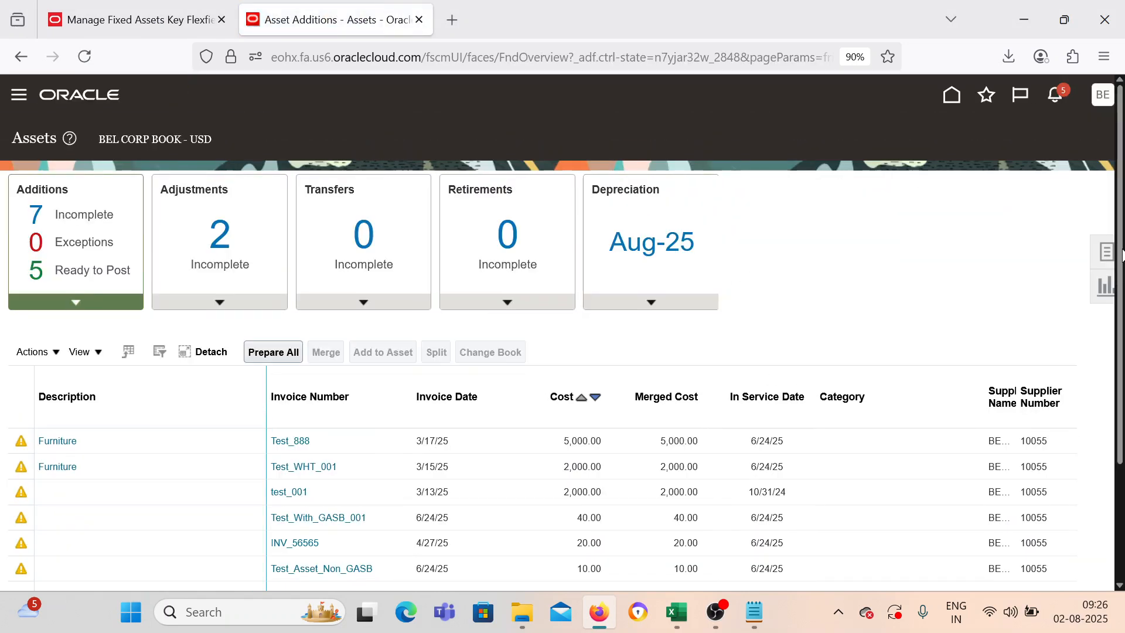
Start adding an asset in BEL CORP BOOK and assign it the category BEL_LAND-DELHI_LAND.
{"action": "left_click", "coordinate": [1107, 252]}
{"action": "left_click", "coordinate": [992, 151]}
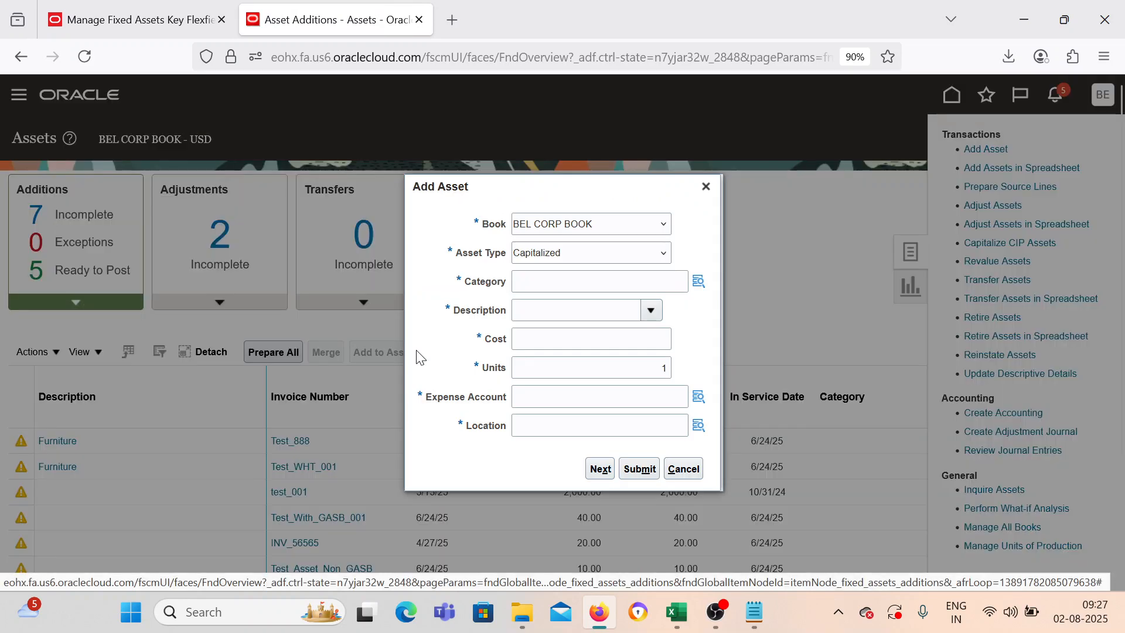
{"action": "left_click", "coordinate": [698, 282]}
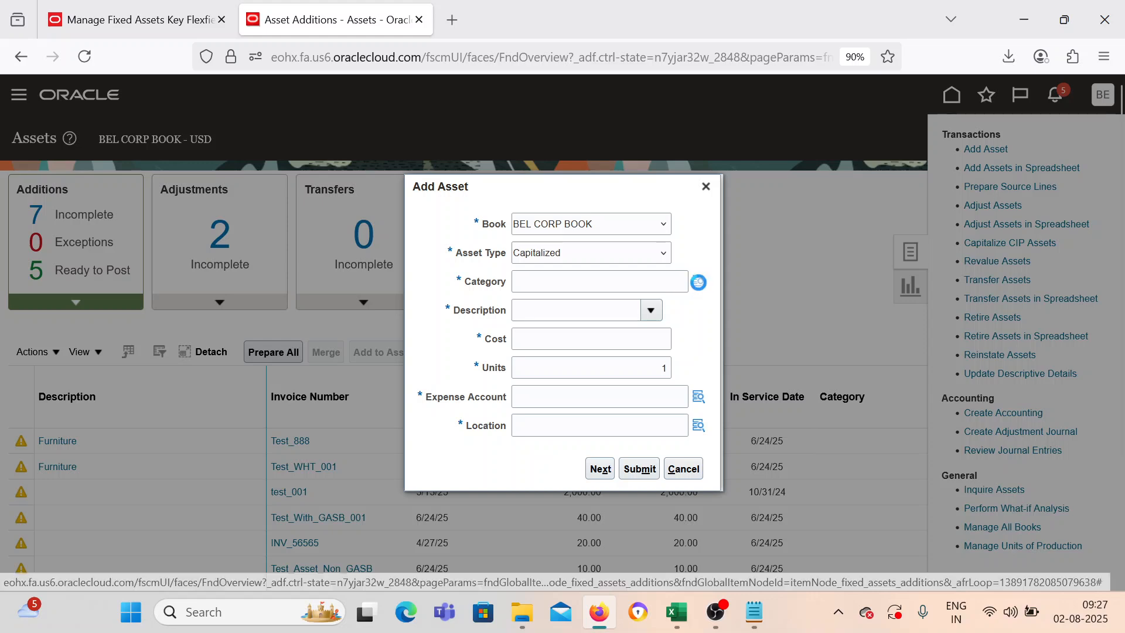
{"action": "left_click", "coordinate": [682, 325]}
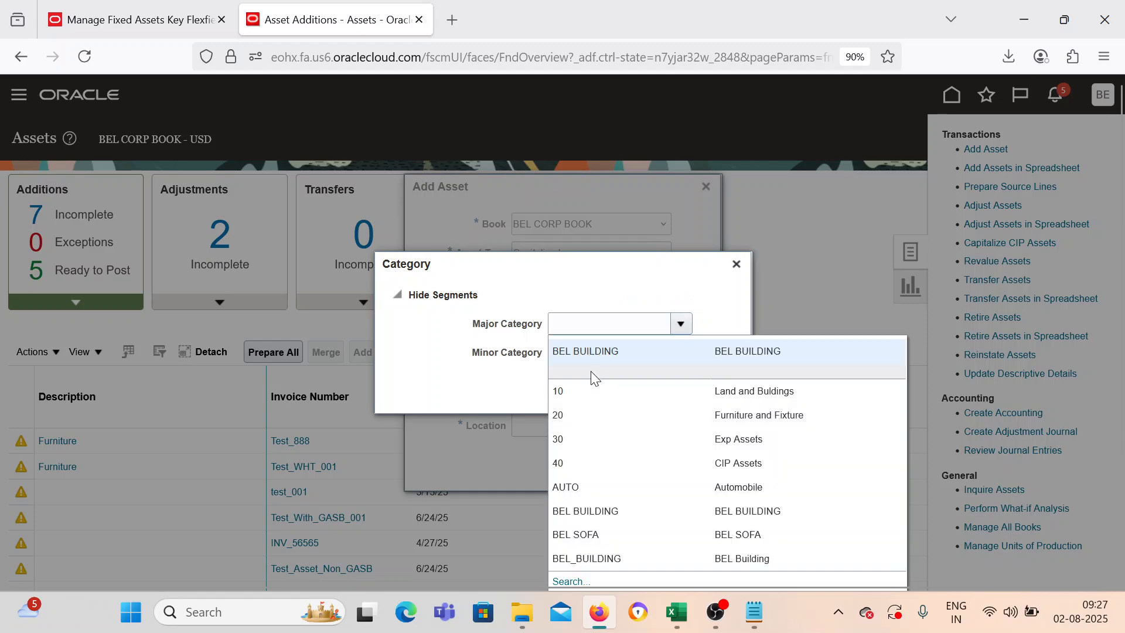
{"action": "scroll", "coordinate": [603, 443], "scroll_direction": "down", "scroll_amount": 3}
{"action": "left_click", "coordinate": [602, 425]}
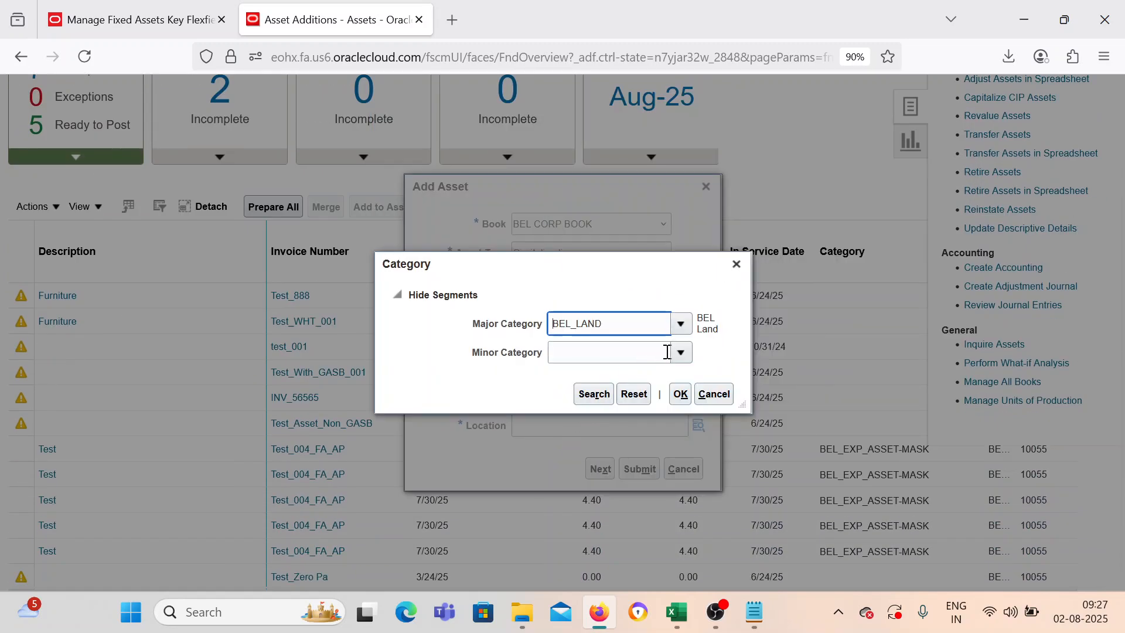
{"action": "left_click", "coordinate": [578, 355]}
{"action": "left_click", "coordinate": [680, 394]}
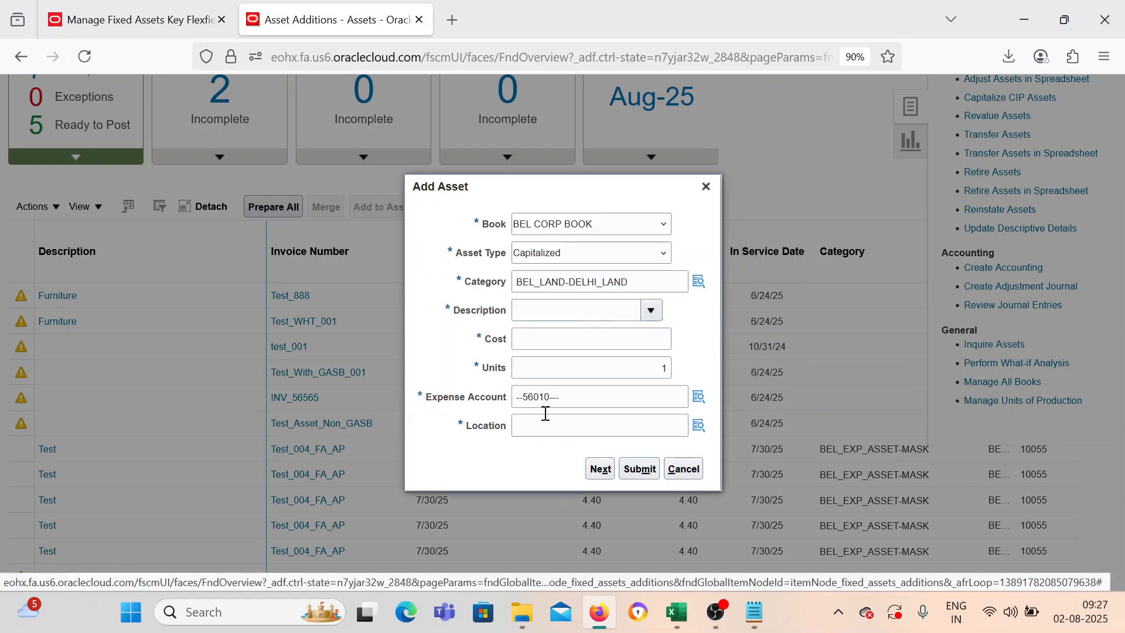
Set the new asset's description to Manual_KT_001 and its cost to 66.
{"action": "left_click", "coordinate": [555, 317]}
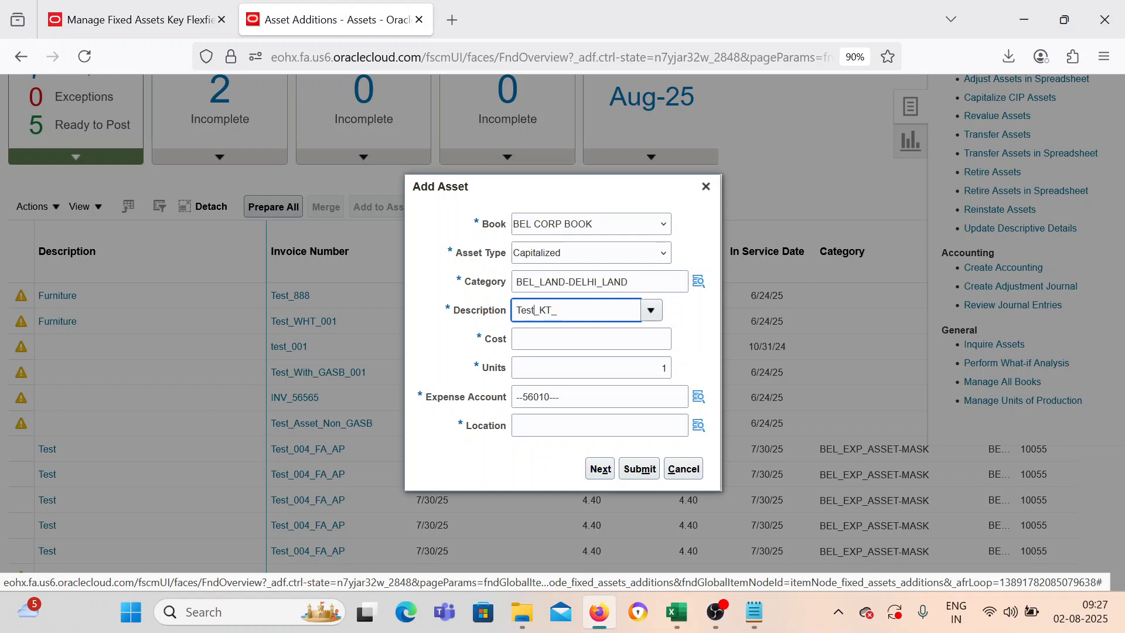
{"action": "key", "text": "BackSpace"}
{"action": "key", "text": "BackSpace"}
{"action": "key", "text": "BackSpace"}
{"action": "type", "text": "Manual"}
{"action": "key", "text": "Tab"}
{"action": "key", "text": "Tab"}
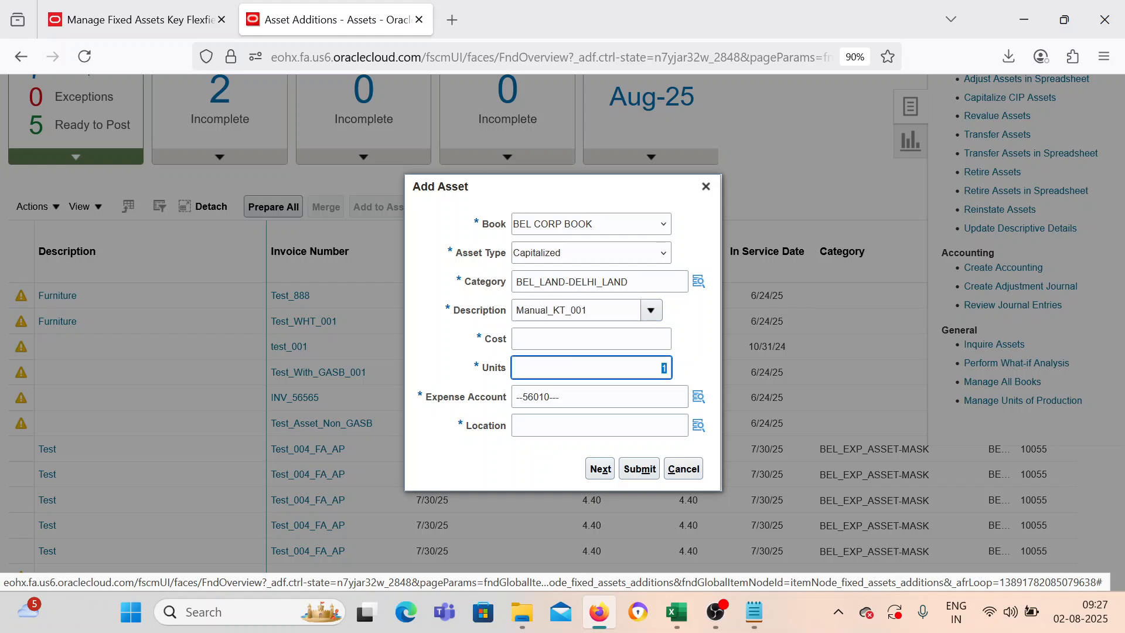
{"action": "left_click", "coordinate": [592, 345]}
{"action": "type", "text": "66"}
{"action": "left_click", "coordinate": [608, 412]}
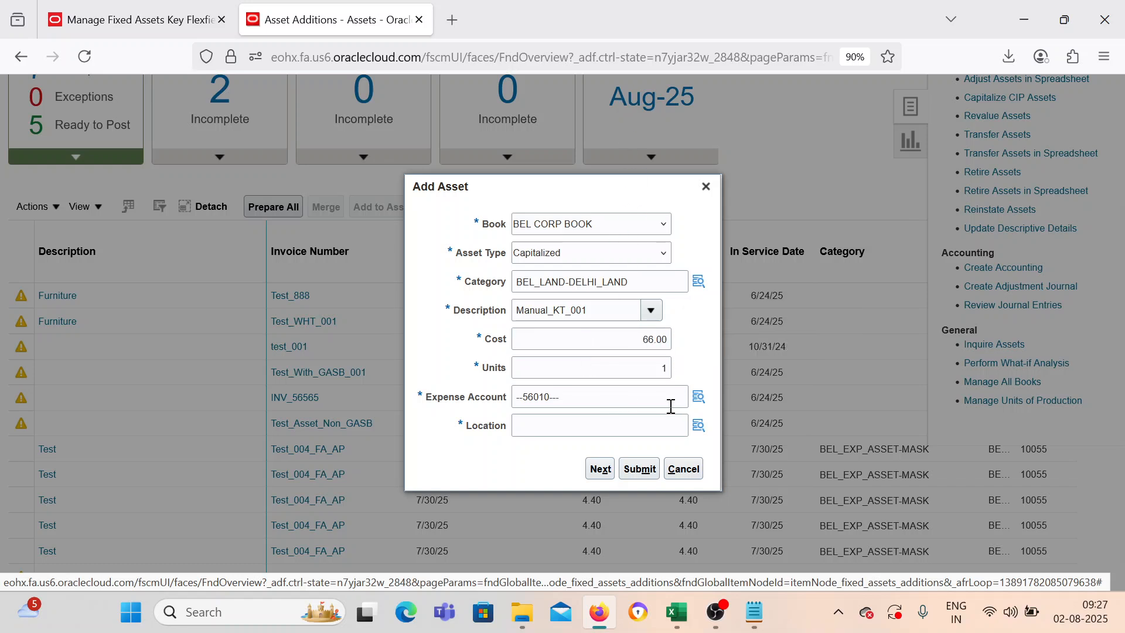
{"action": "left_click", "coordinate": [700, 405]}
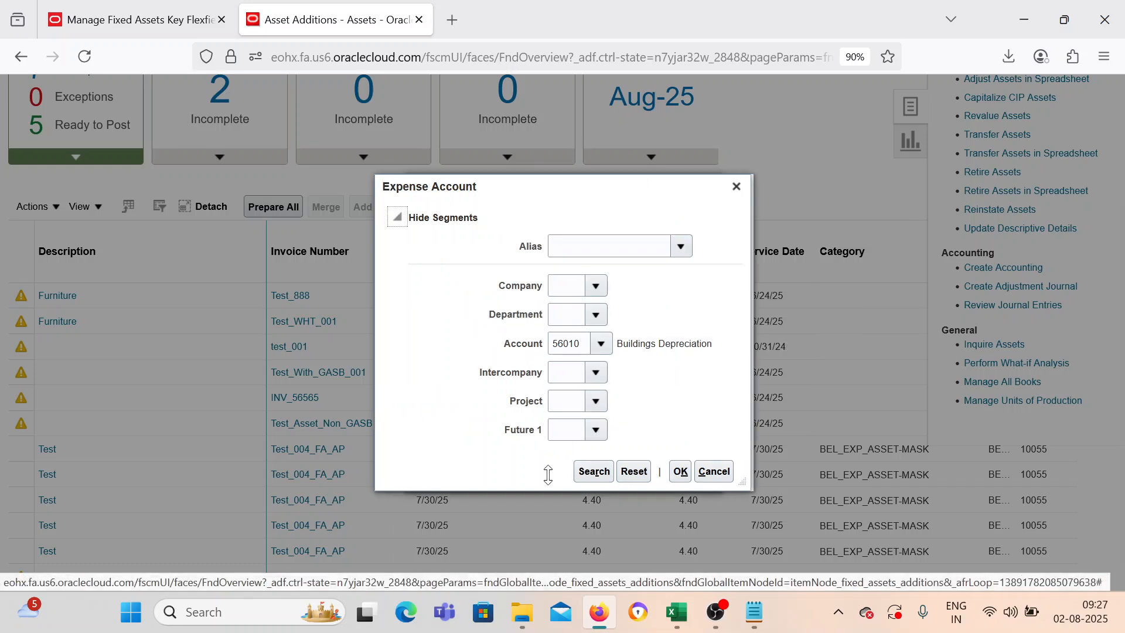
{"action": "left_click", "coordinate": [592, 472]}
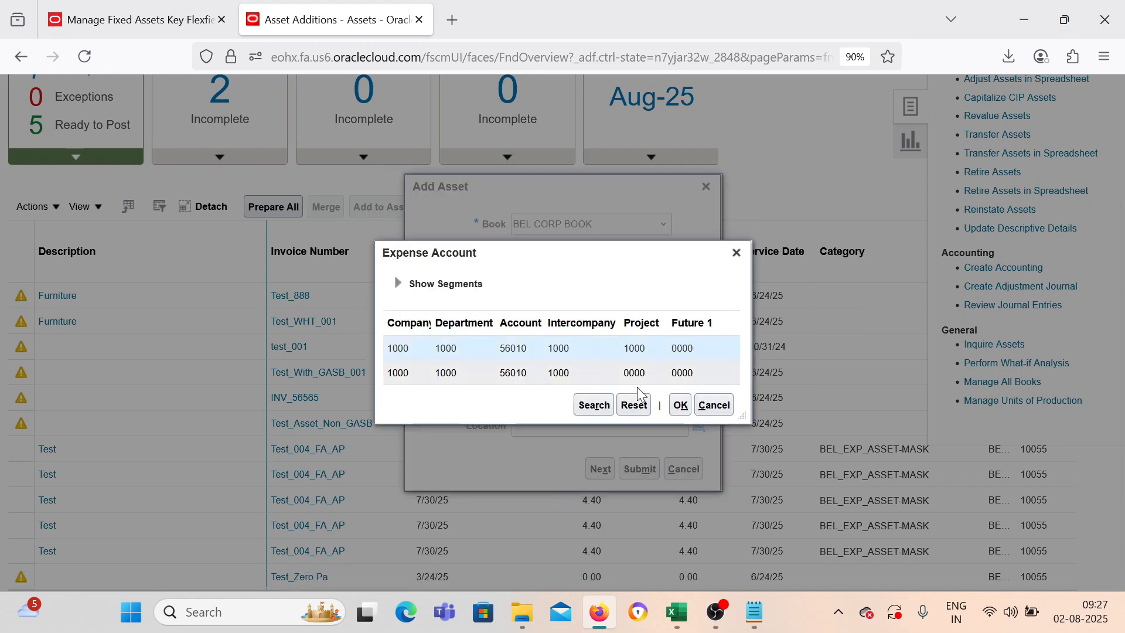
{"action": "left_click", "coordinate": [681, 406]}
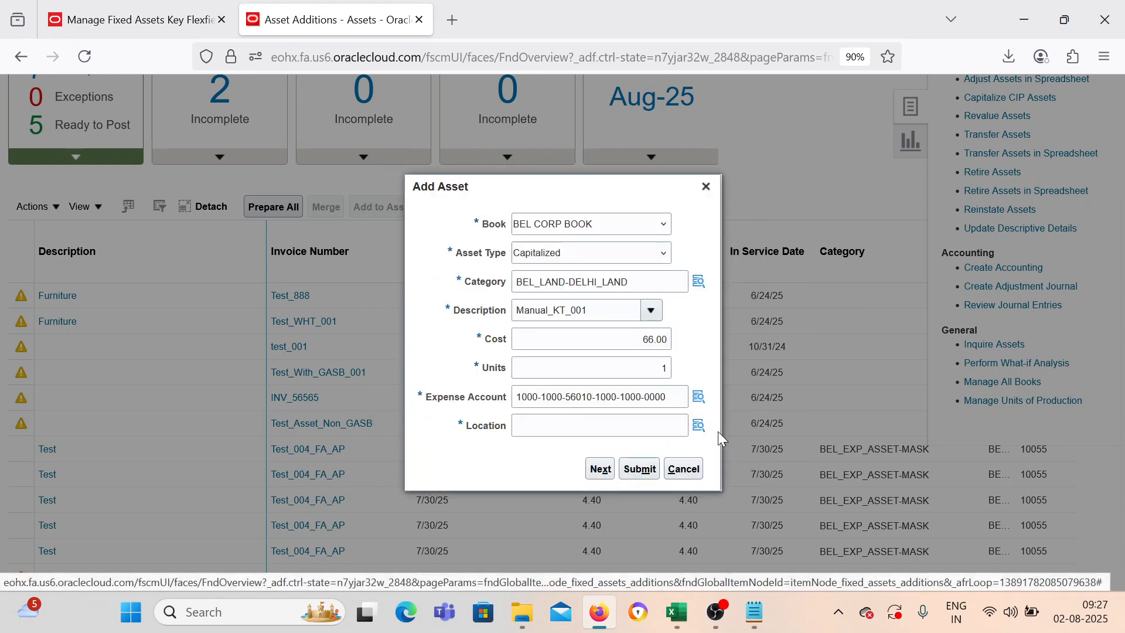
Search the locations, assign USA-CA-LOS ANGELES-A2 to the asset, and continue to its full details page.
{"action": "left_click", "coordinate": [699, 425]}
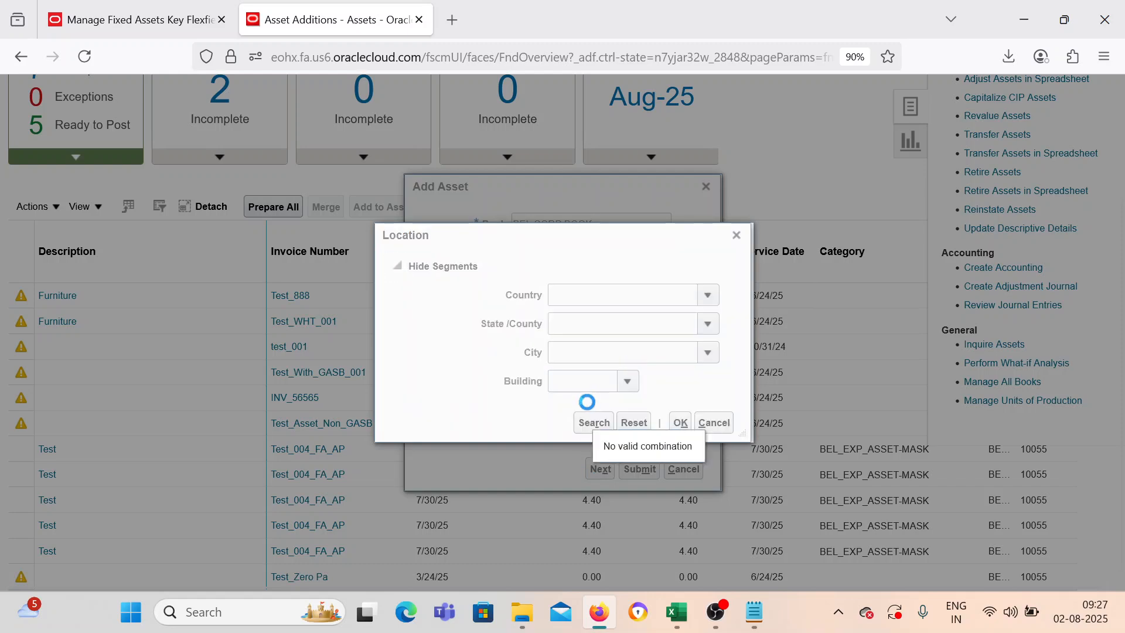
{"action": "left_click", "coordinate": [594, 424]}
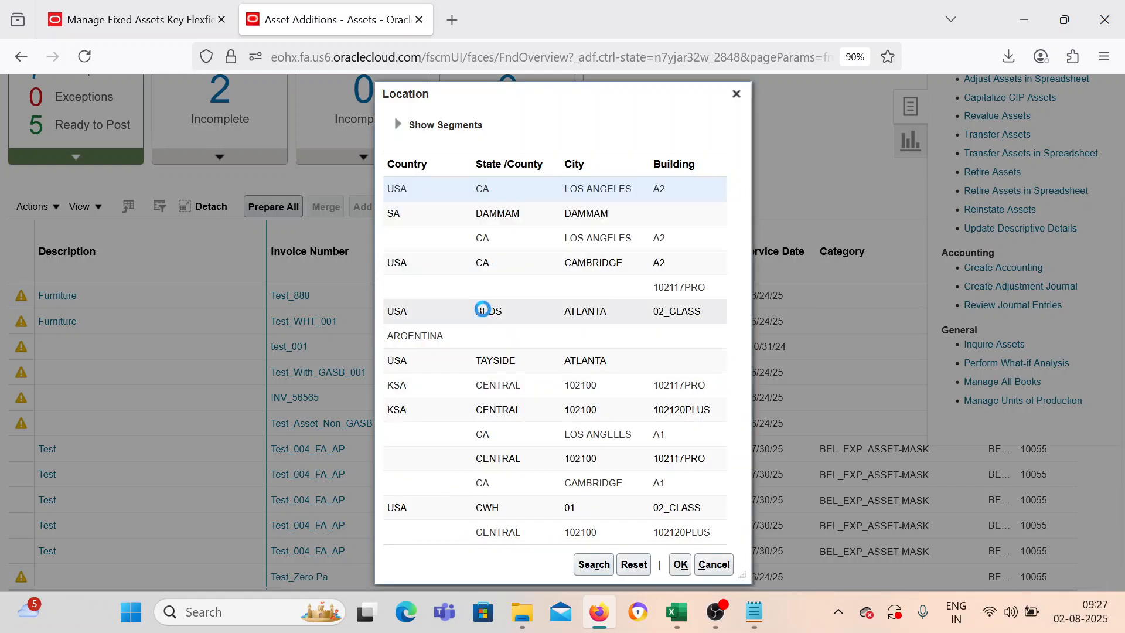
{"action": "left_click", "coordinate": [680, 564]}
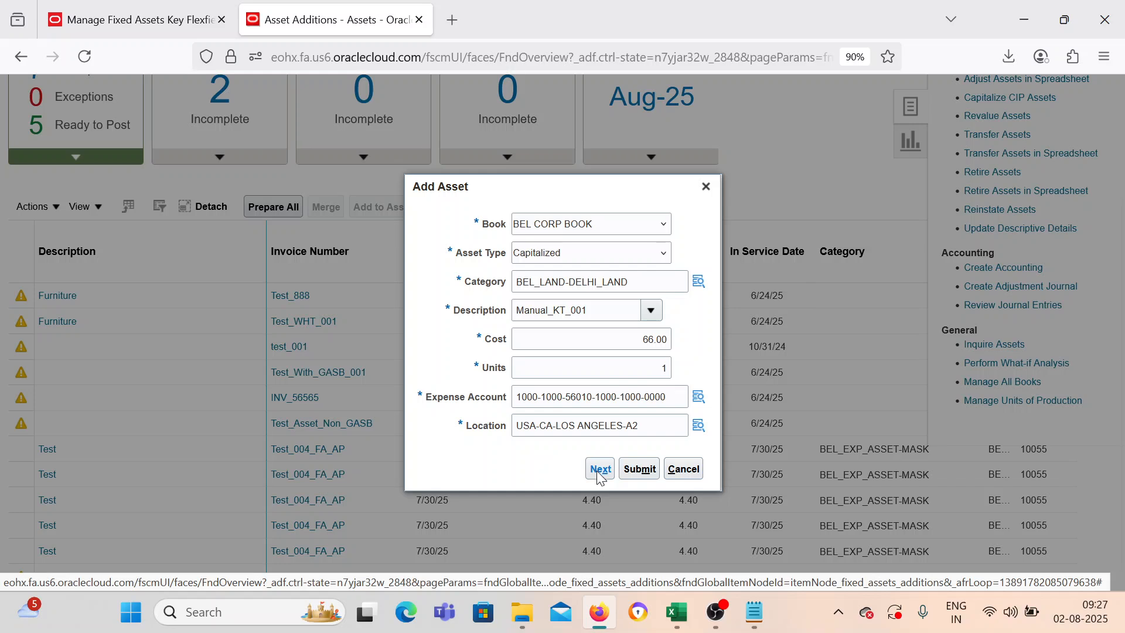
{"action": "left_click", "coordinate": [600, 475]}
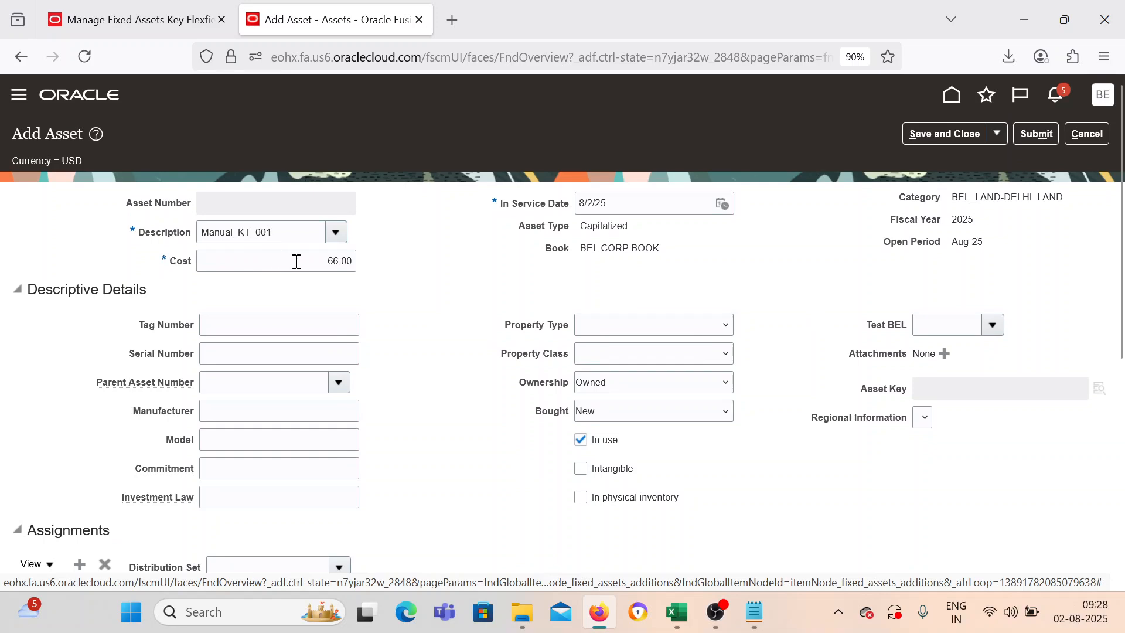
Review the asset's description, category, asset type, book, descriptive details and assignments.
{"action": "left_click", "coordinate": [269, 233]}
{"action": "left_click", "coordinate": [740, 247]}
{"action": "left_click_drag", "start_coordinate": [951, 198], "coordinate": [1079, 201]}
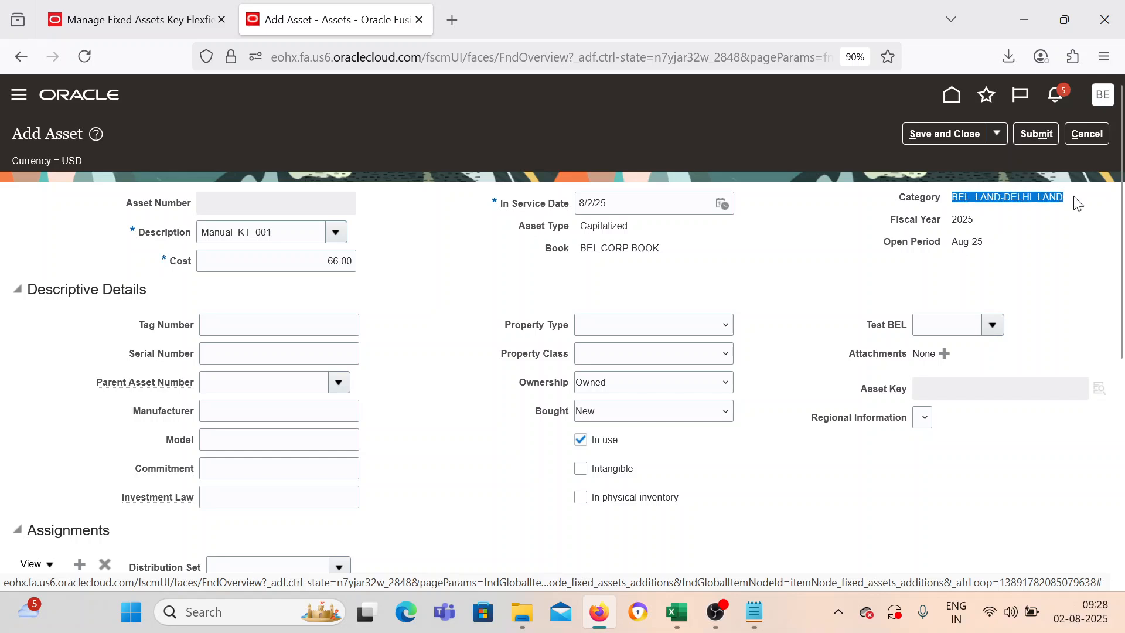
{"action": "left_click_drag", "start_coordinate": [584, 227], "coordinate": [643, 232]}
{"action": "left_click", "coordinate": [615, 258]}
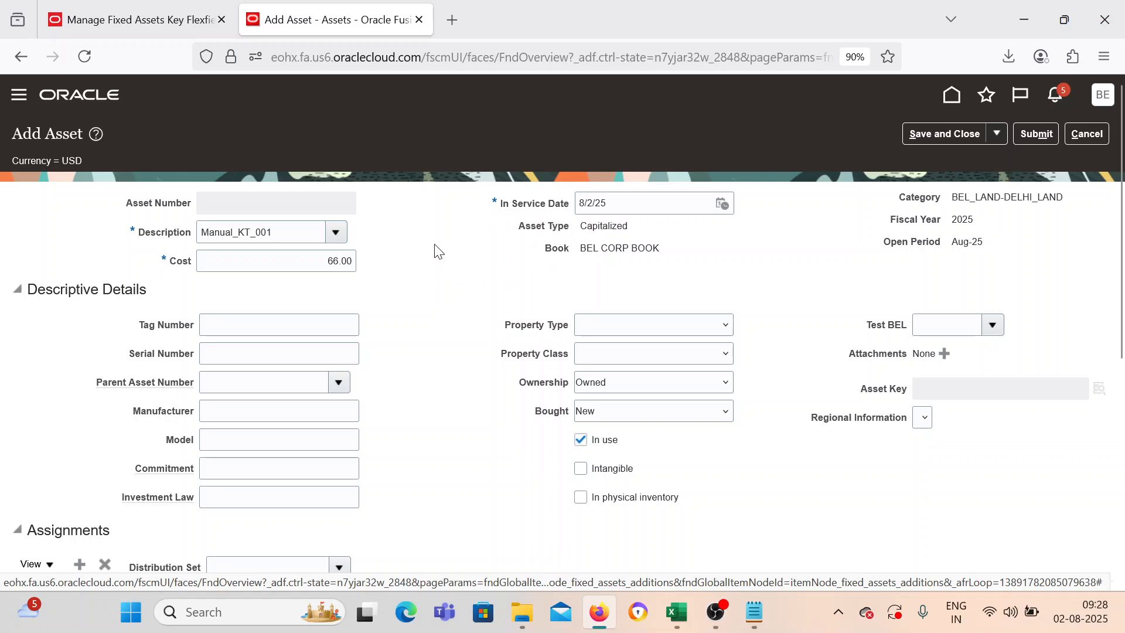
{"action": "left_click_drag", "start_coordinate": [595, 226], "coordinate": [645, 231]}
{"action": "scroll", "coordinate": [645, 264], "scroll_direction": "down", "scroll_amount": 5}
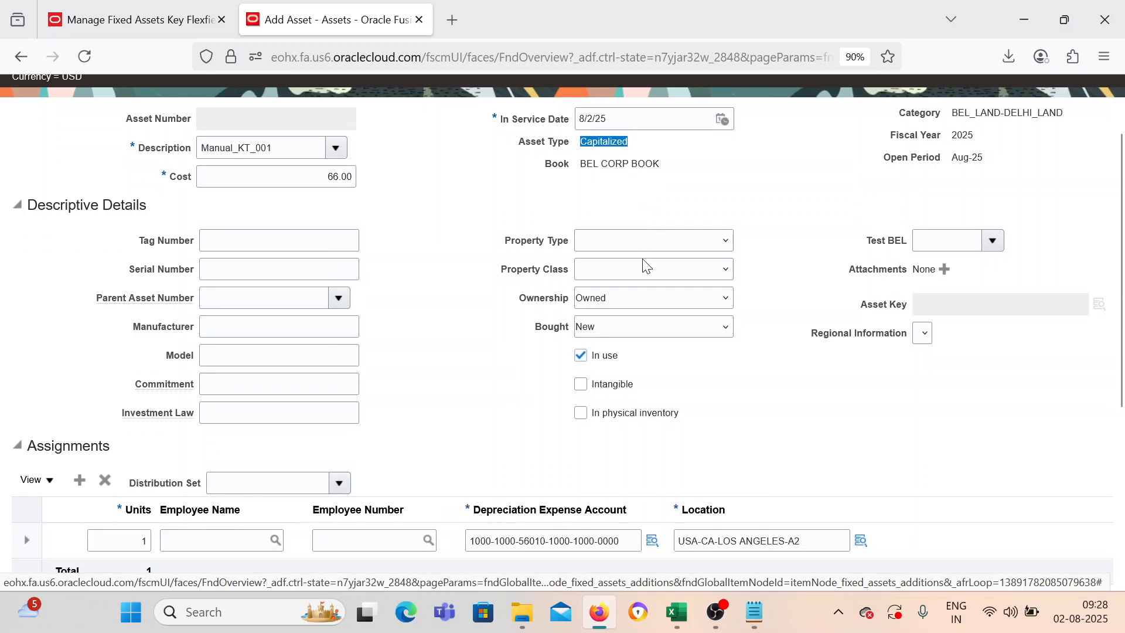
{"action": "scroll", "coordinate": [645, 264], "scroll_direction": "up", "scroll_amount": 2}
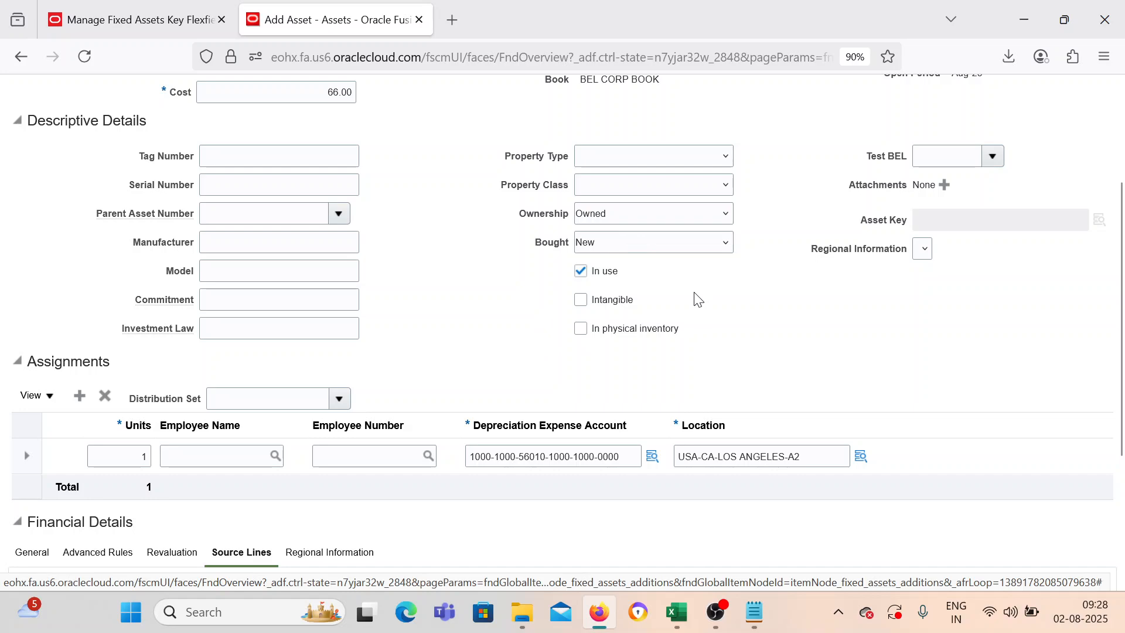
{"action": "scroll", "coordinate": [697, 298], "scroll_direction": "down", "scroll_amount": 4}
{"action": "scroll", "coordinate": [358, 345], "scroll_direction": "up", "scroll_amount": 5}
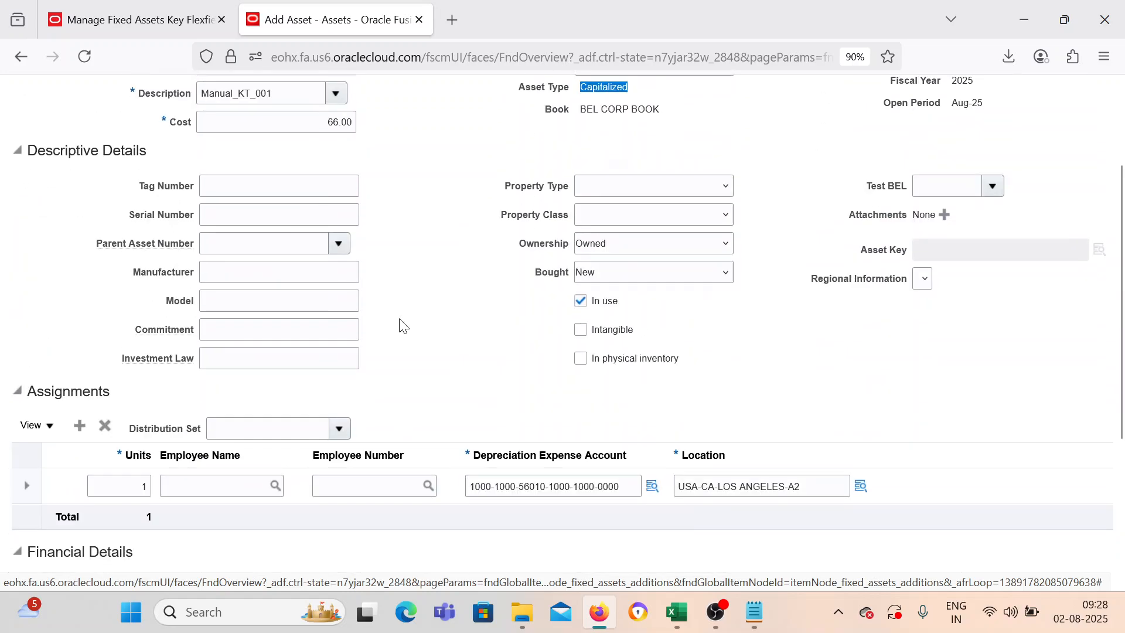
{"action": "scroll", "coordinate": [477, 340], "scroll_direction": "down", "scroll_amount": 5}
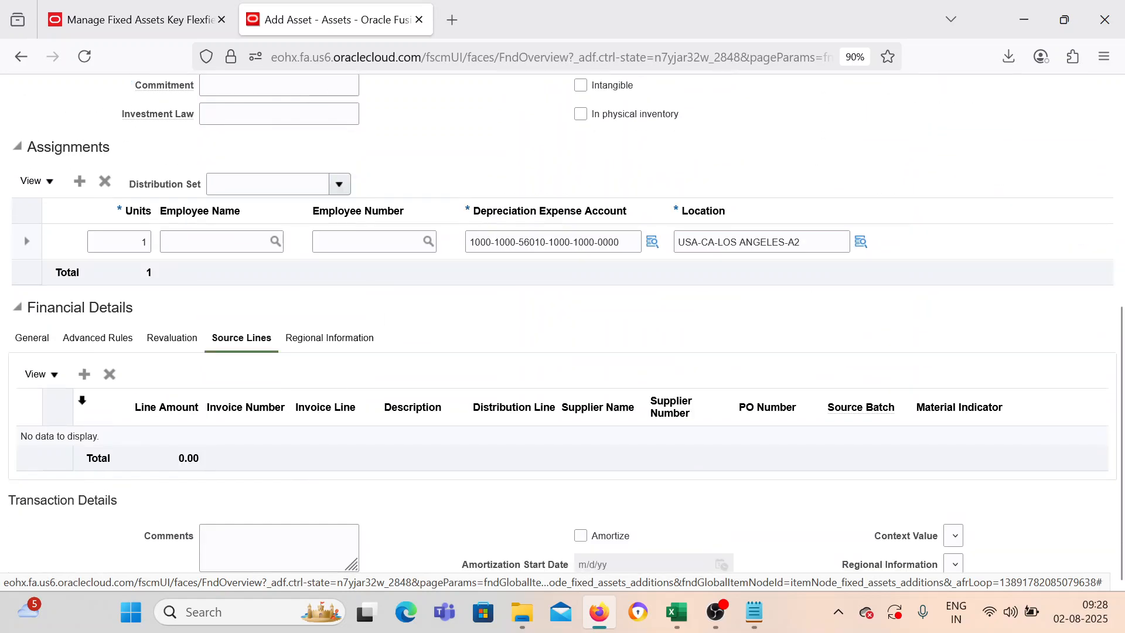
Check the general financial details, including depreciation method, life and prorate convention, and submit the asset.
{"action": "left_click", "coordinate": [33, 341]}
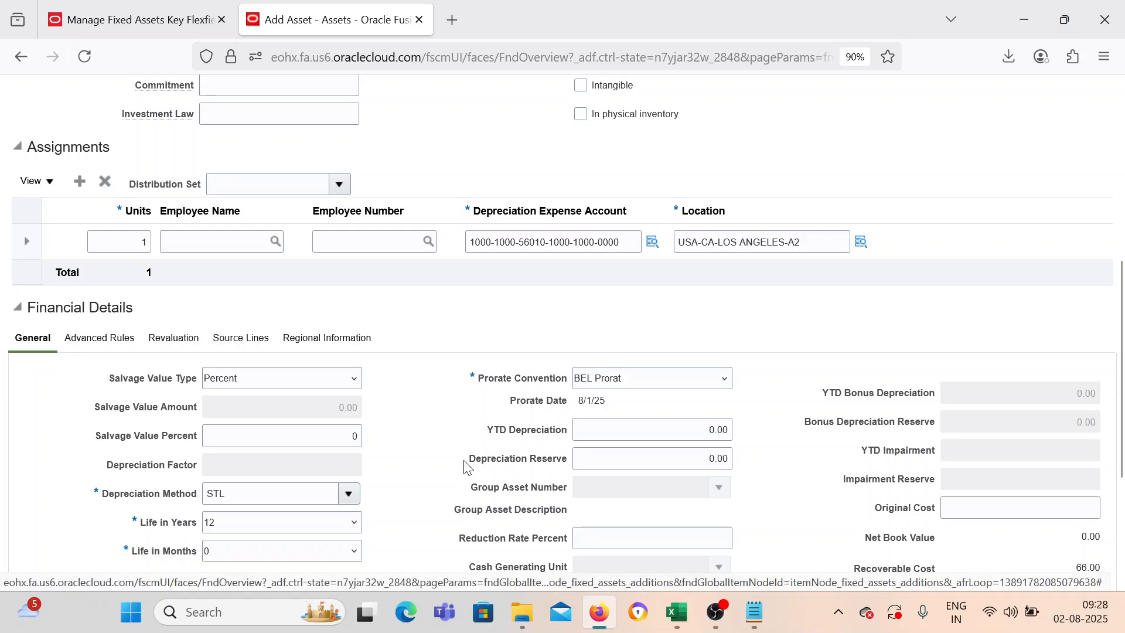
{"action": "scroll", "coordinate": [467, 467], "scroll_direction": "down", "scroll_amount": 3}
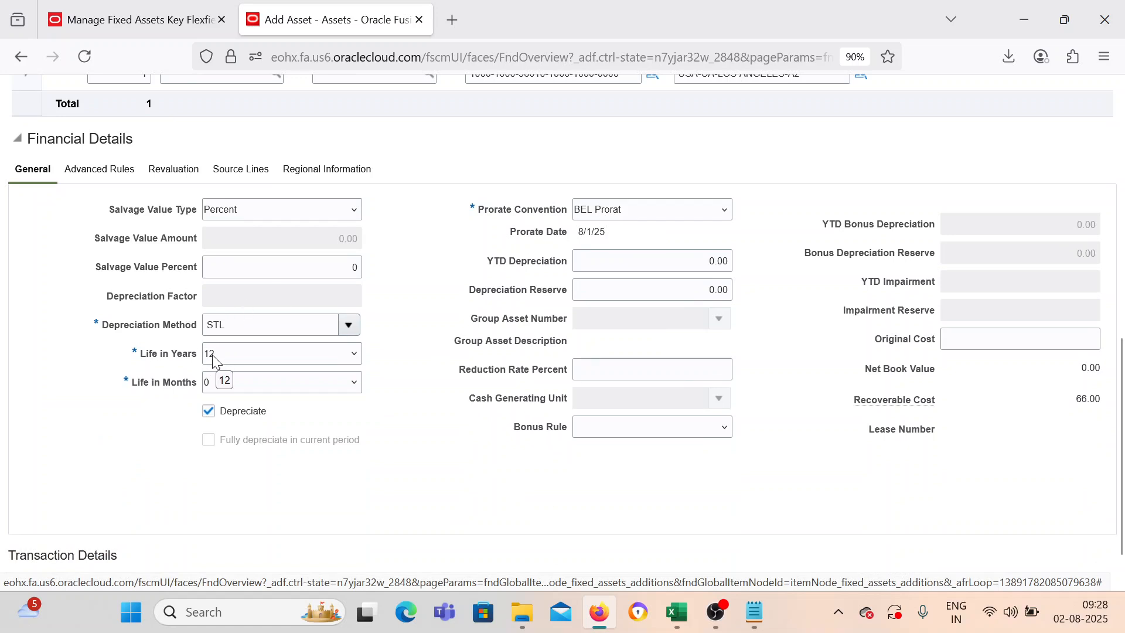
{"action": "scroll", "coordinate": [236, 393], "scroll_direction": "down", "scroll_amount": 1}
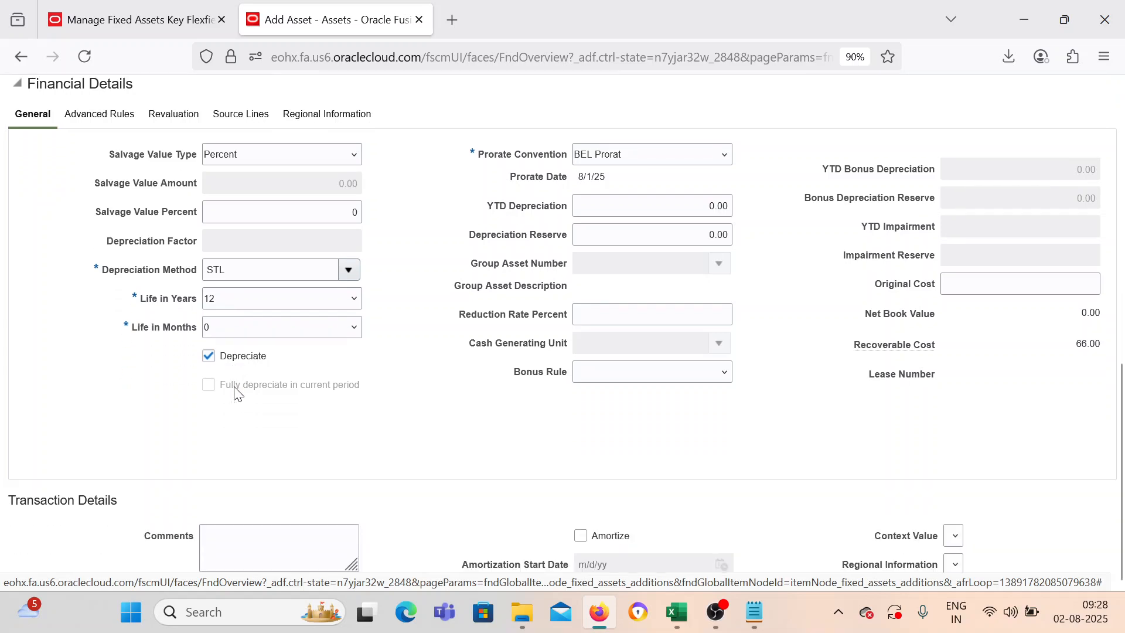
{"action": "scroll", "coordinate": [503, 417], "scroll_direction": "up", "scroll_amount": 2}
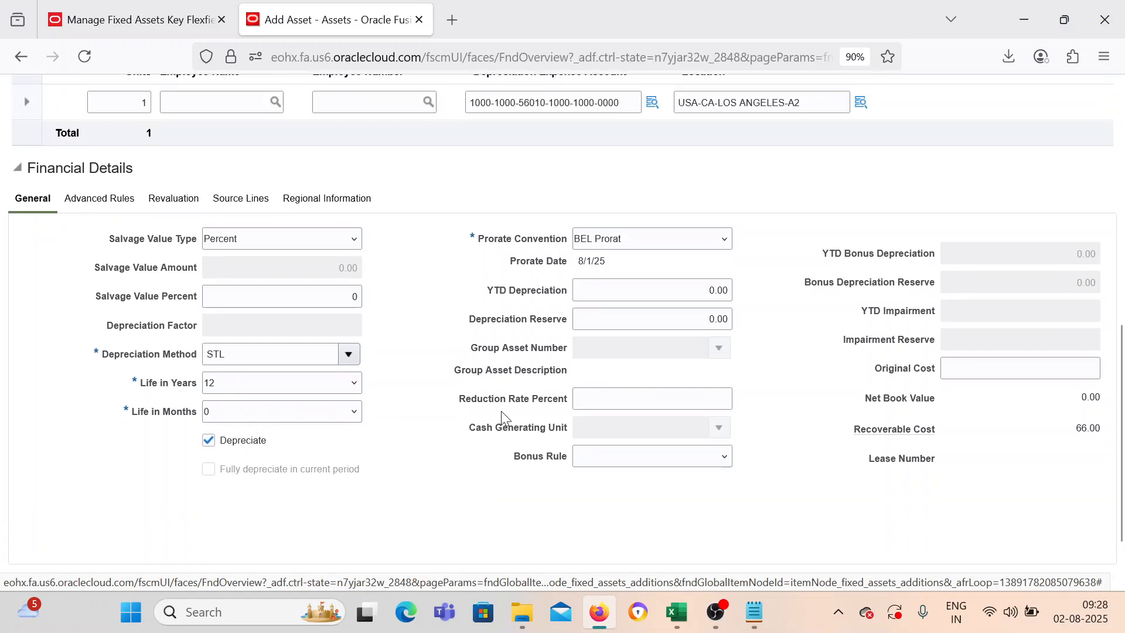
{"action": "scroll", "coordinate": [502, 414], "scroll_direction": "up", "scroll_amount": 4}
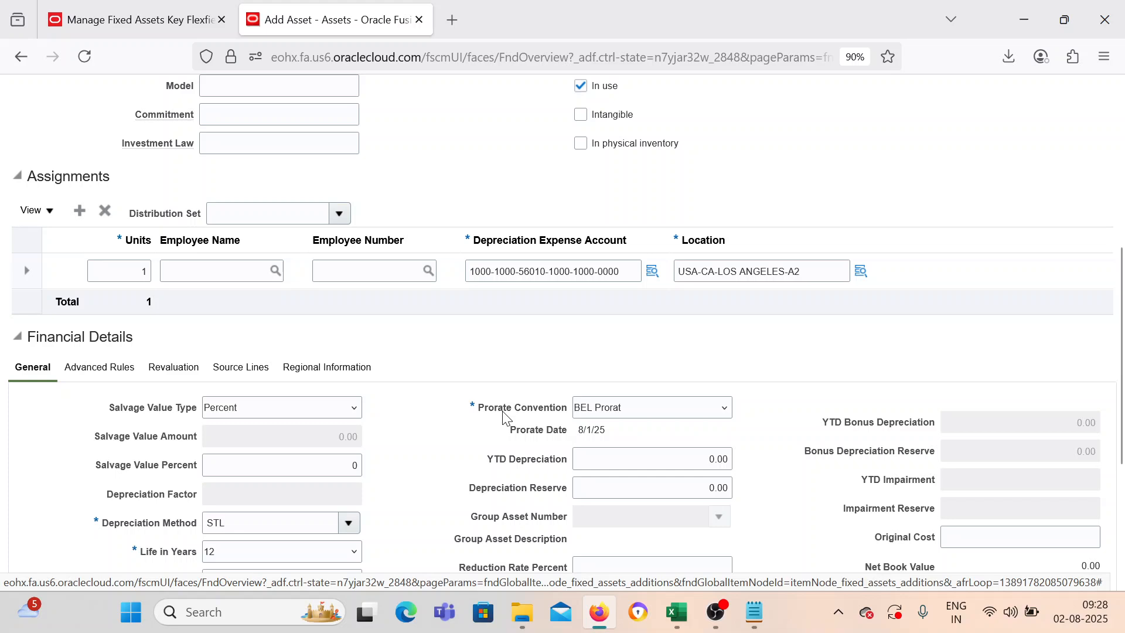
{"action": "scroll", "coordinate": [502, 417], "scroll_direction": "up", "scroll_amount": 8}
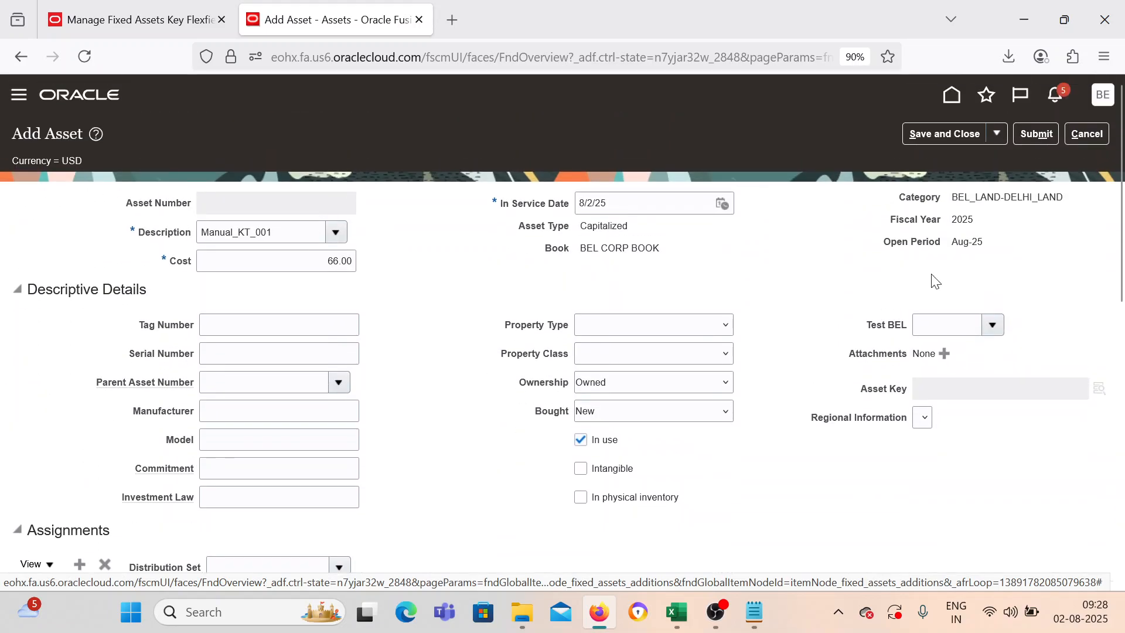
{"action": "left_click", "coordinate": [1035, 136]}
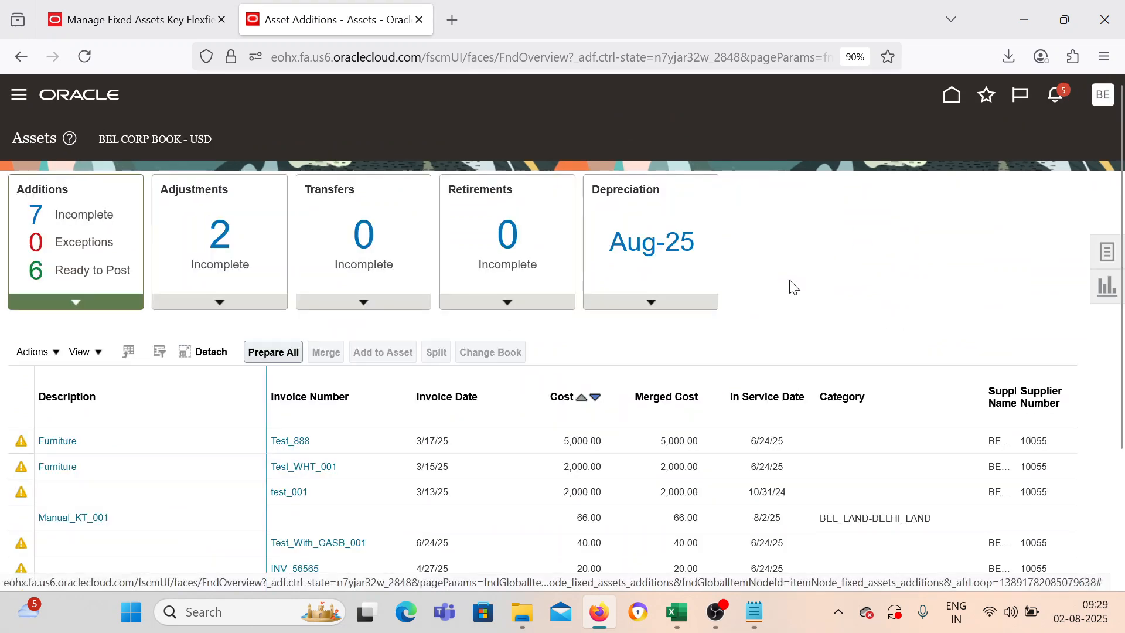
Check the additions ready to post and inquire on recent additions in BEL CORP BOOK, closing the inquiry when finished.
{"action": "left_click", "coordinate": [102, 273]}
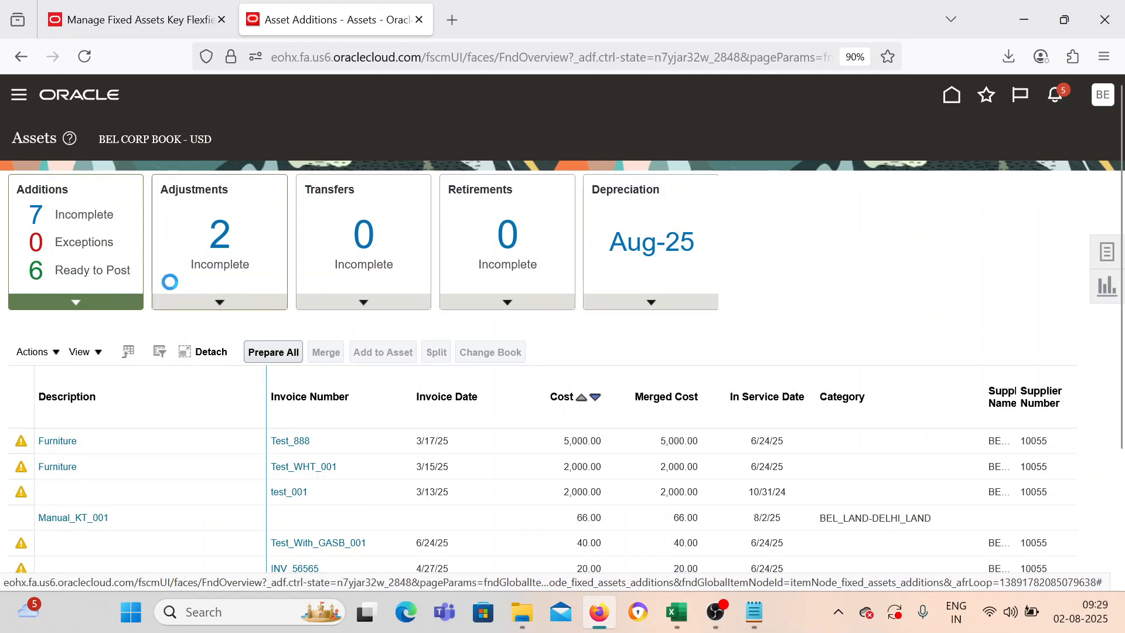
{"action": "scroll", "coordinate": [170, 283], "scroll_direction": "down", "scroll_amount": 2}
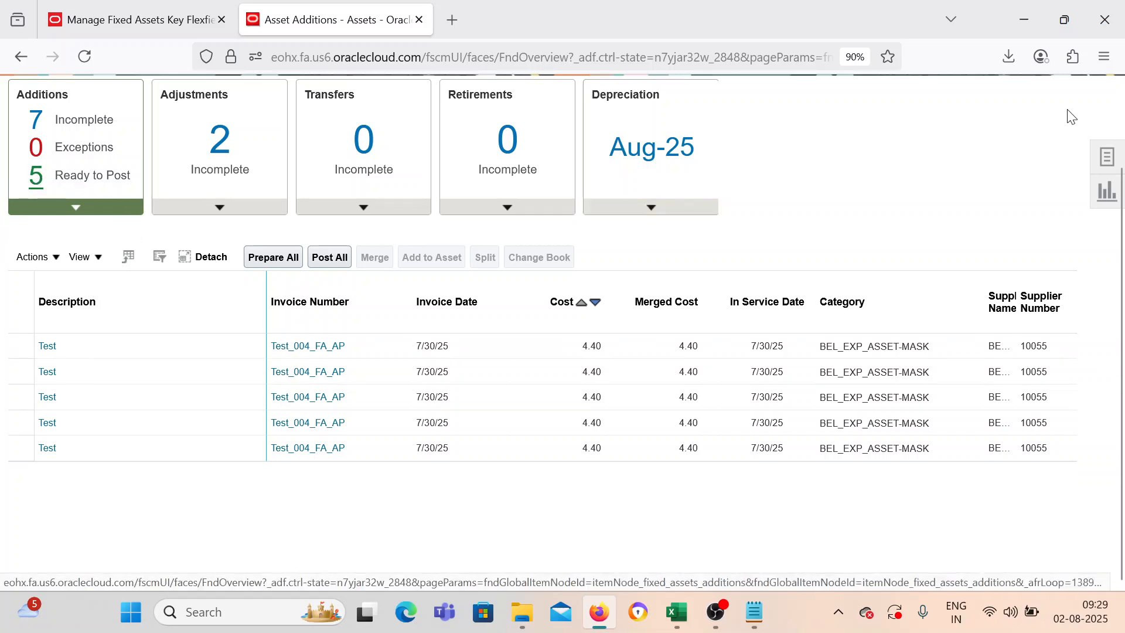
{"action": "scroll", "coordinate": [975, 186], "scroll_direction": "up", "scroll_amount": 2}
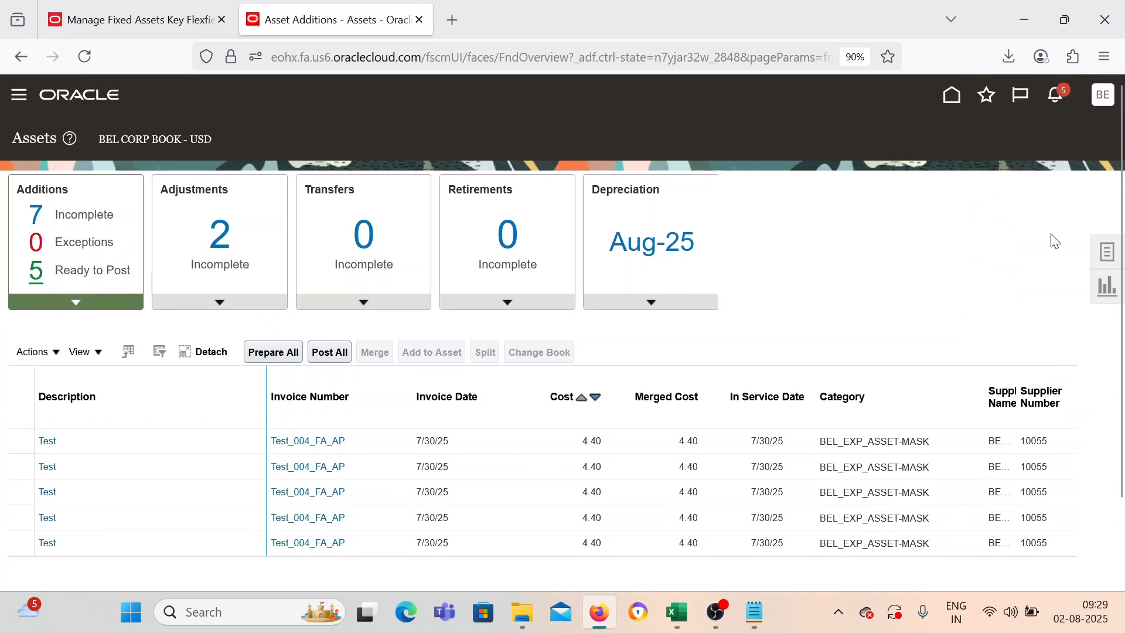
{"action": "left_click", "coordinate": [1104, 252]}
{"action": "left_click", "coordinate": [1000, 489]}
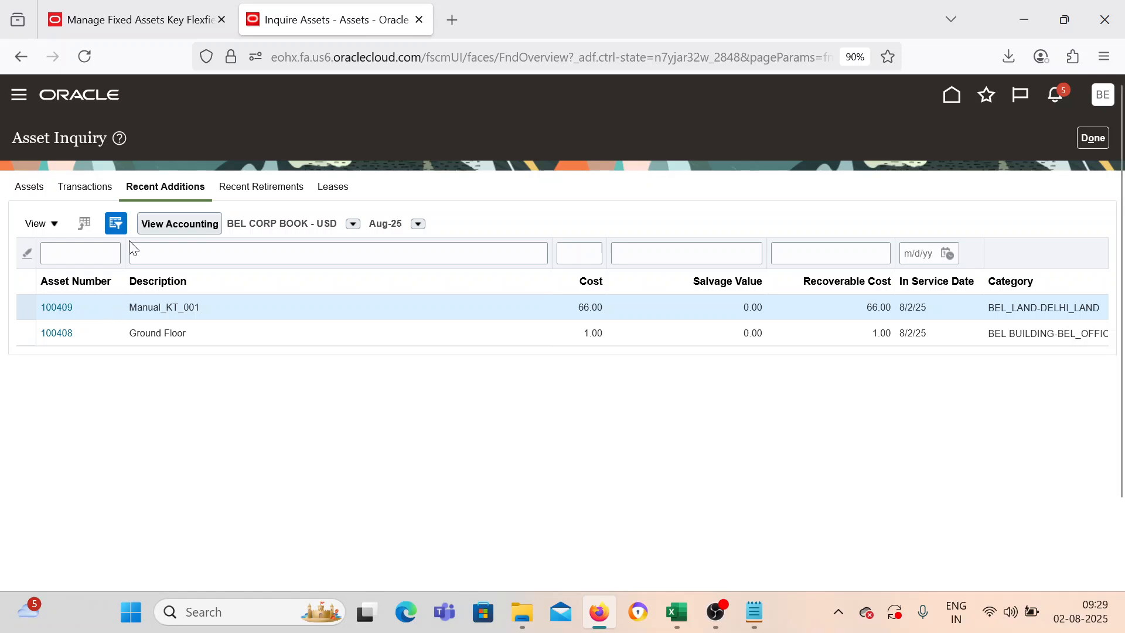
{"action": "left_click", "coordinate": [1094, 141]}
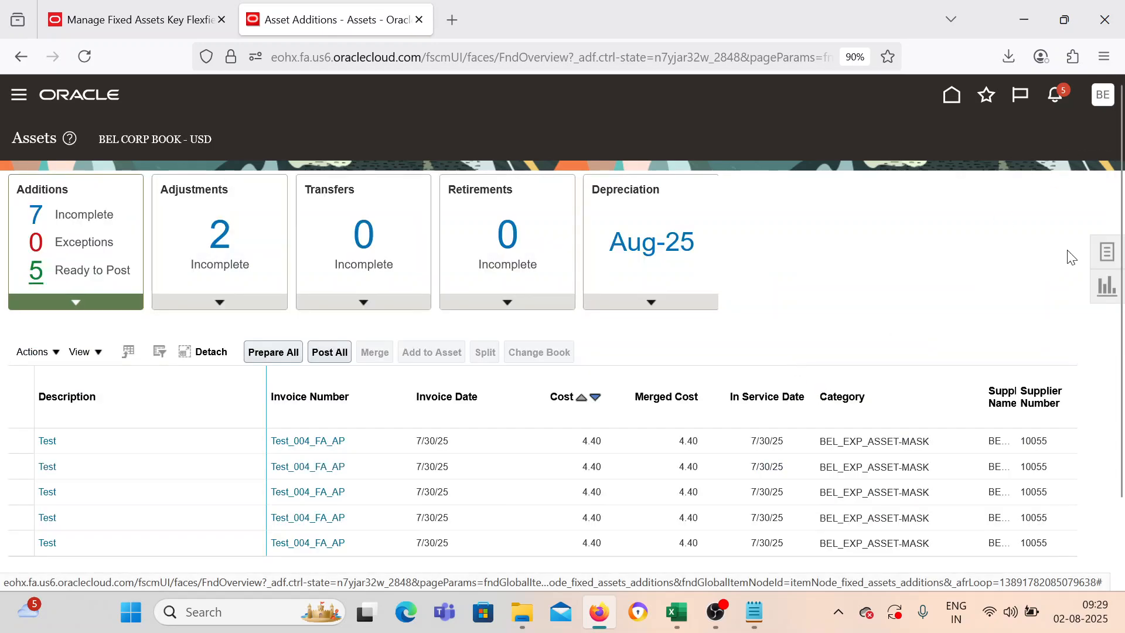
Submit the Create Accounting for Assets process for BEL CORP BOOK.
{"action": "left_click", "coordinate": [1107, 252]}
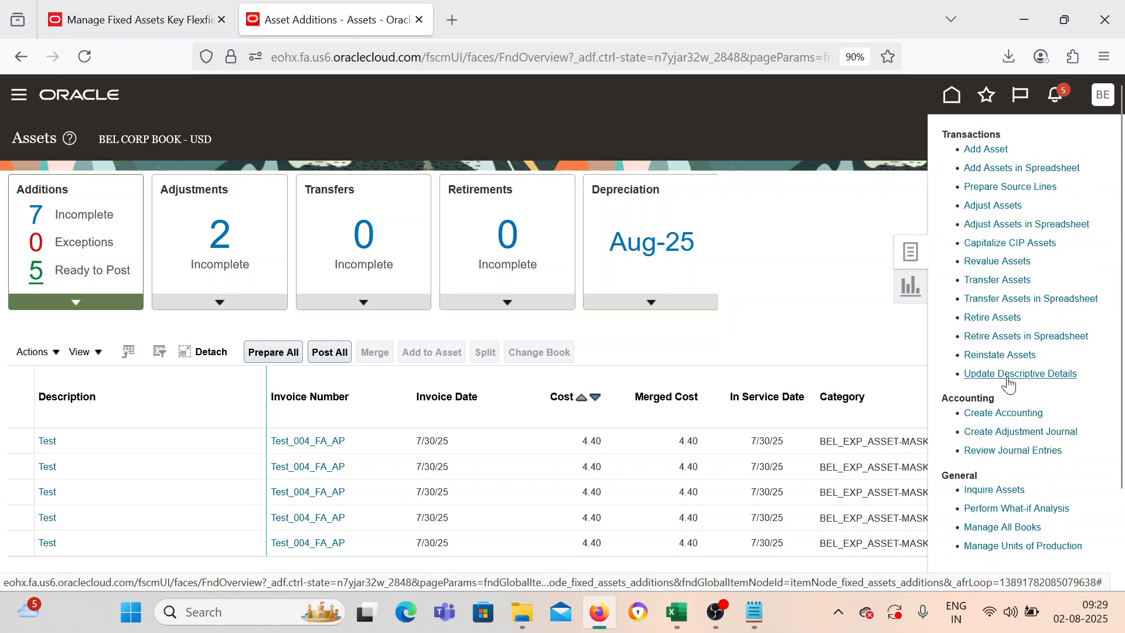
{"action": "scroll", "coordinate": [997, 381], "scroll_direction": "down", "scroll_amount": 3}
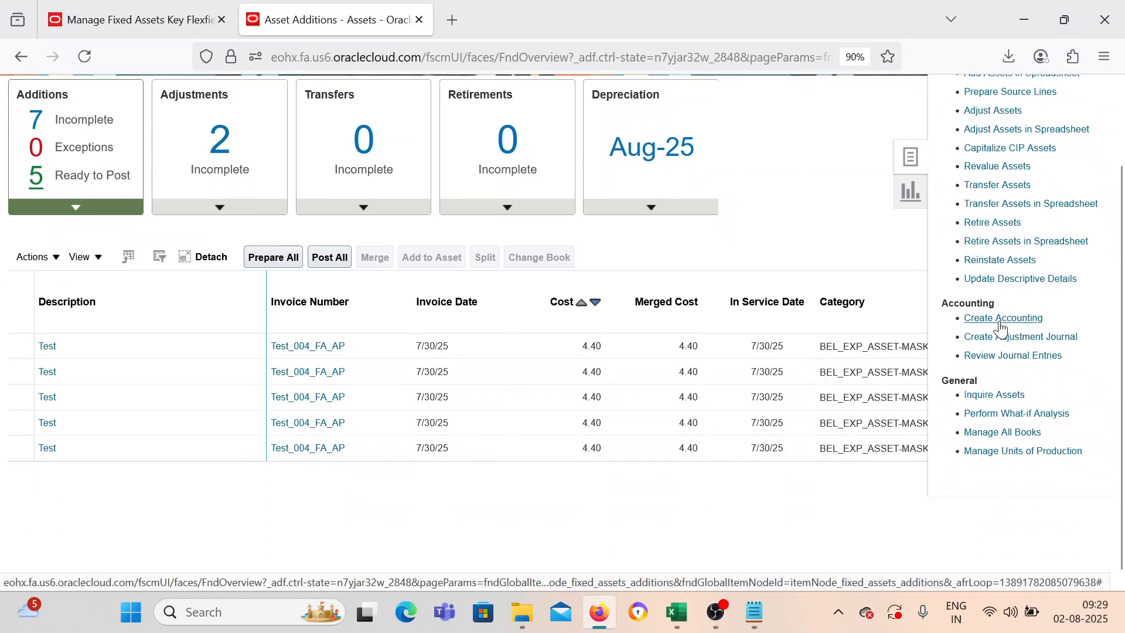
{"action": "left_click", "coordinate": [1000, 320]}
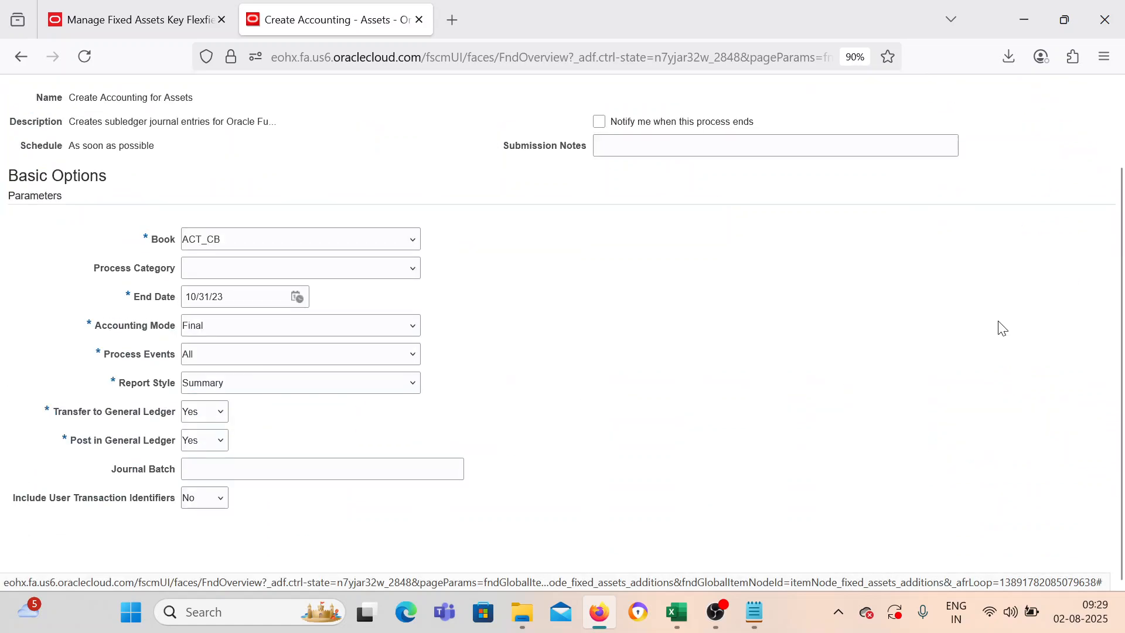
{"action": "left_click", "coordinate": [238, 240]}
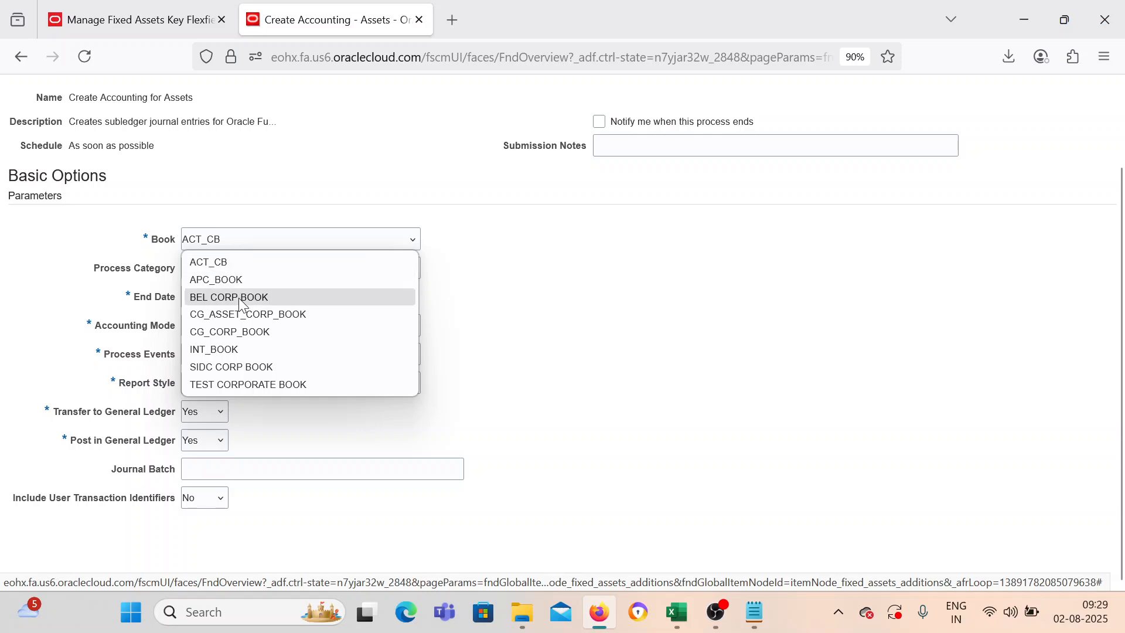
{"action": "left_click", "coordinate": [239, 299]}
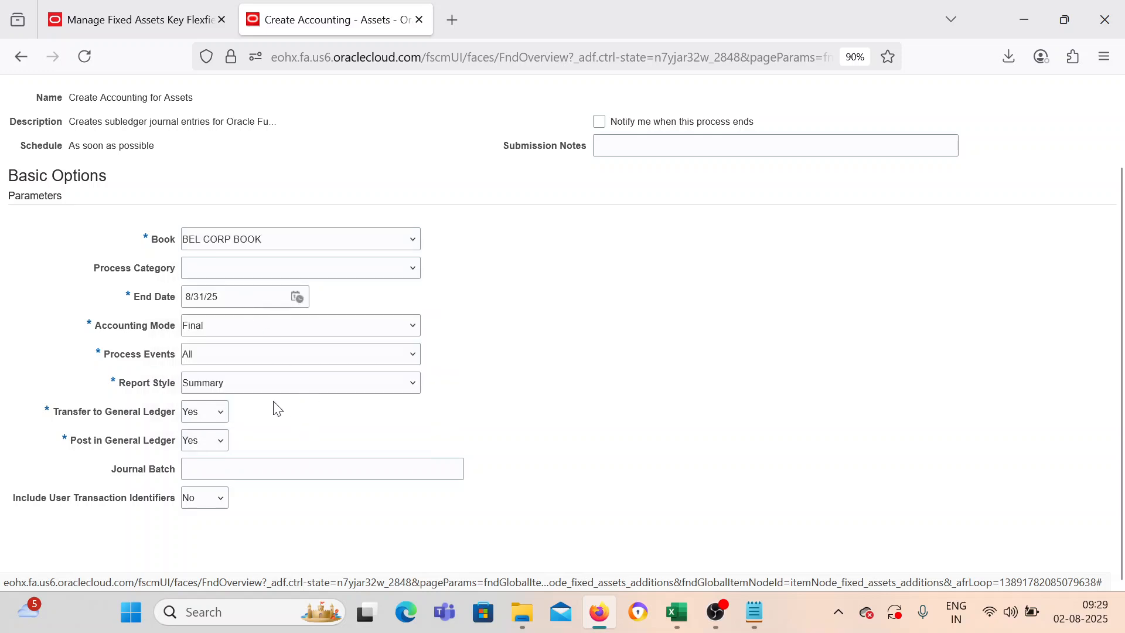
{"action": "scroll", "coordinate": [277, 408], "scroll_direction": "up", "scroll_amount": 2}
{"action": "left_click", "coordinate": [1024, 151]}
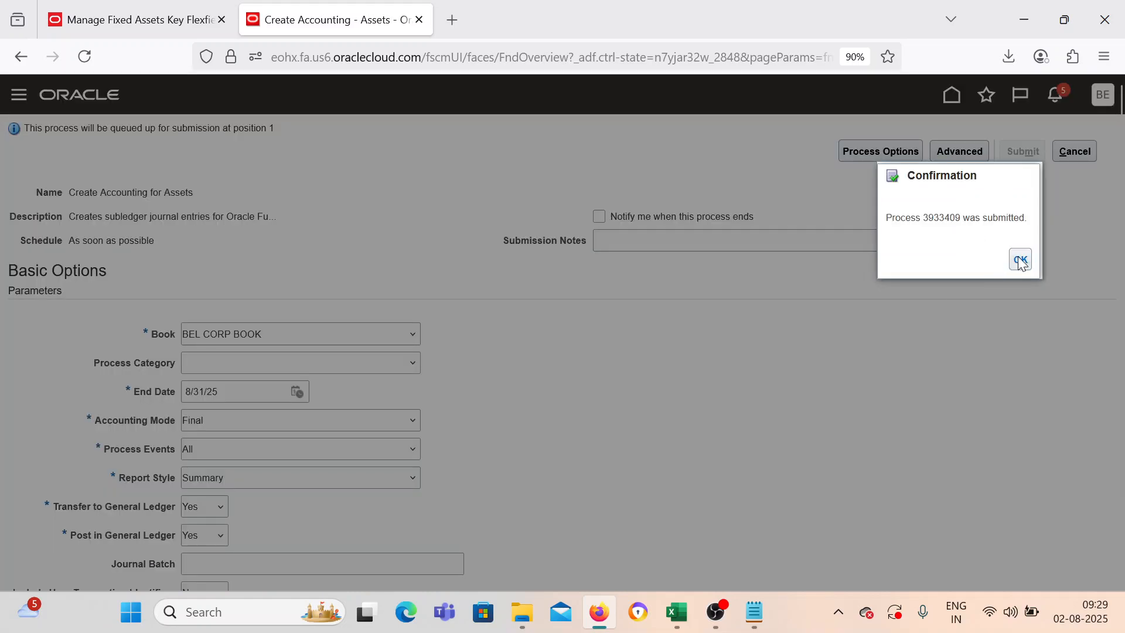
{"action": "left_click", "coordinate": [1021, 261]}
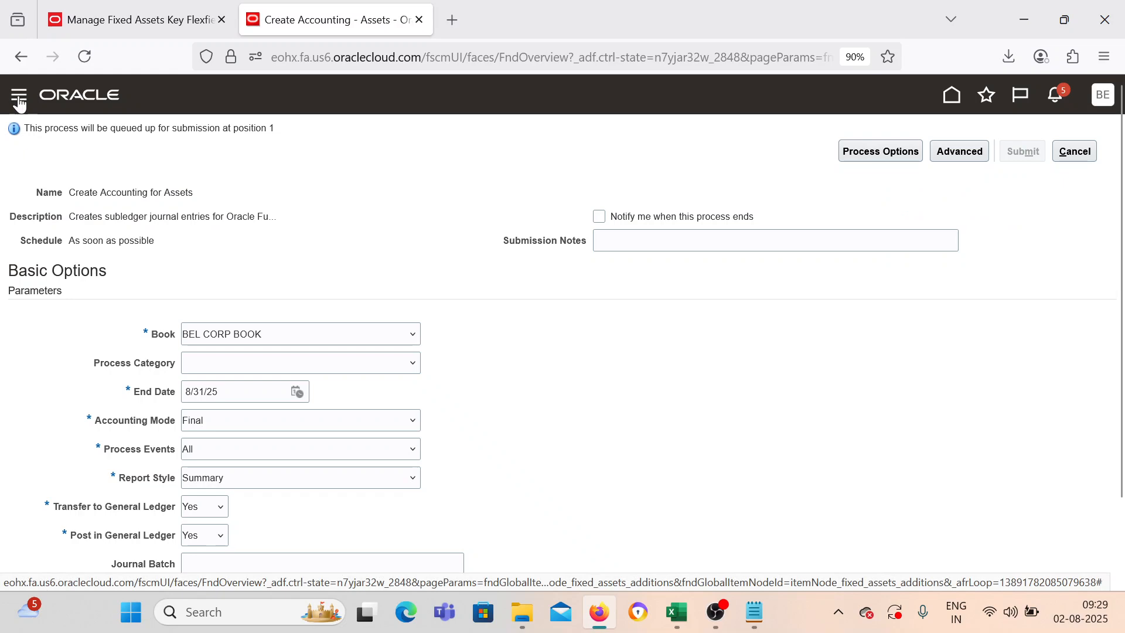
Open Scheduled Processes and refresh the list repeatedly to monitor the Create Accounting for Assets process and its subprocesses.
{"action": "scroll", "coordinate": [129, 349], "scroll_direction": "down", "scroll_amount": 10}
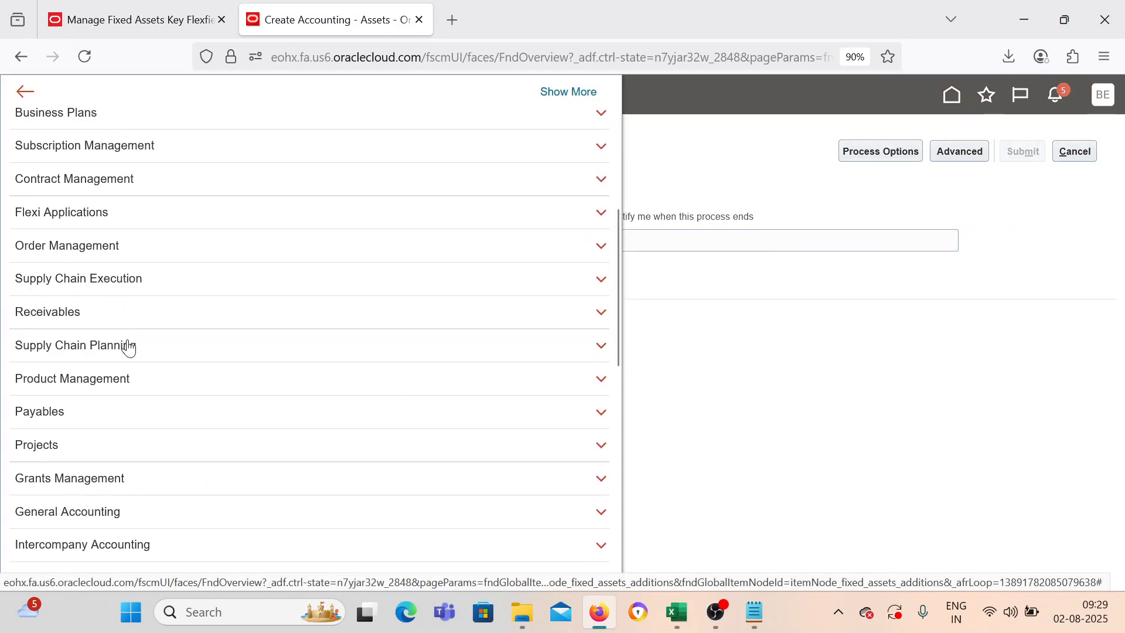
{"action": "scroll", "coordinate": [130, 346], "scroll_direction": "down", "scroll_amount": 4}
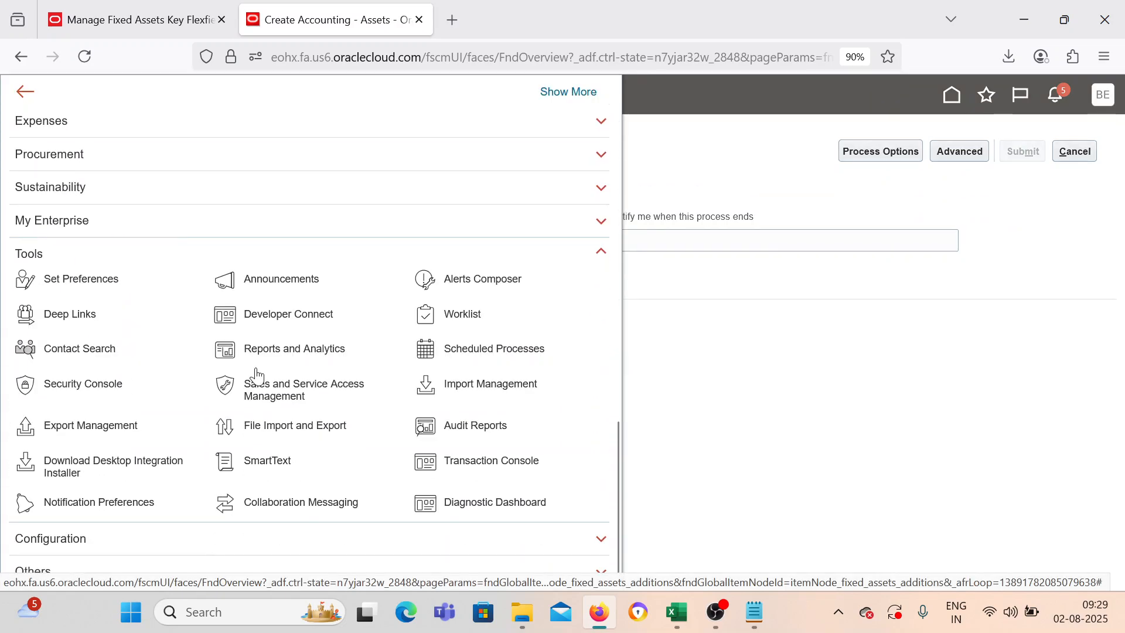
{"action": "left_click", "coordinate": [432, 355]}
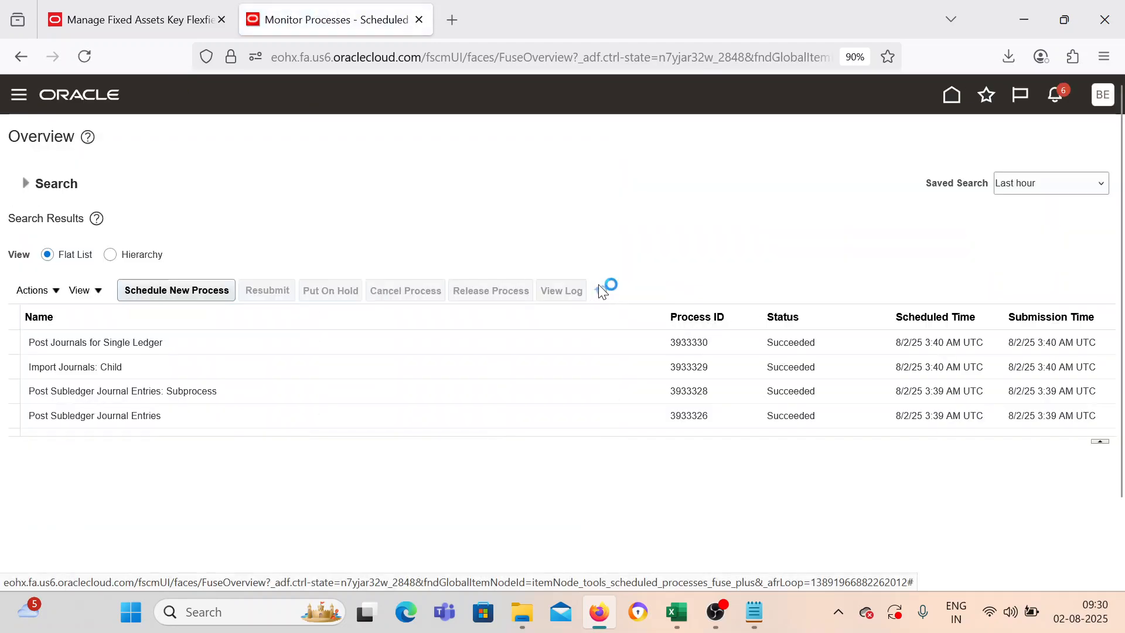
{"action": "left_click", "coordinate": [601, 290]}
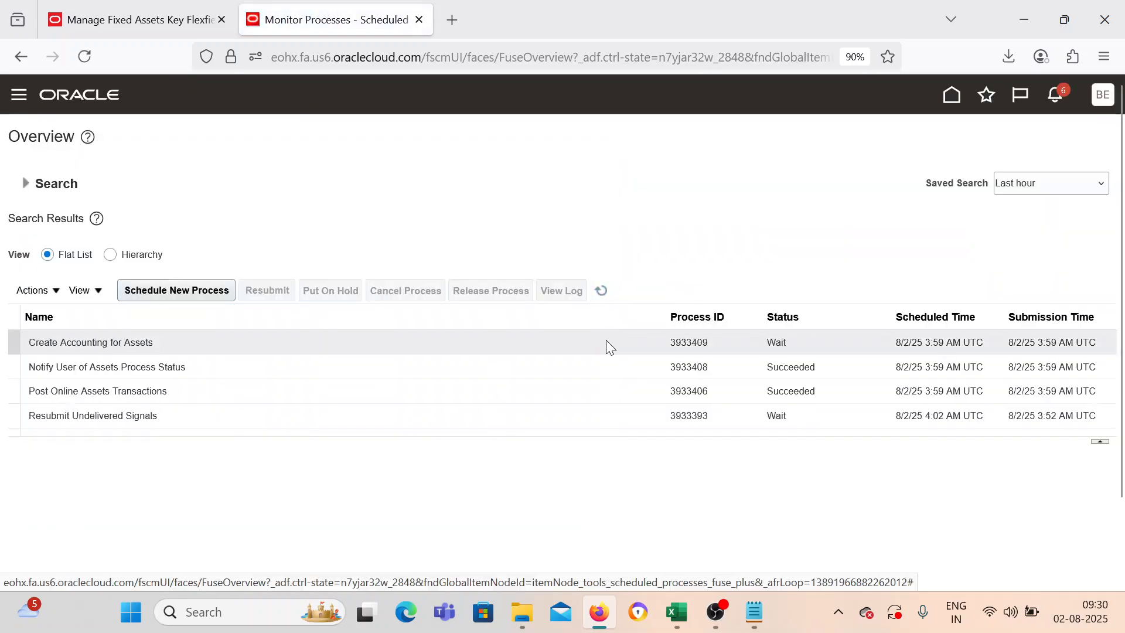
{"action": "left_click", "coordinate": [599, 291]}
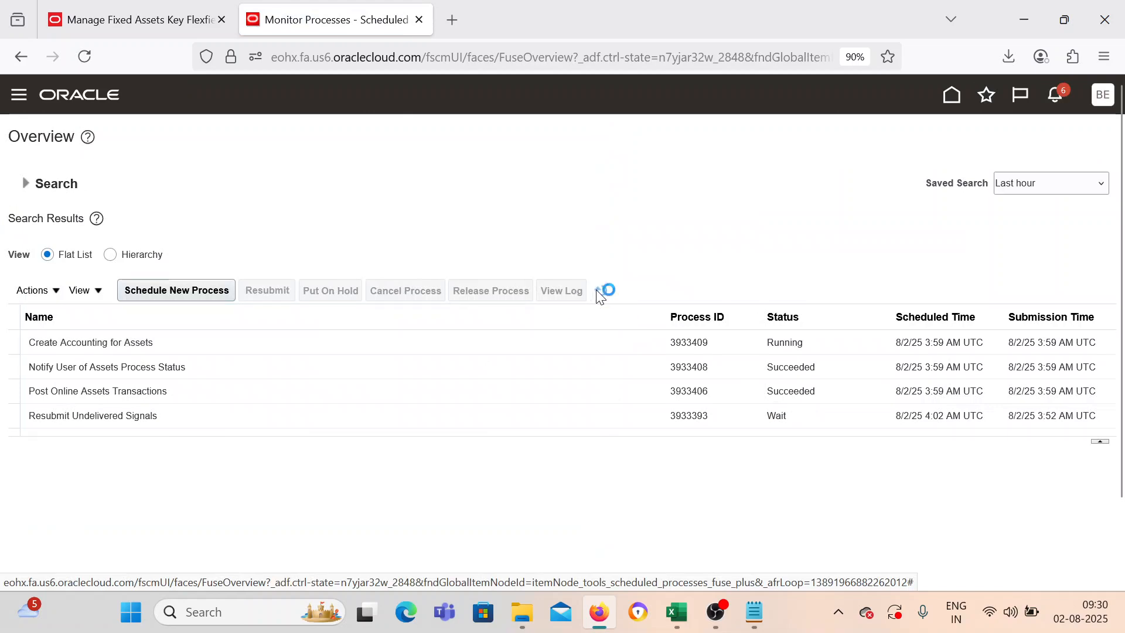
{"action": "left_click", "coordinate": [598, 291]}
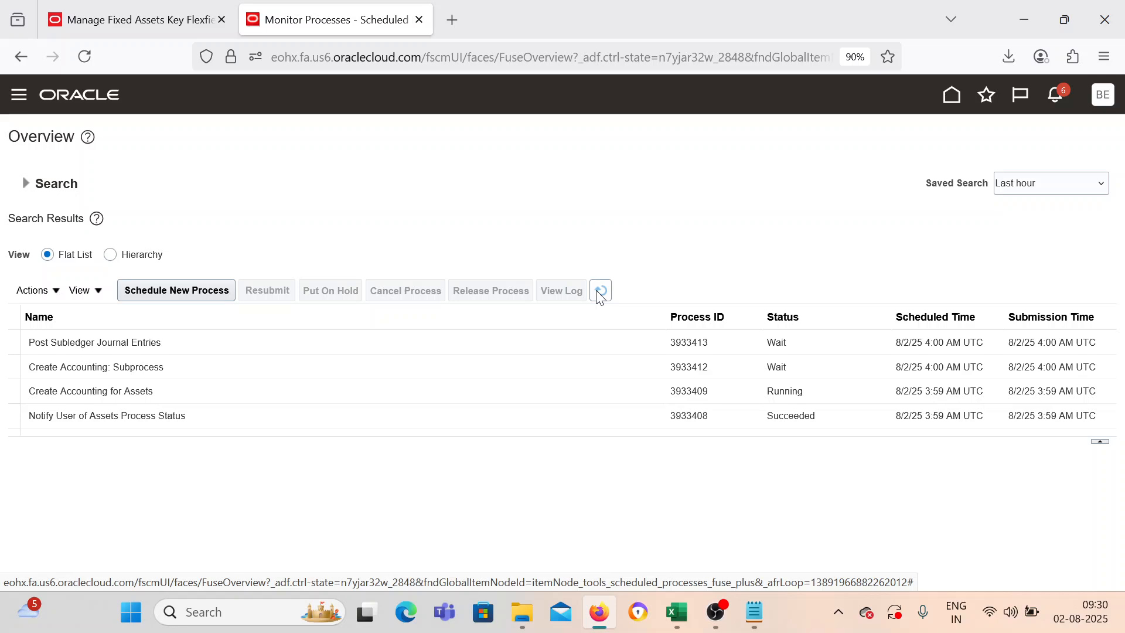
{"action": "left_click", "coordinate": [600, 291]}
{"action": "left_click", "coordinate": [600, 292]}
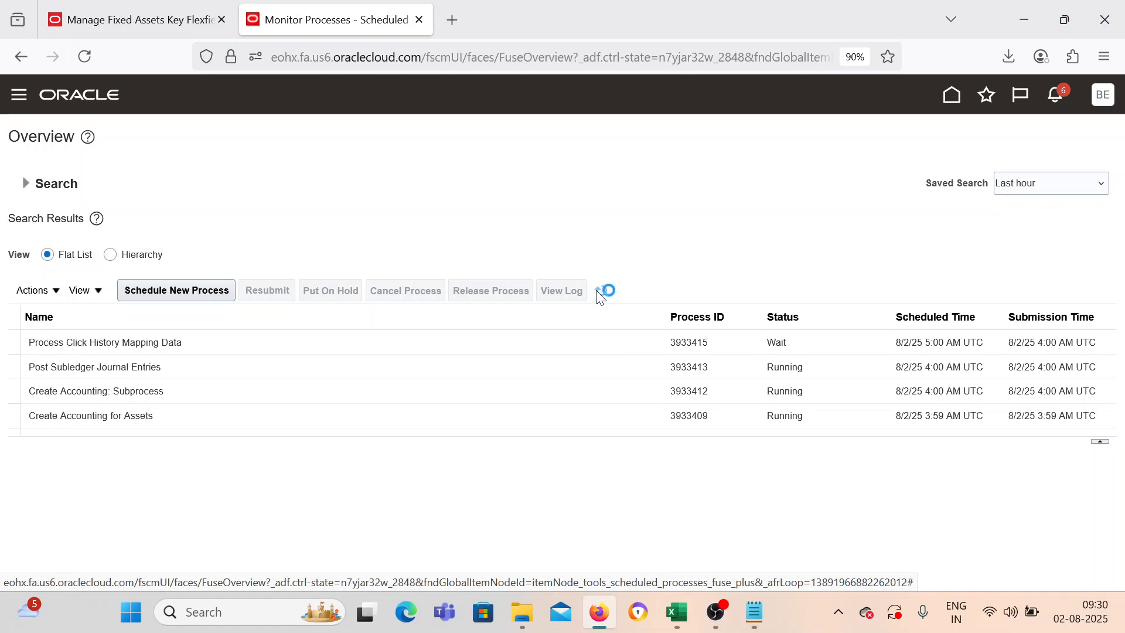
{"action": "left_click", "coordinate": [600, 291]}
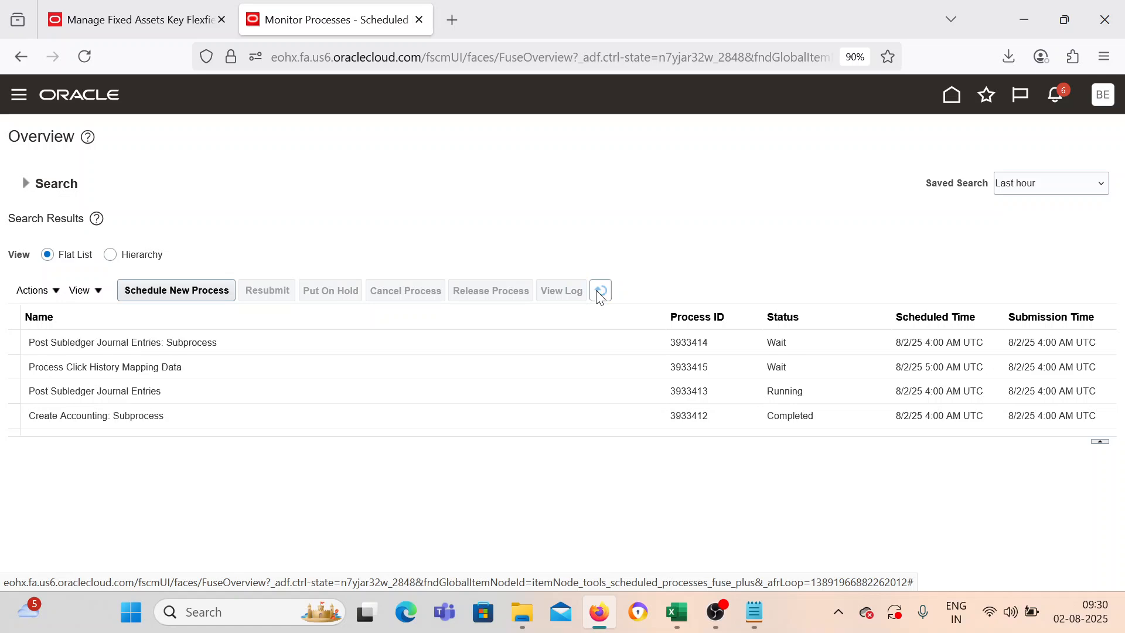
{"action": "left_click", "coordinate": [600, 291]}
{"action": "left_click", "coordinate": [599, 292]}
{"action": "left_click", "coordinate": [599, 291]}
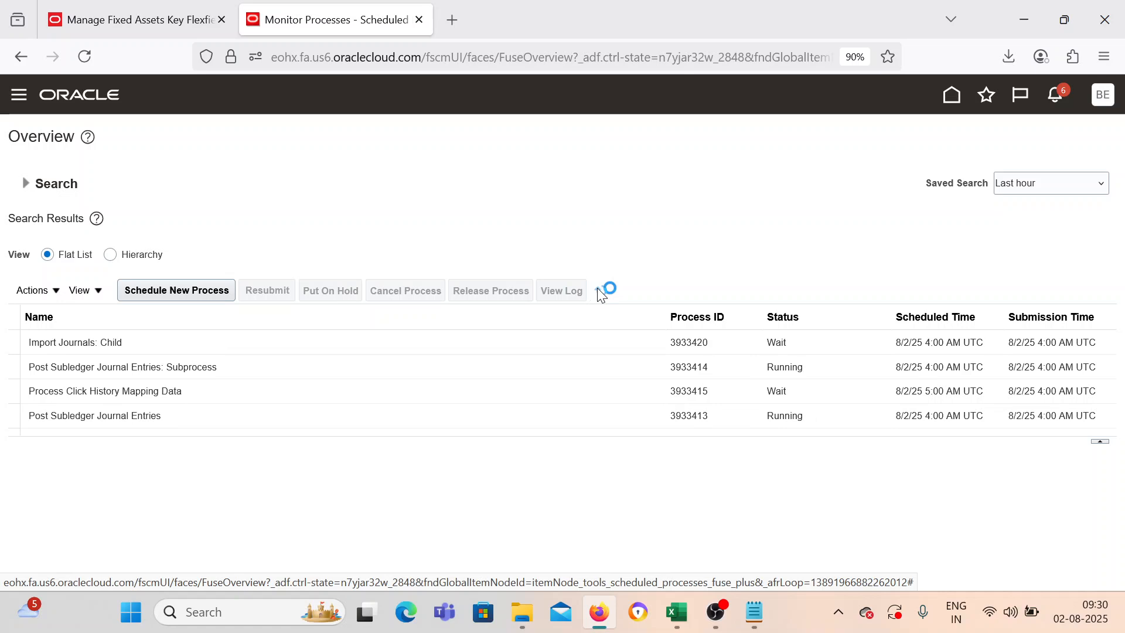
{"action": "left_click", "coordinate": [600, 291]}
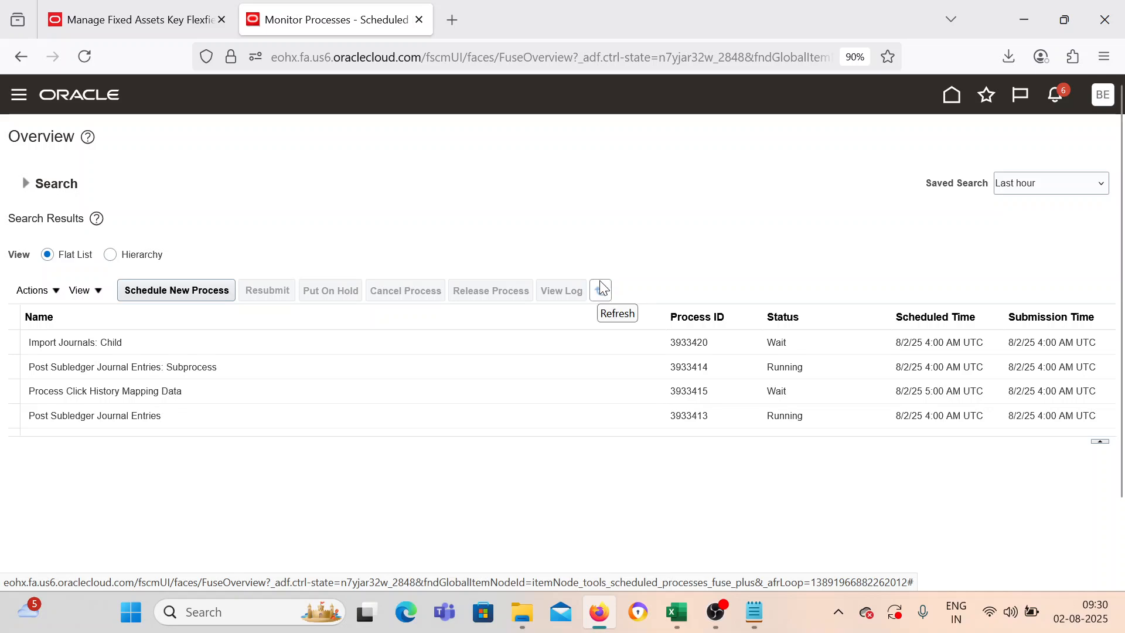
Return to Assets, inquire on recent additions in BEL CORP BOOK and view the accounting lines of asset Manual_KT_001.
{"action": "left_click", "coordinate": [22, 99]}
{"action": "scroll", "coordinate": [252, 457], "scroll_direction": "down", "scroll_amount": 5}
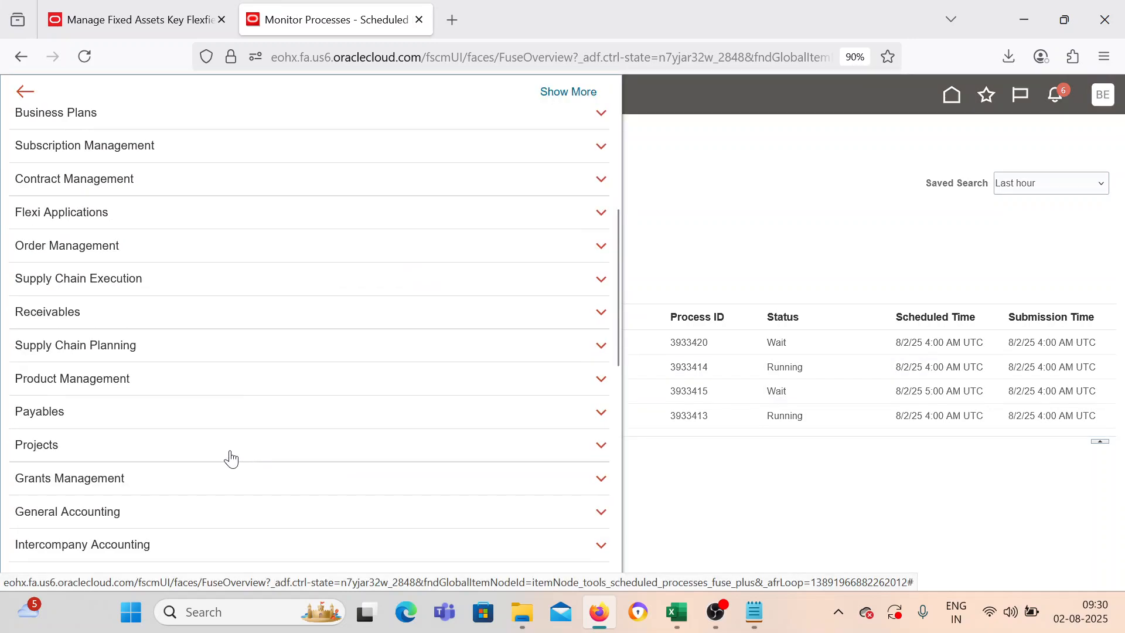
{"action": "scroll", "coordinate": [232, 459], "scroll_direction": "down", "scroll_amount": 4}
{"action": "left_click", "coordinate": [16, 413]}
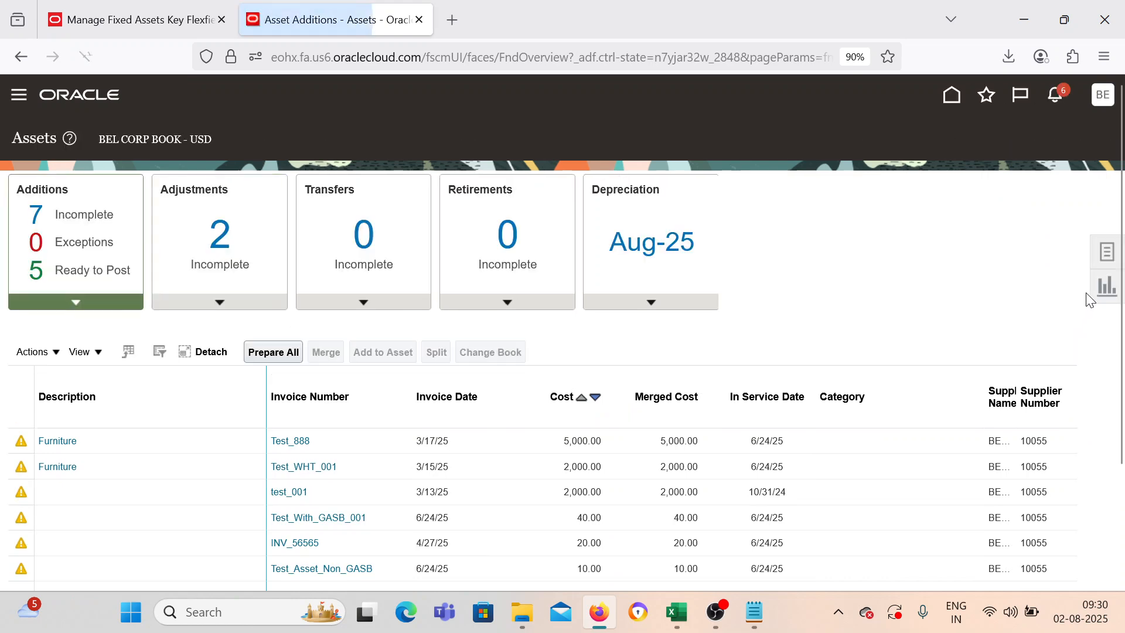
{"action": "left_click", "coordinate": [1100, 257]}
{"action": "left_click", "coordinate": [995, 491]}
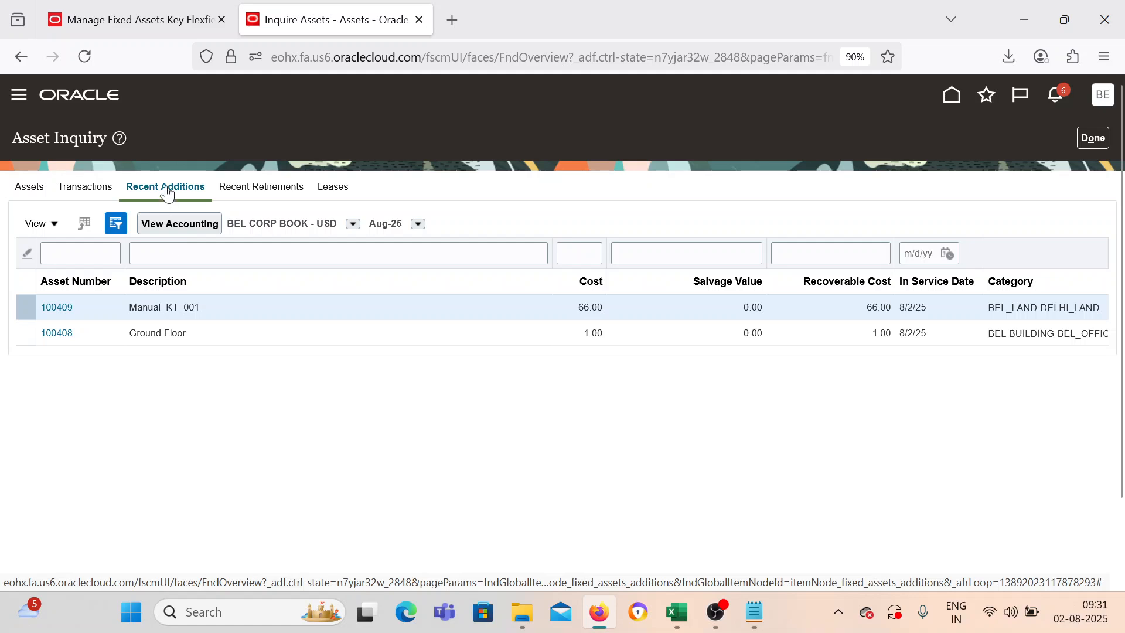
{"action": "left_click", "coordinate": [202, 304]}
{"action": "left_click", "coordinate": [200, 223]}
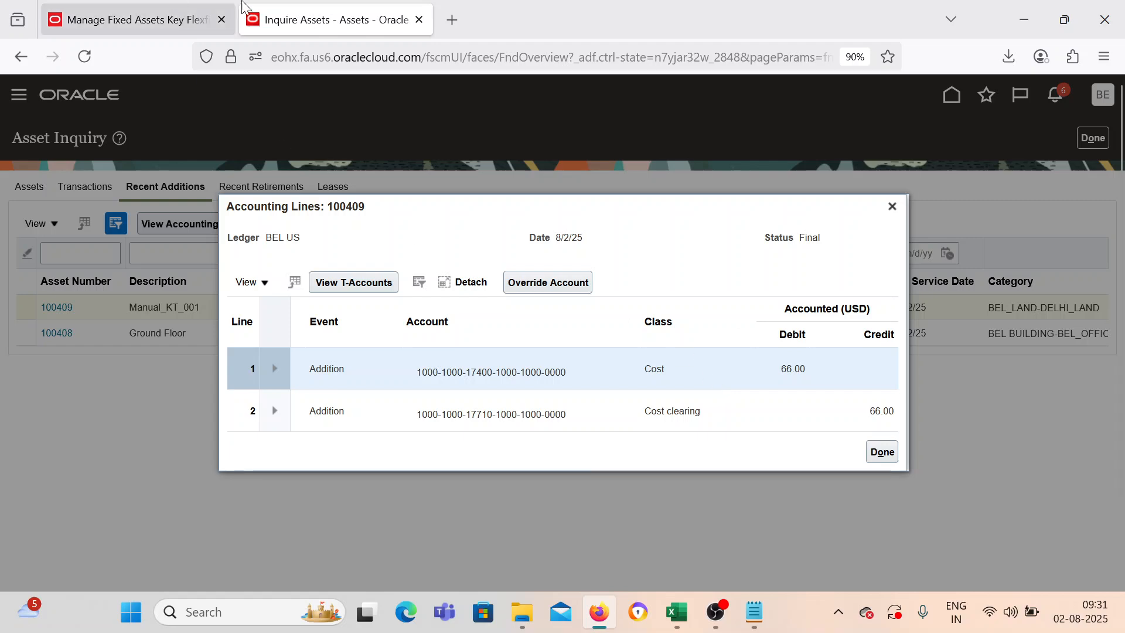
Duplicate the asset inquiry browser tab and open Setup and Maintenance in the copy.
{"action": "right_click", "coordinate": [288, 16]}
{"action": "left_click", "coordinate": [363, 196]}
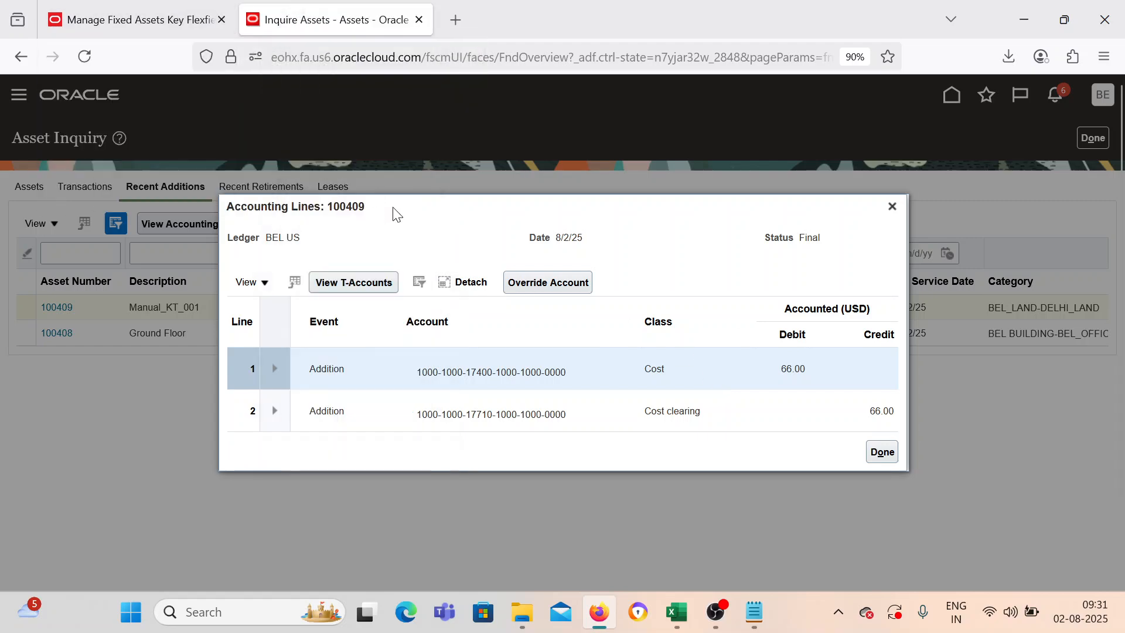
{"action": "left_click", "coordinate": [366, 21]}
{"action": "left_click", "coordinate": [474, 21]}
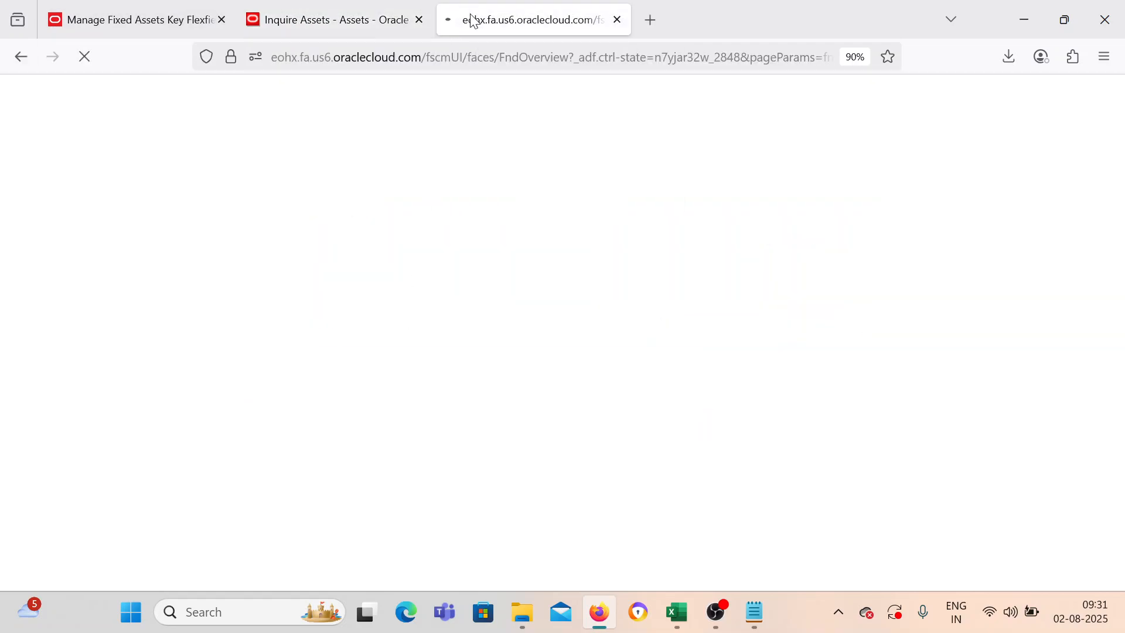
{"action": "left_click", "coordinate": [363, 3]}
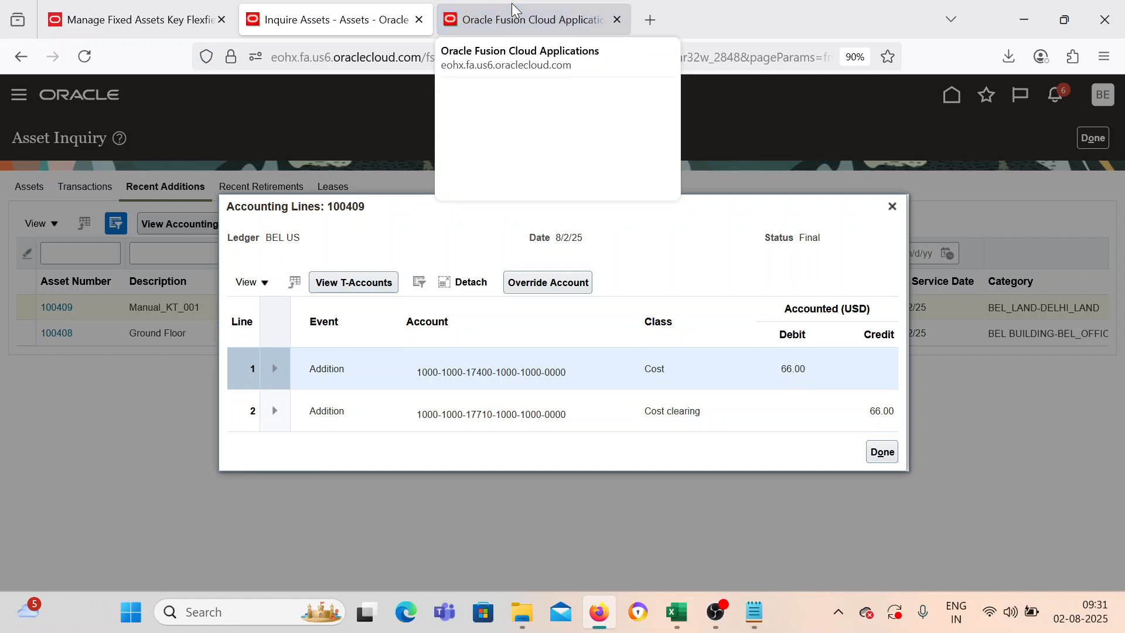
{"action": "left_click", "coordinate": [511, 2]}
{"action": "left_click", "coordinate": [1101, 109]}
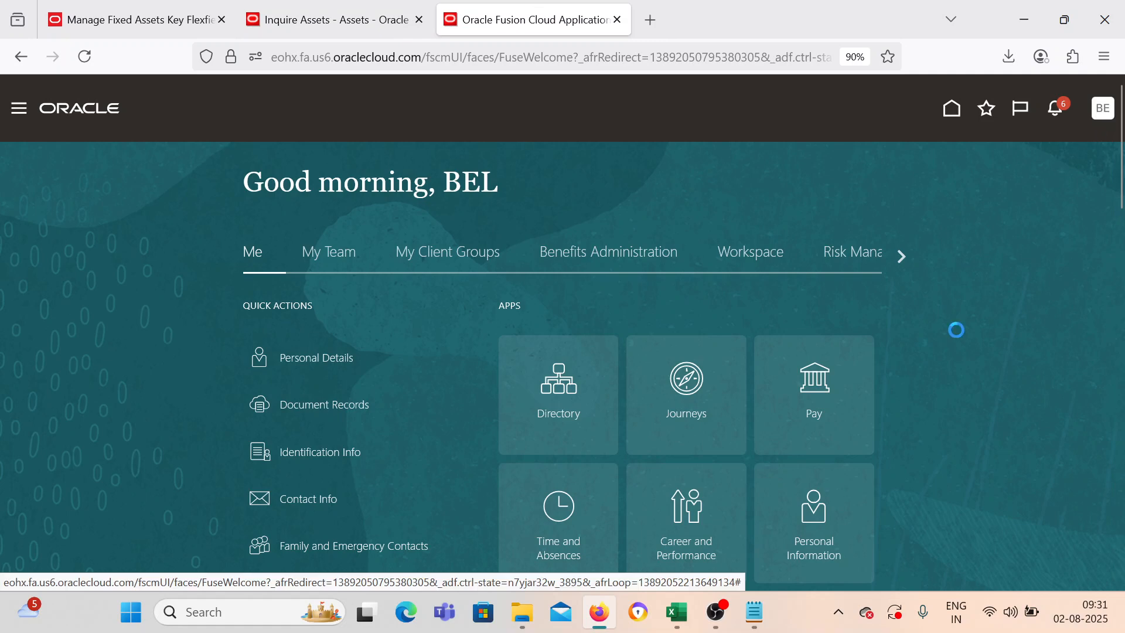
{"action": "left_click", "coordinate": [780, 350]}
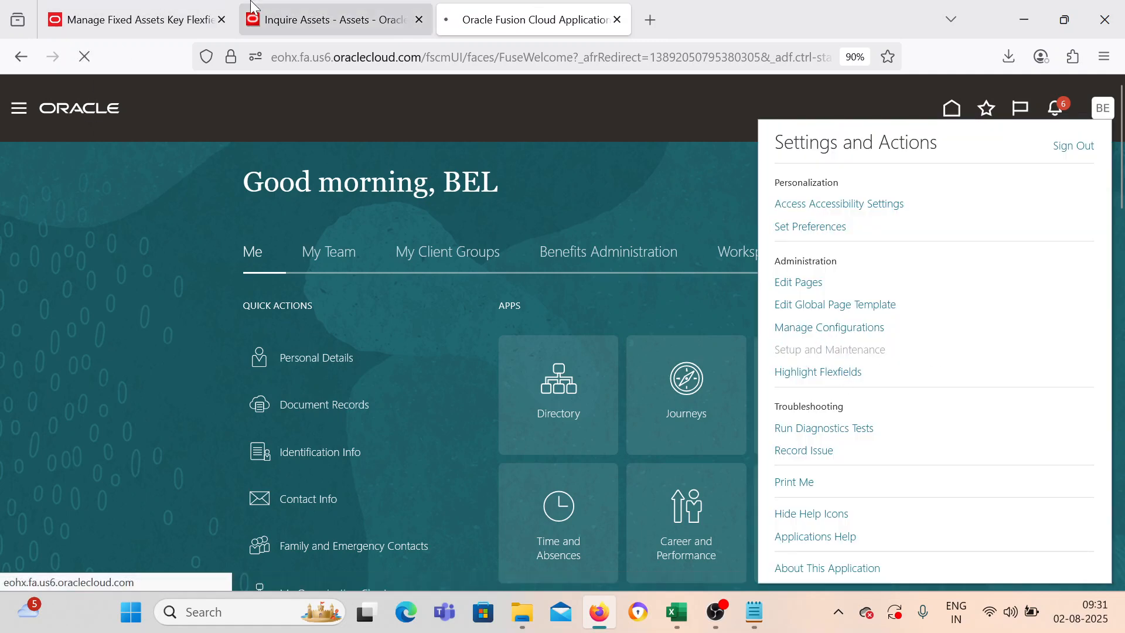
{"action": "left_click", "coordinate": [297, 7]}
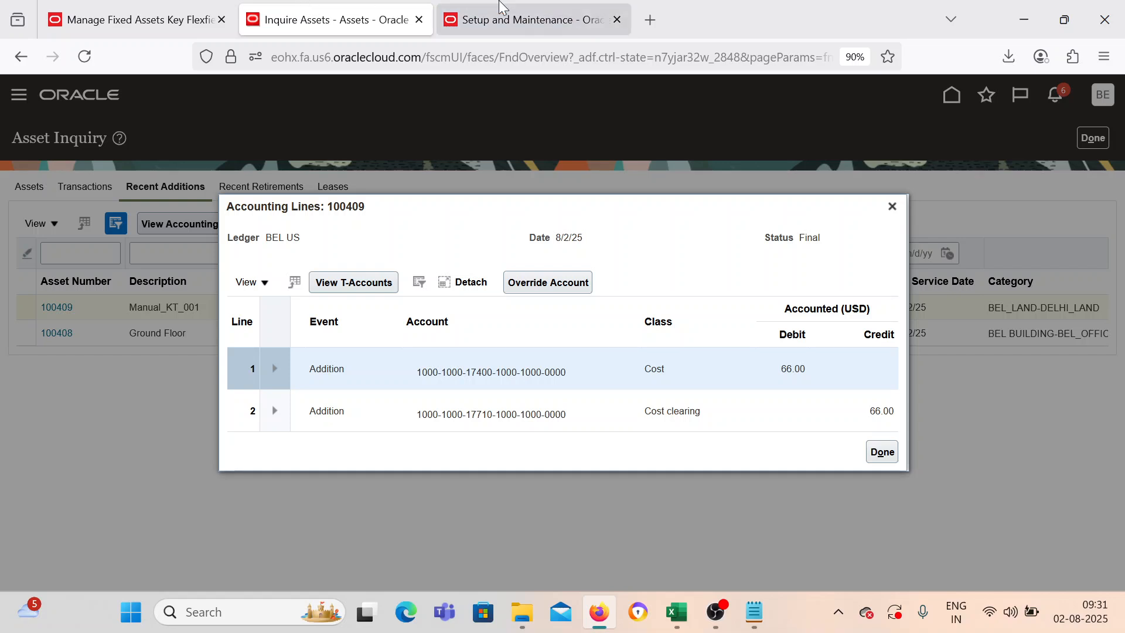
{"action": "left_click", "coordinate": [502, 7]}
Search the setup tasks for "Manage Ass" and open the Manage Asset Categories task.
{"action": "left_click", "coordinate": [557, 208]}
{"action": "type", "text": "Manage As"}
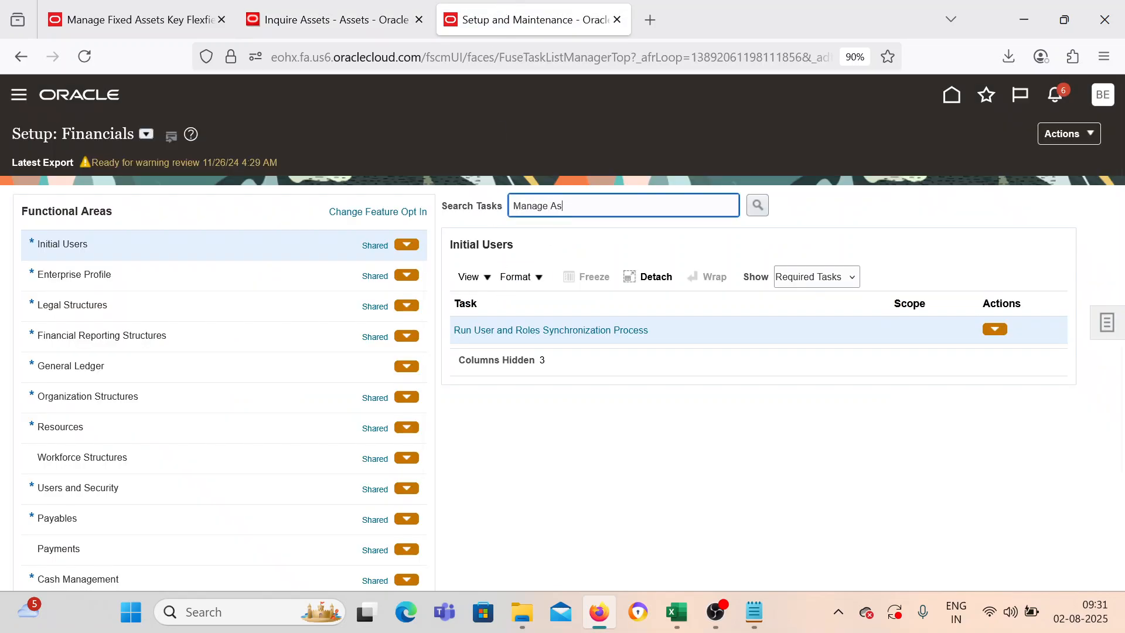
{"action": "type", "text": "s"}
{"action": "key", "text": "Return"}
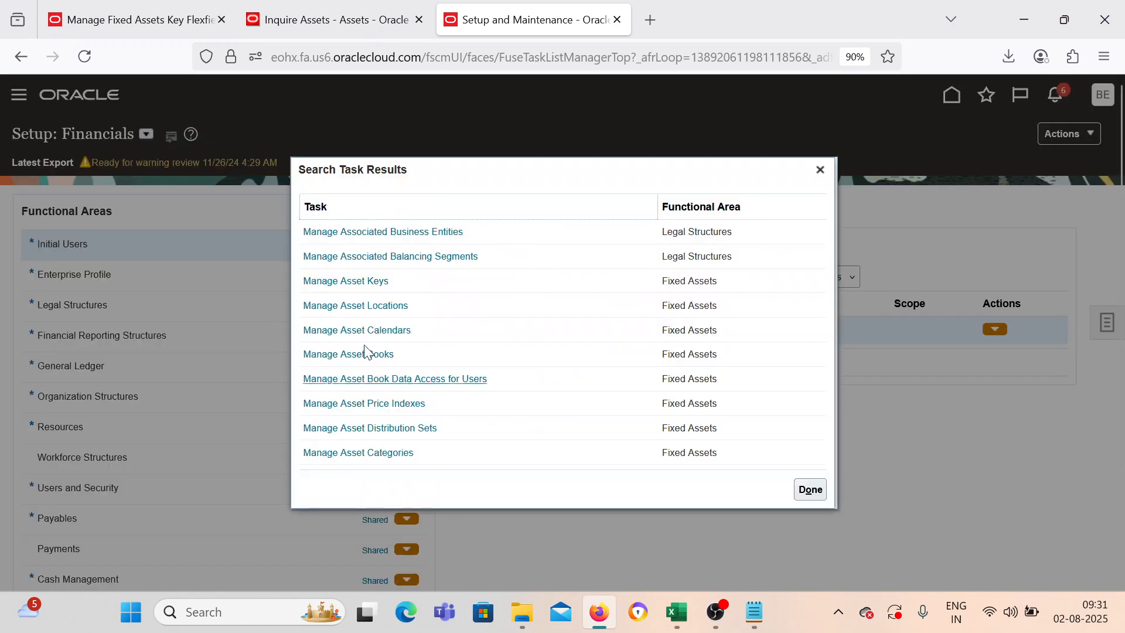
{"action": "left_click", "coordinate": [403, 454]}
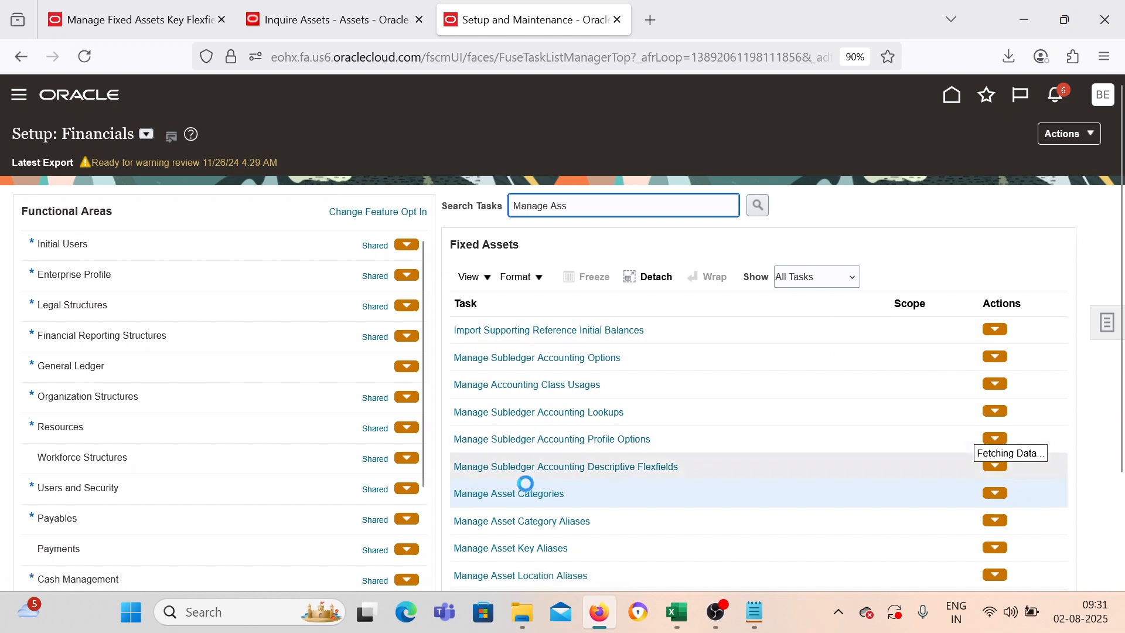
{"action": "left_click", "coordinate": [526, 496]}
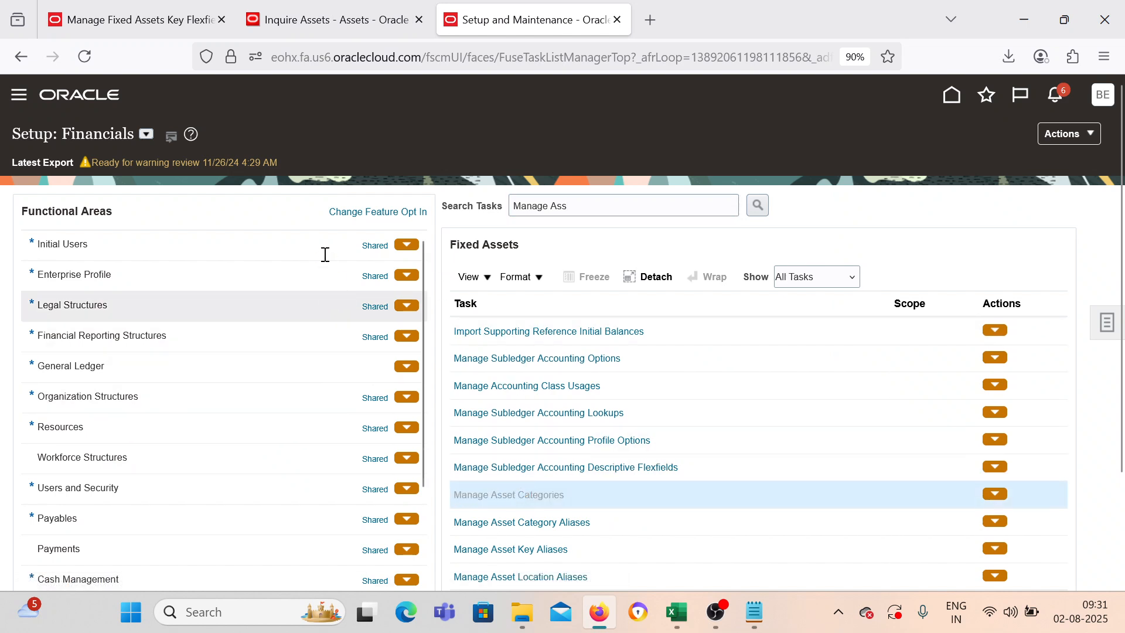
Try to find the asset categories by the description BEL, clearing the criterion when finished.
{"action": "left_click", "coordinate": [275, 227]}
{"action": "type", "text": "BE"}
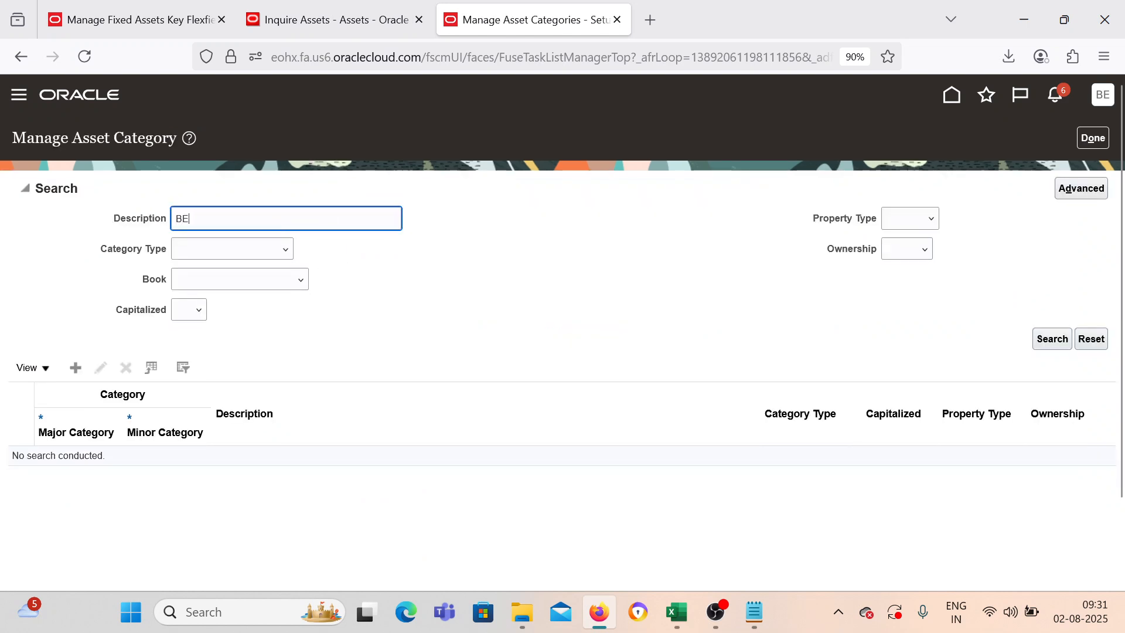
{"action": "type", "text": "L"}
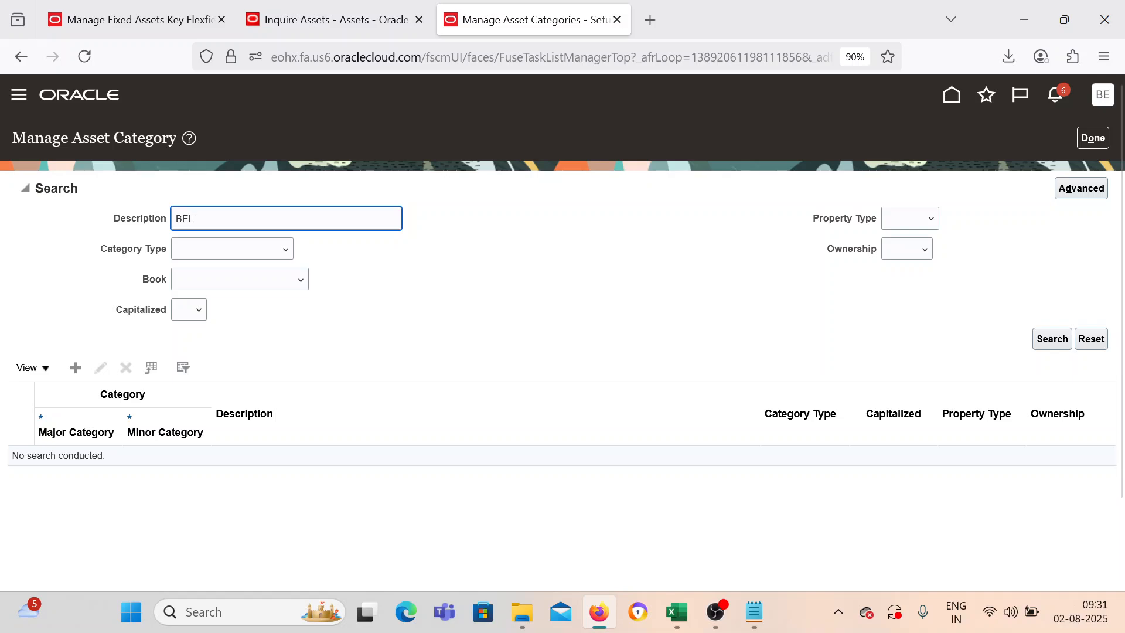
{"action": "key", "text": "Return"}
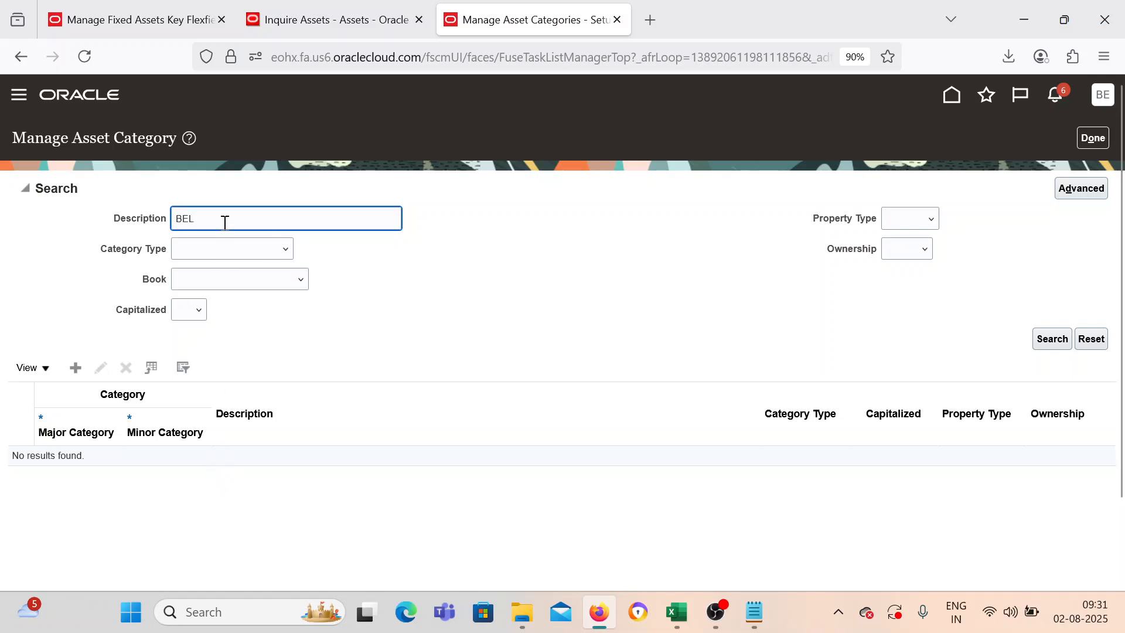
{"action": "key", "text": "BackSpace"}
{"action": "key", "text": "BackSpace"}
{"action": "key", "text": "BackSpace"}
Search the asset categories for BEL CORP BOOK and open the BEL_LAND / DELHI_LAND category at its accounting rules.
{"action": "left_click", "coordinate": [213, 280]}
{"action": "left_click", "coordinate": [244, 355]}
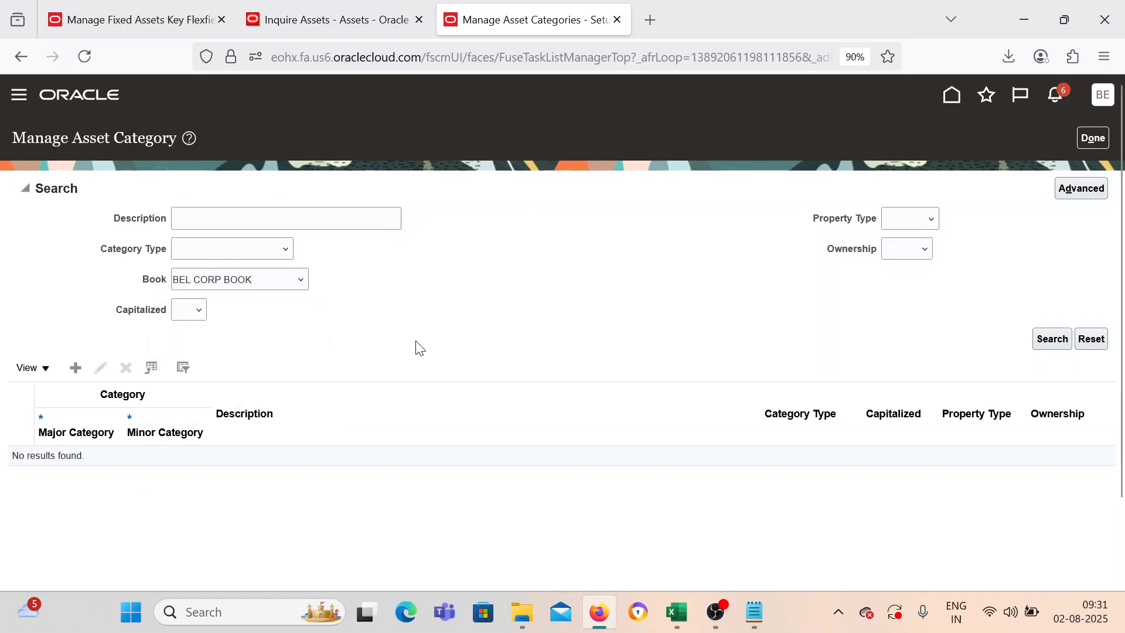
{"action": "left_click", "coordinate": [1051, 339]}
{"action": "left_click", "coordinate": [218, 414]}
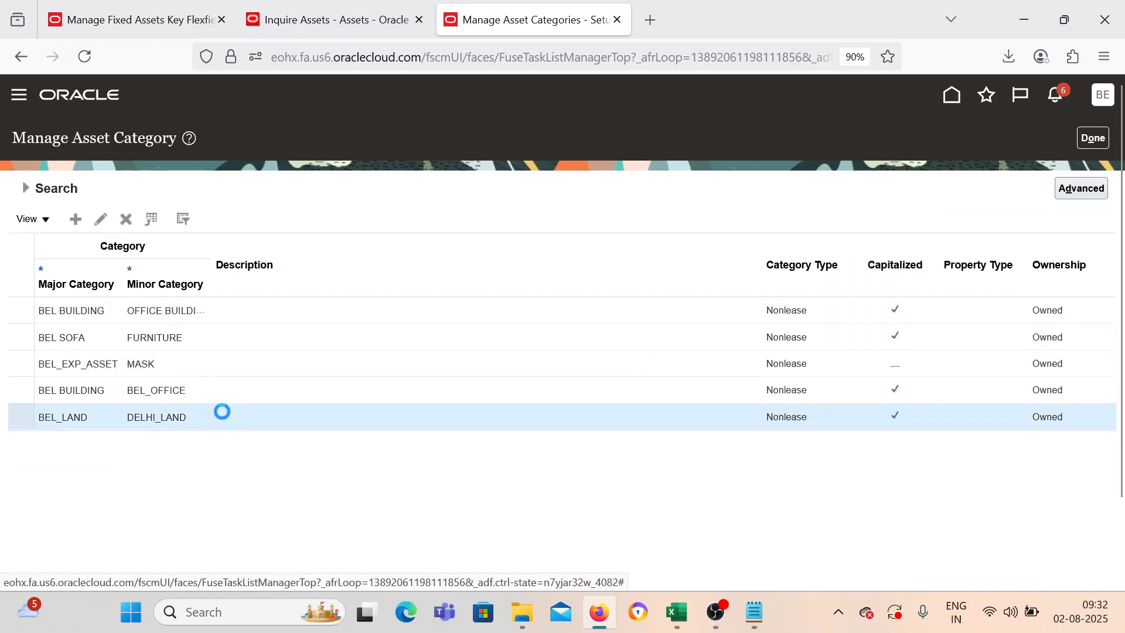
{"action": "left_click", "coordinate": [101, 219]}
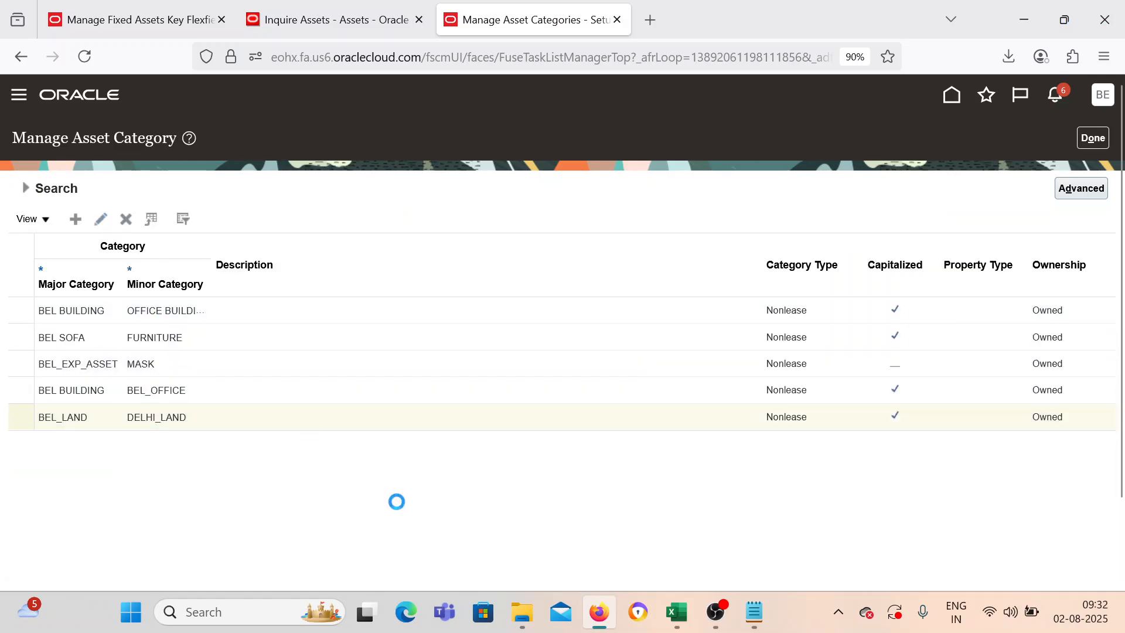
{"action": "scroll", "coordinate": [402, 507], "scroll_direction": "down", "scroll_amount": 5}
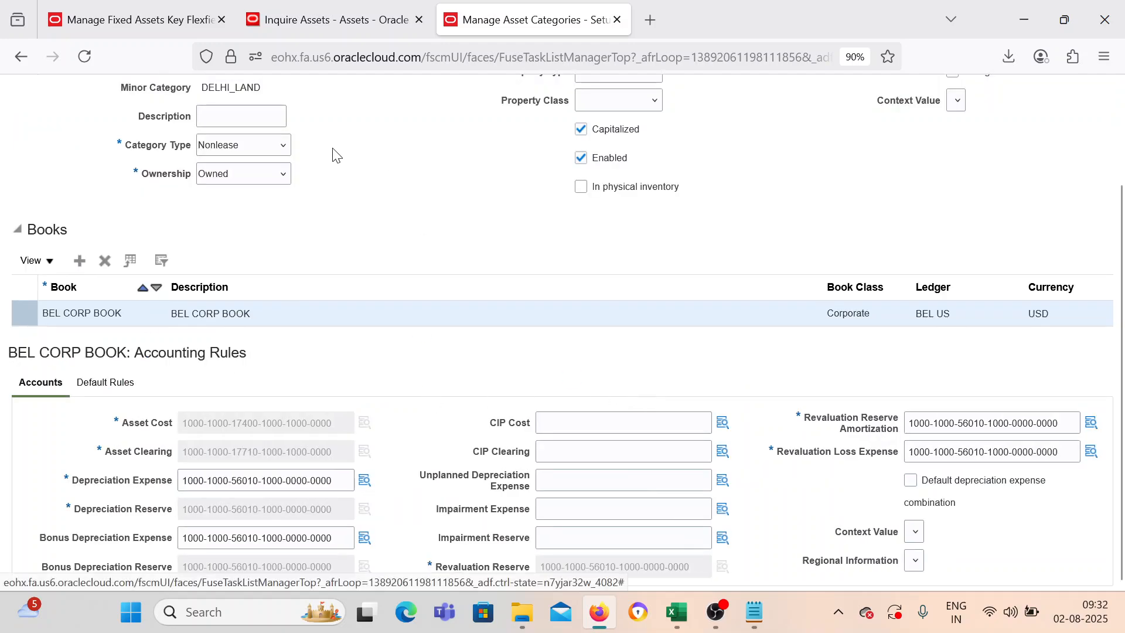
Compare the asset's cost and cost clearing accounting lines with the category's Asset Cost and Asset Clearing accounts.
{"action": "left_click", "coordinate": [319, 19]}
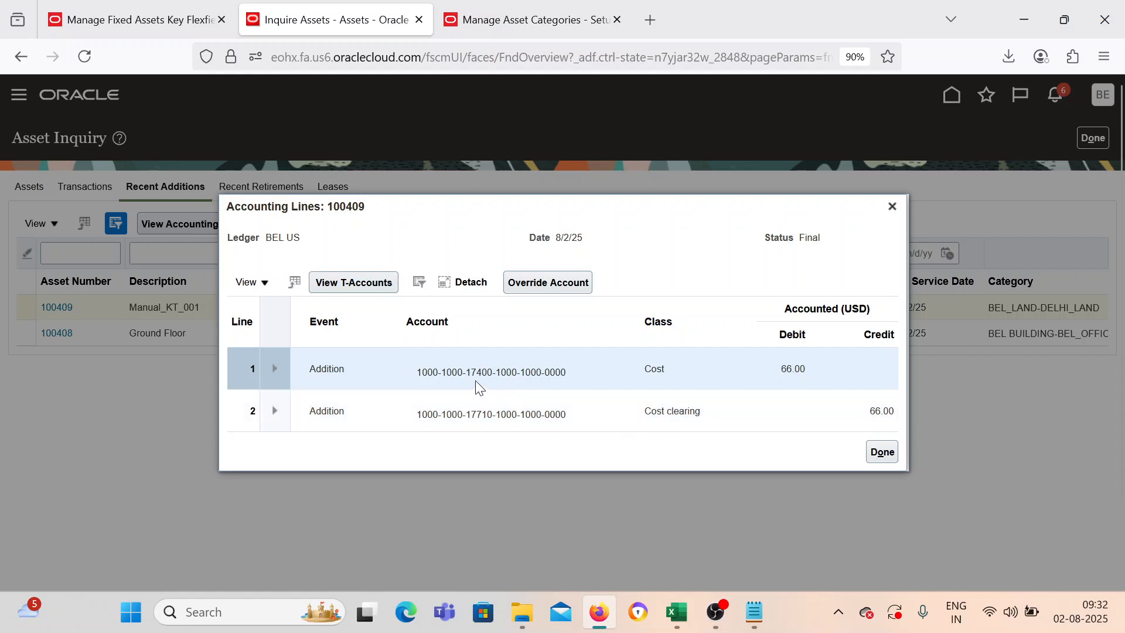
{"action": "left_click", "coordinate": [504, 19]}
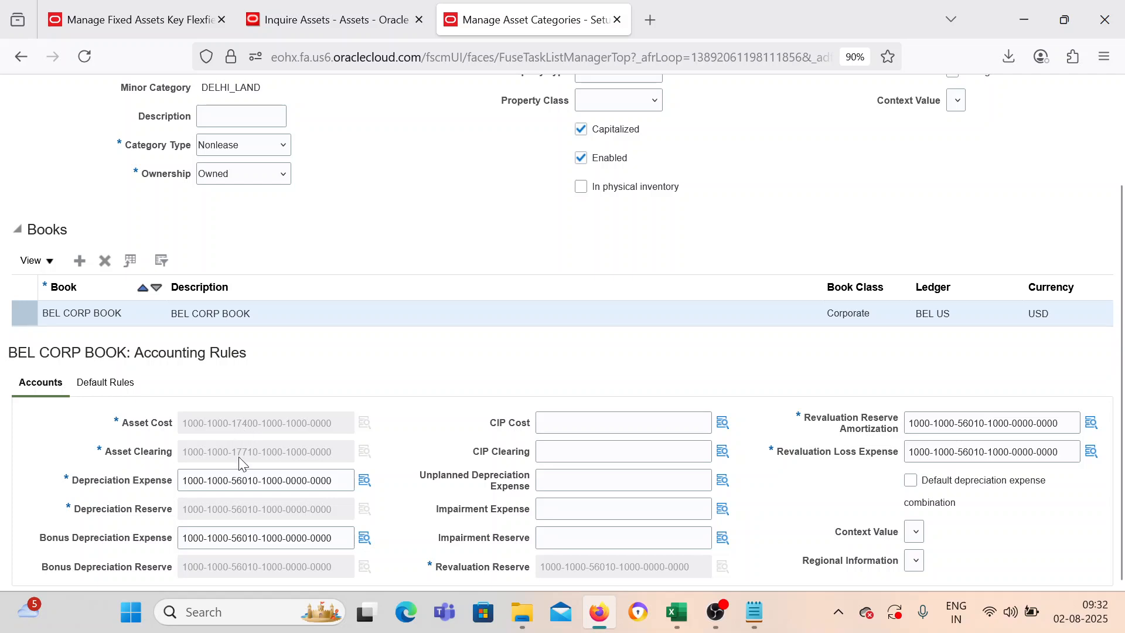
{"action": "left_click", "coordinate": [332, 20]}
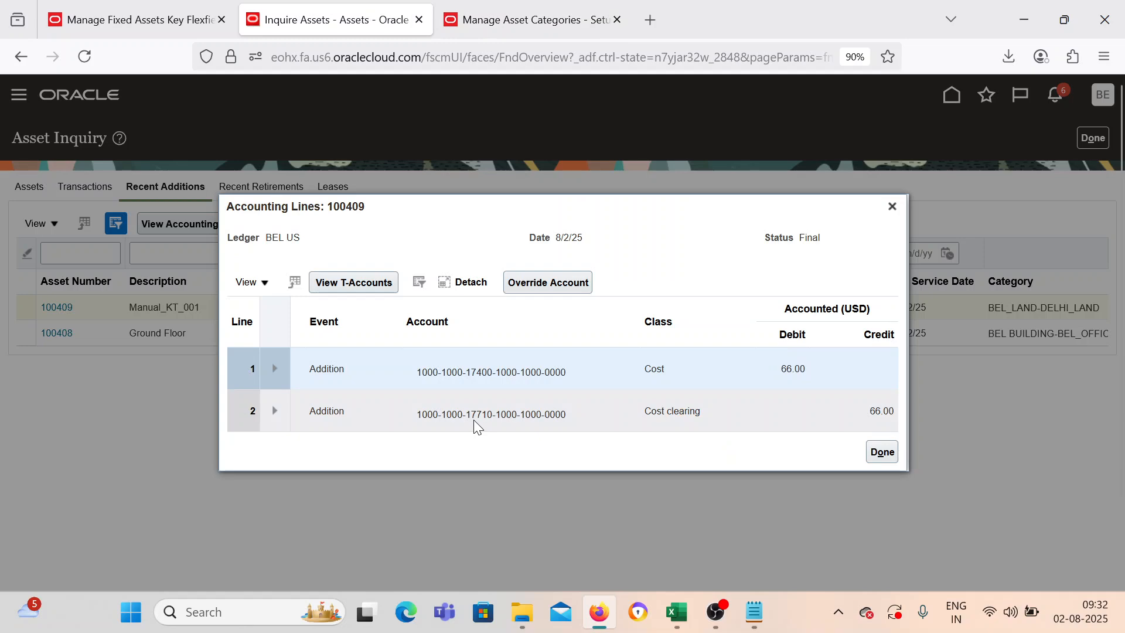
{"action": "left_click", "coordinate": [516, 20]}
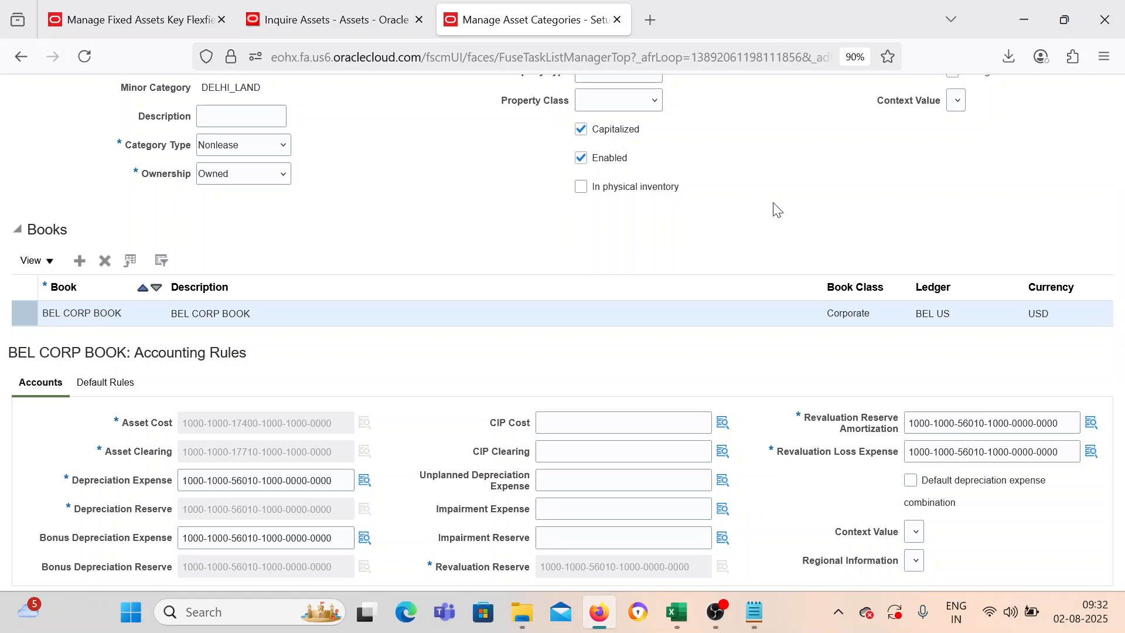
Check the cost clearing line's account segments against the category's Asset Clearing account, and close the accounting lines for the asset.
{"action": "left_click", "coordinate": [351, 18]}
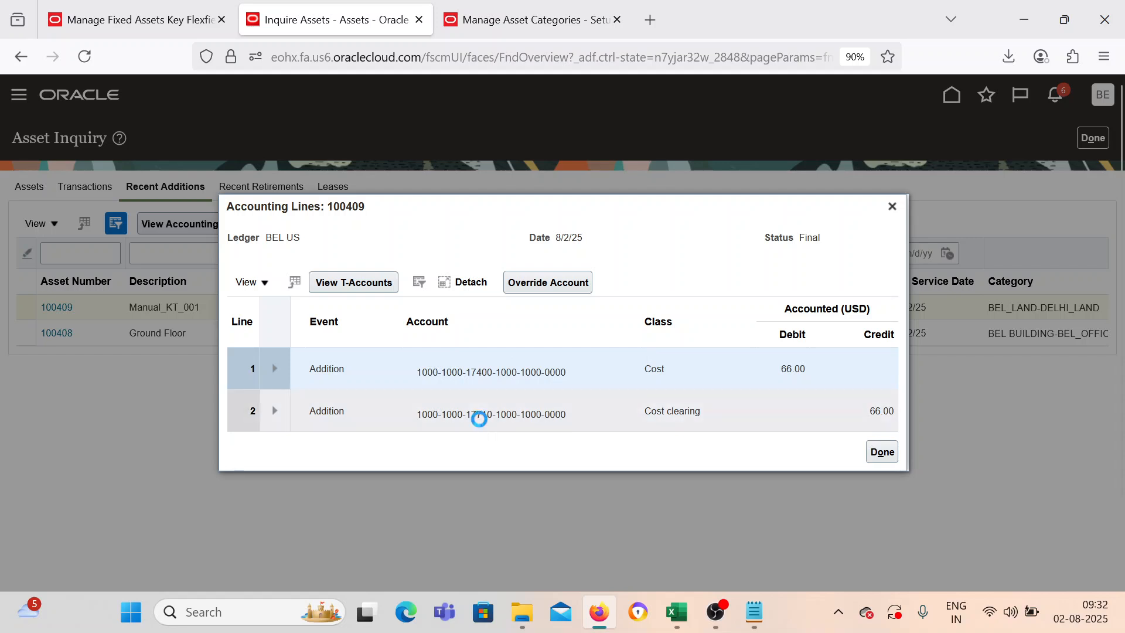
{"action": "mouse_move", "coordinate": [482, 420]}
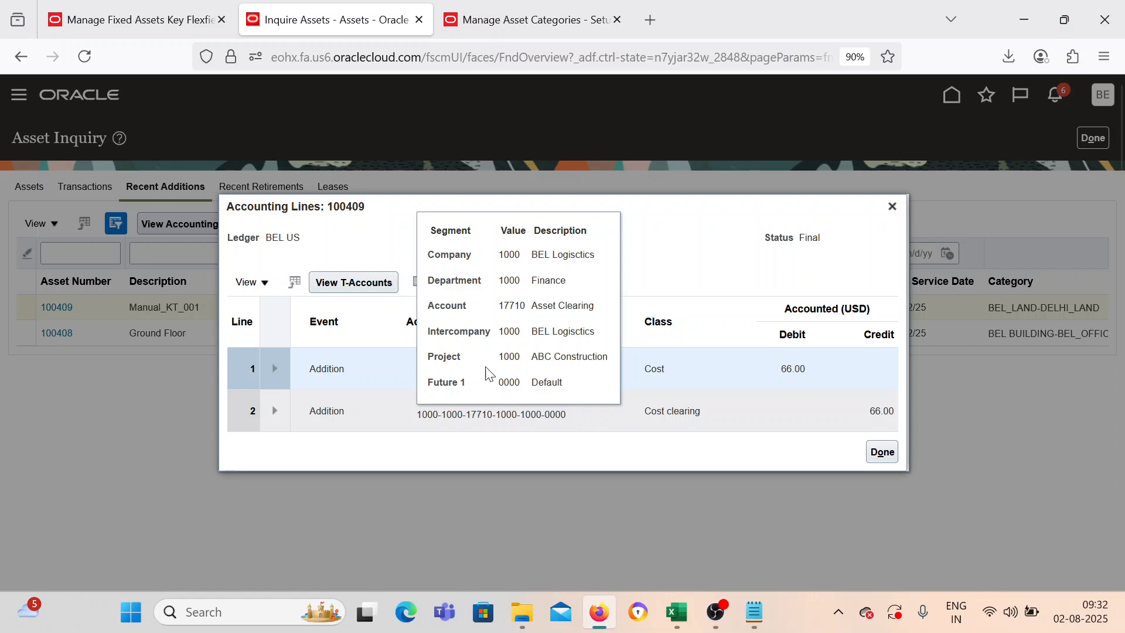
{"action": "left_click", "coordinate": [563, 10]}
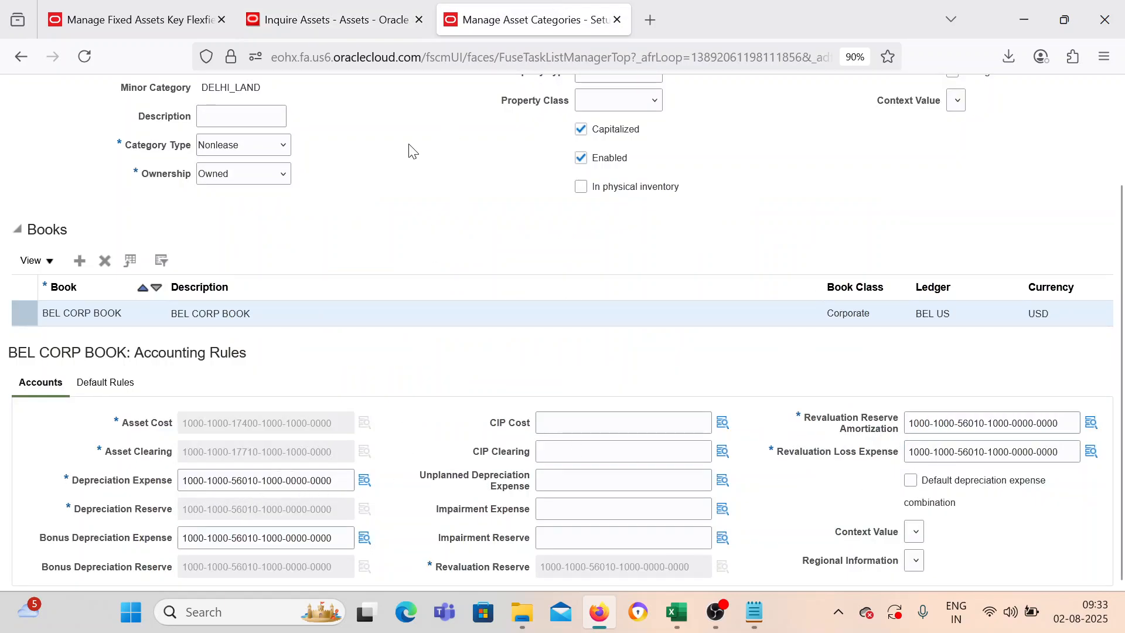
{"action": "left_click", "coordinate": [331, 19]}
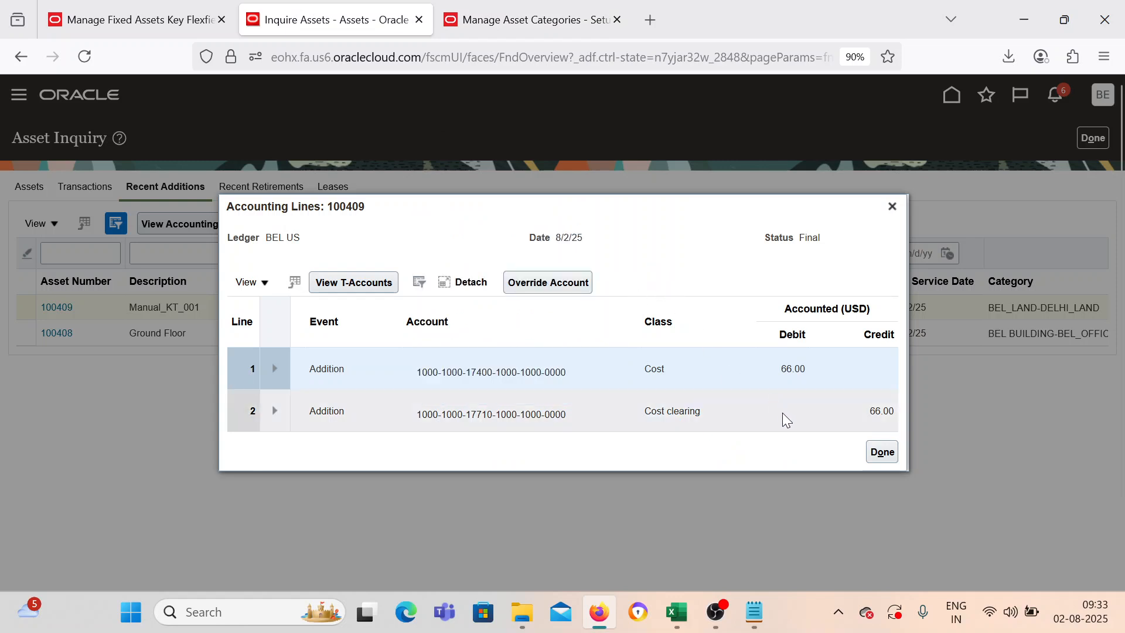
{"action": "left_click", "coordinate": [882, 452]}
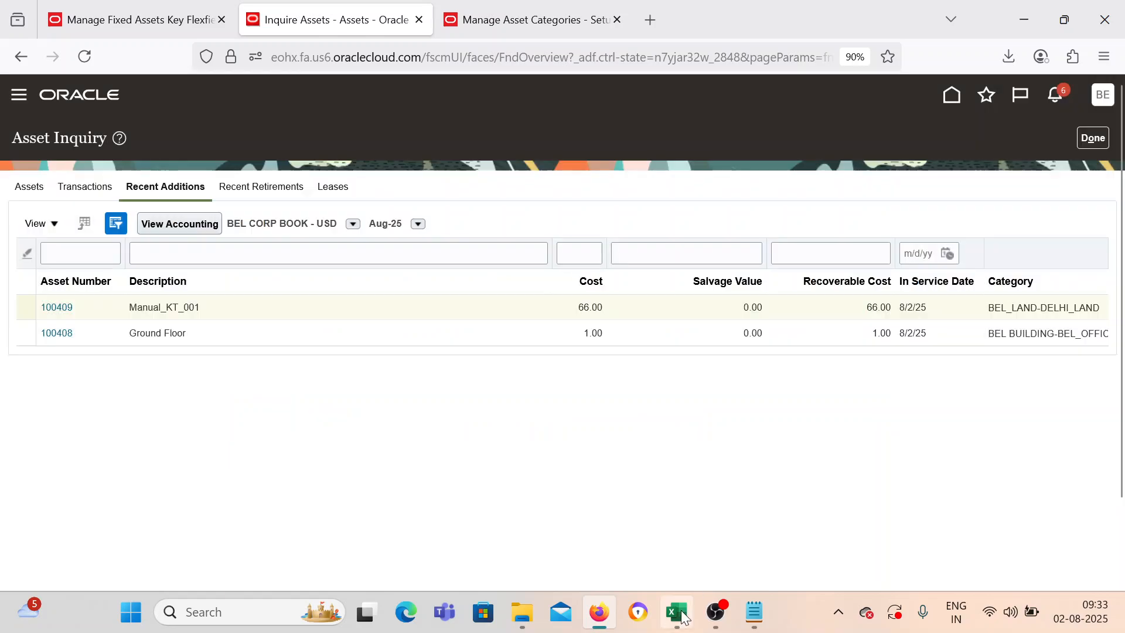
Switch to the Excel checklist and mark Manual Additions as Done under Fixed Assets Concepts on the Fixed Asset sheet.
{"action": "left_click", "coordinate": [677, 613]}
{"action": "left_click", "coordinate": [179, 451]}
{"action": "left_click", "coordinate": [125, 313]}
{"action": "left_click", "coordinate": [189, 327]}
{"action": "left_click", "coordinate": [353, 331]}
{"action": "type", "text": "Done"}
{"action": "key", "text": "Return"}
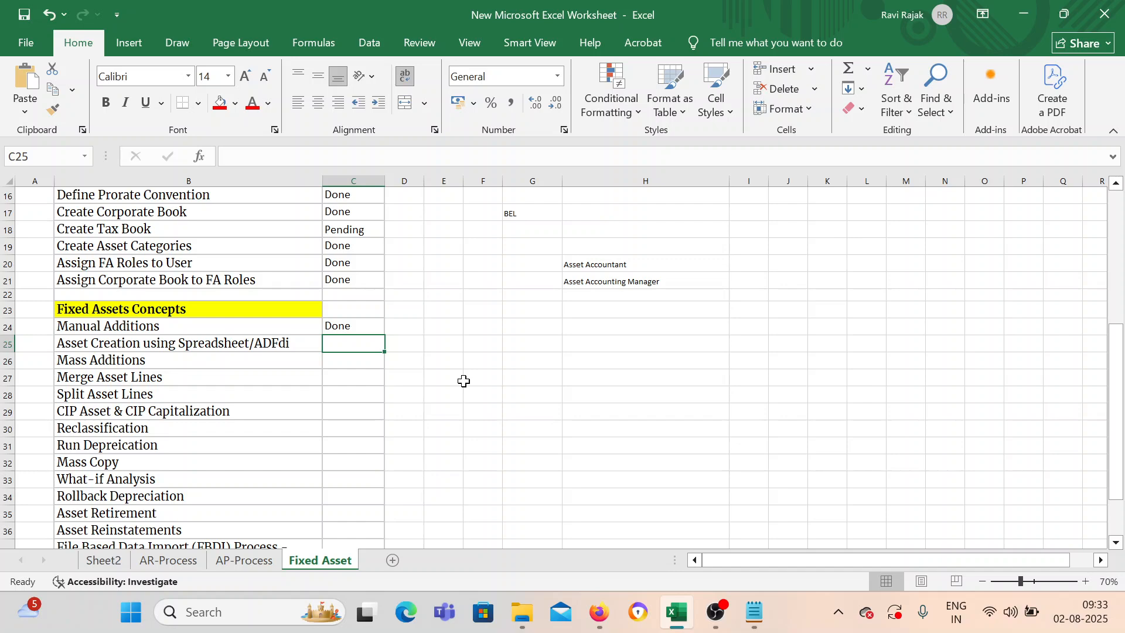
Review the remaining Fixed Assets Concepts topics and the Fixed Asset Setup tasks in the checklist.
{"action": "scroll", "coordinate": [464, 381], "scroll_direction": "up", "scroll_amount": 1}
{"action": "scroll", "coordinate": [464, 381], "scroll_direction": "down", "scroll_amount": 2}
{"action": "scroll", "coordinate": [174, 294], "scroll_direction": "down", "scroll_amount": 1}
{"action": "scroll", "coordinate": [175, 295], "scroll_direction": "down", "scroll_amount": 2}
{"action": "scroll", "coordinate": [163, 322], "scroll_direction": "up", "scroll_amount": 2}
{"action": "left_click_drag", "start_coordinate": [179, 245], "coordinate": [241, 497]}
{"action": "left_click", "coordinate": [509, 479]}
{"action": "scroll", "coordinate": [507, 481], "scroll_direction": "up", "scroll_amount": 7}
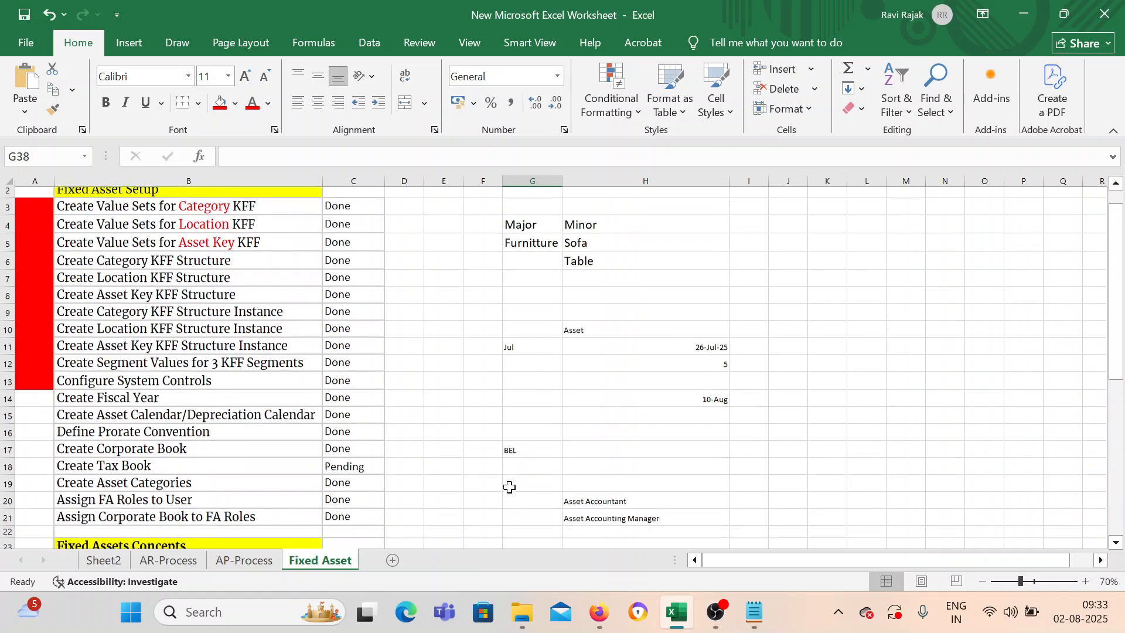
{"action": "left_click", "coordinate": [713, 615]}
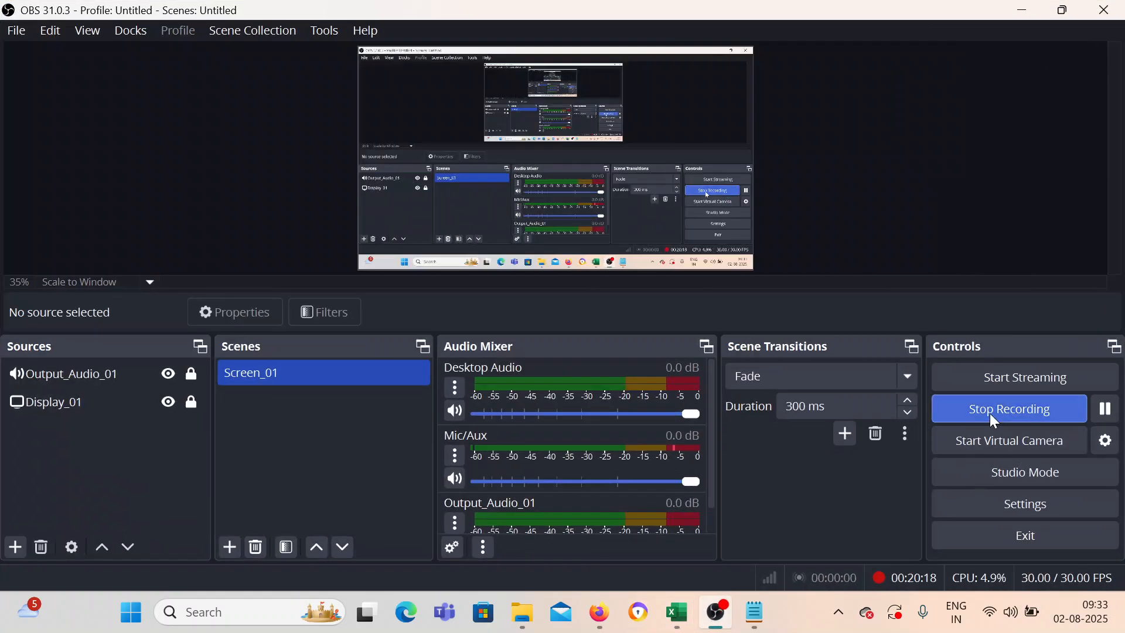